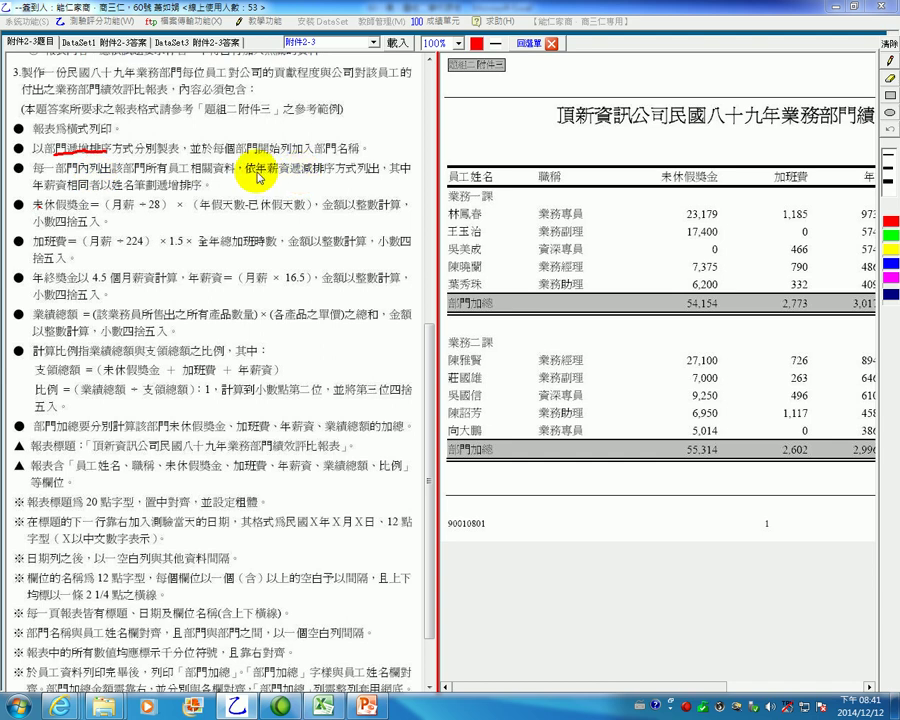
- Mark in red the task sheet's sorting rules, bonus, overtime, annual salary, sales total and expenditure items, plus 業務部 in the sample report title
drag(32, 193, 180, 193)
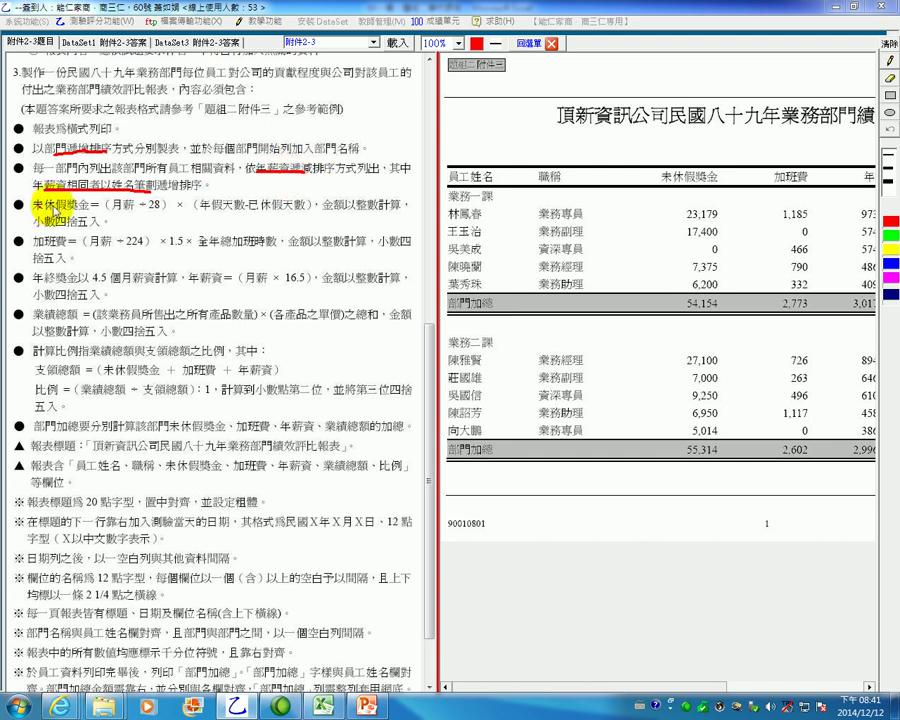
drag(37, 209, 104, 209)
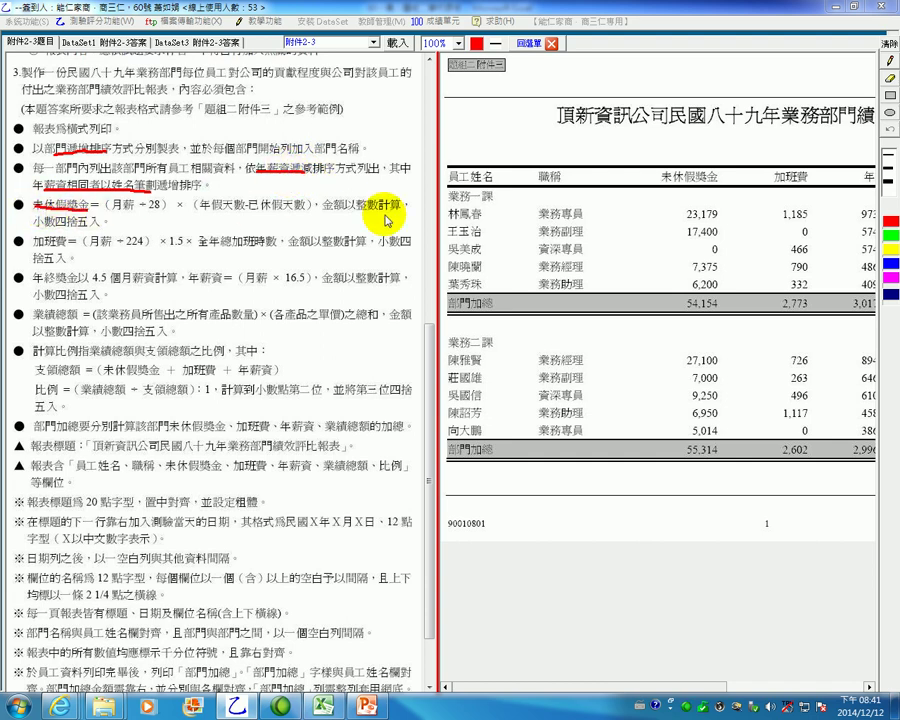
drag(36, 250, 100, 250)
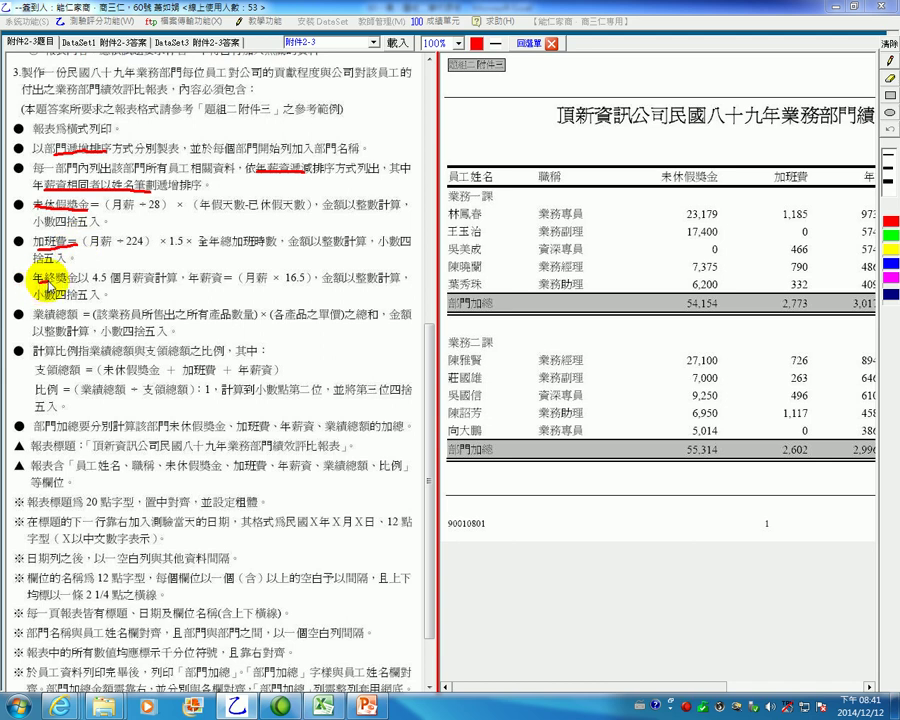
mouse_move(35, 291)
mouse_down()
mouse_move(232, 284)
mouse_move(178, 288)
mouse_up()
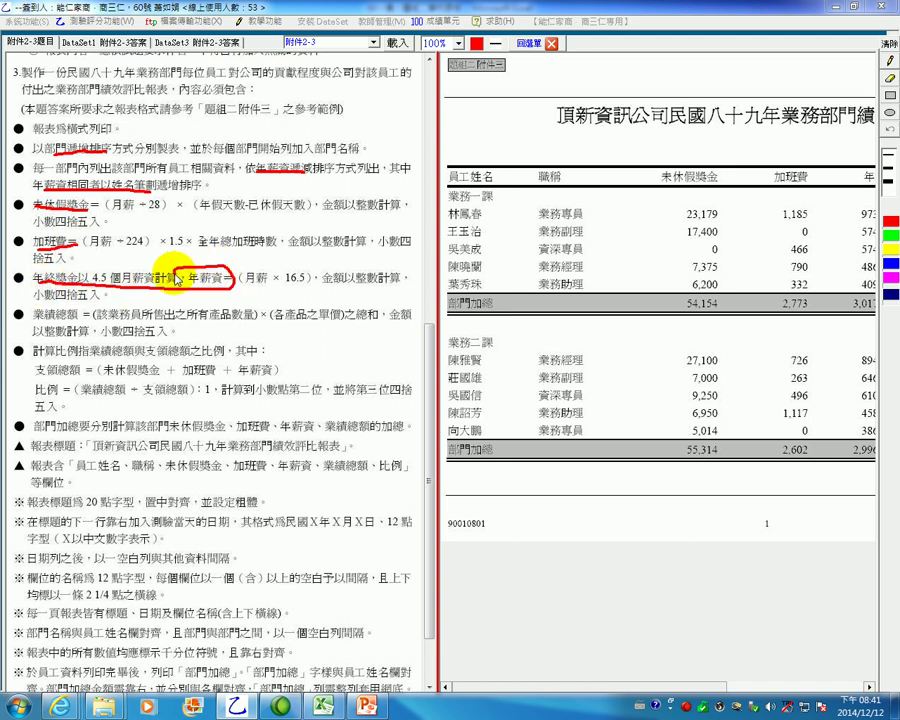
mouse_move(32, 325)
mouse_down()
mouse_move(68, 326)
mouse_move(48, 328)
mouse_up()
drag(33, 372, 88, 378)
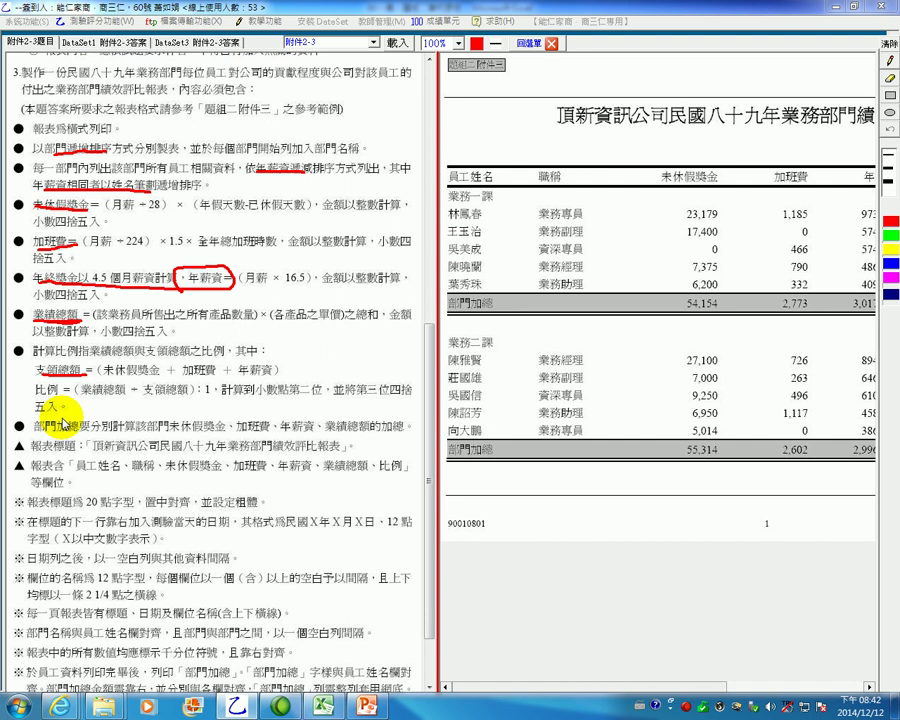
mouse_move(780, 108)
mouse_down()
mouse_move(842, 106)
mouse_move(803, 88)
mouse_move(763, 140)
mouse_up()
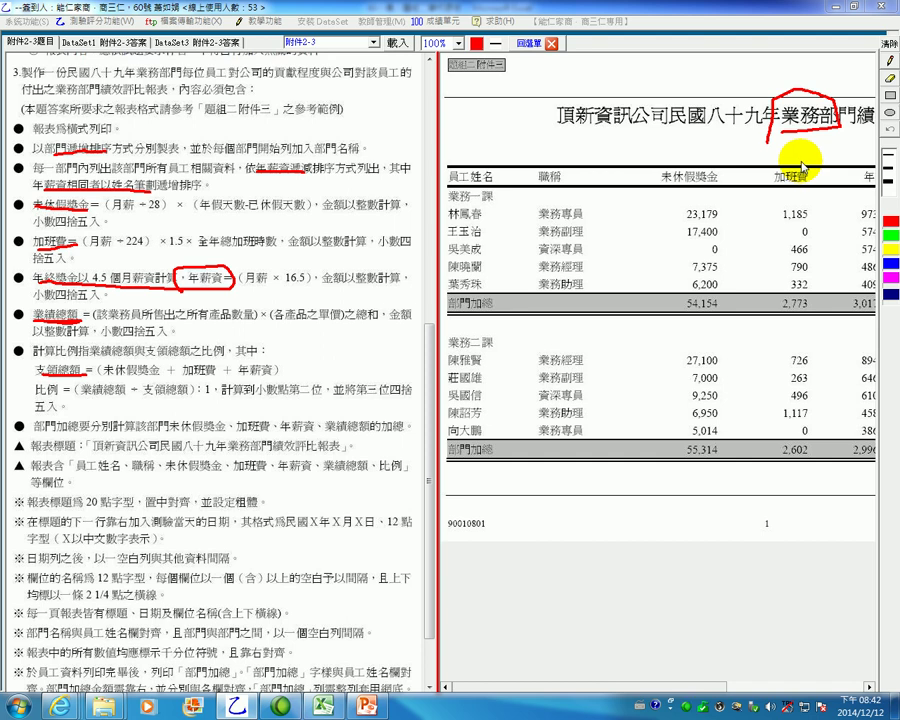
- Switch to the Excel workbook and delete the 月薪 column from the employee table
click(323, 706)
click(170, 271)
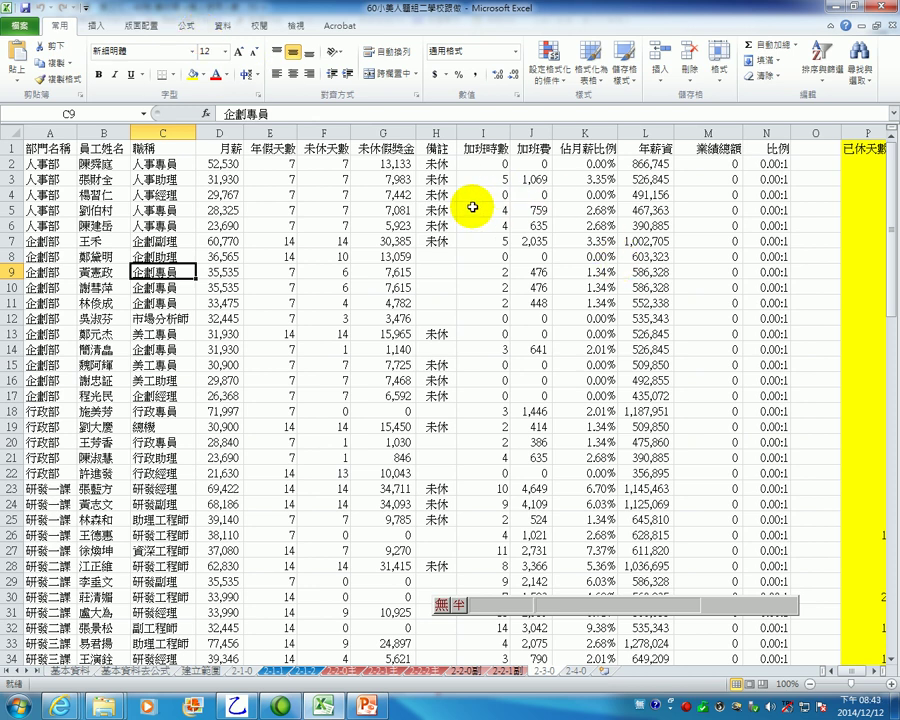
click(205, 133)
right_click(230, 135)
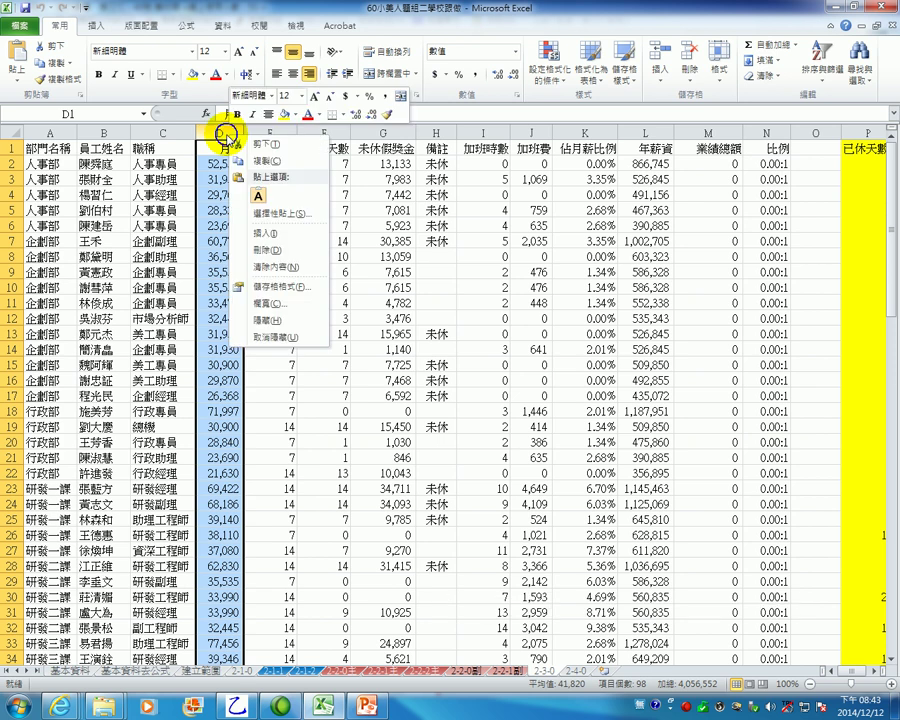
click(260, 250)
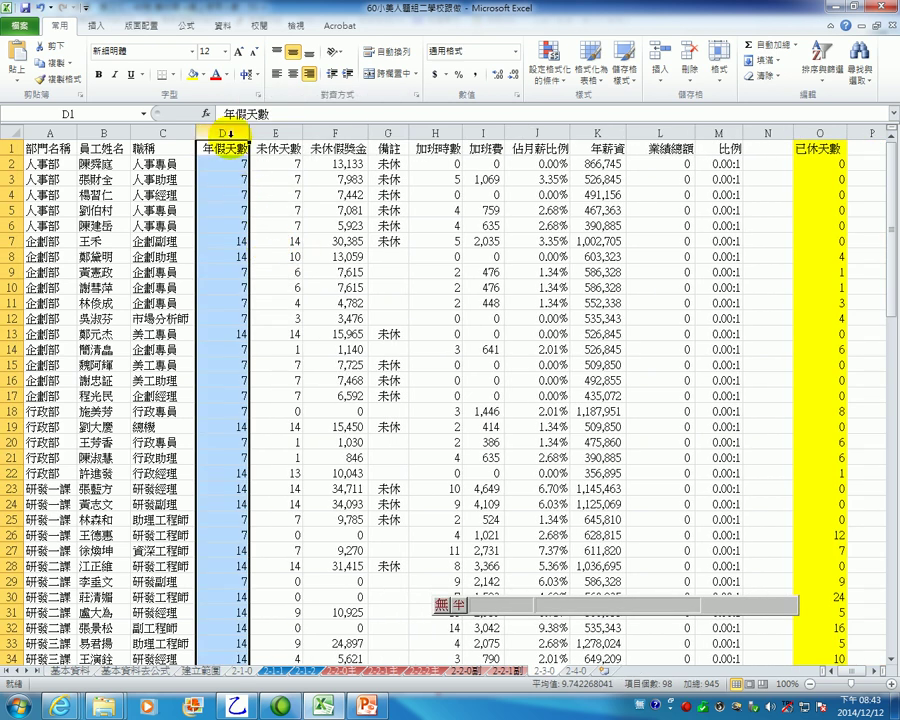
- Delete the 年假天數 and 未休天數 columns, along with the 備註 and 加班時數 columns
drag(230, 135, 330, 133)
right_click(275, 135)
click(355, 298)
right_click(328, 200)
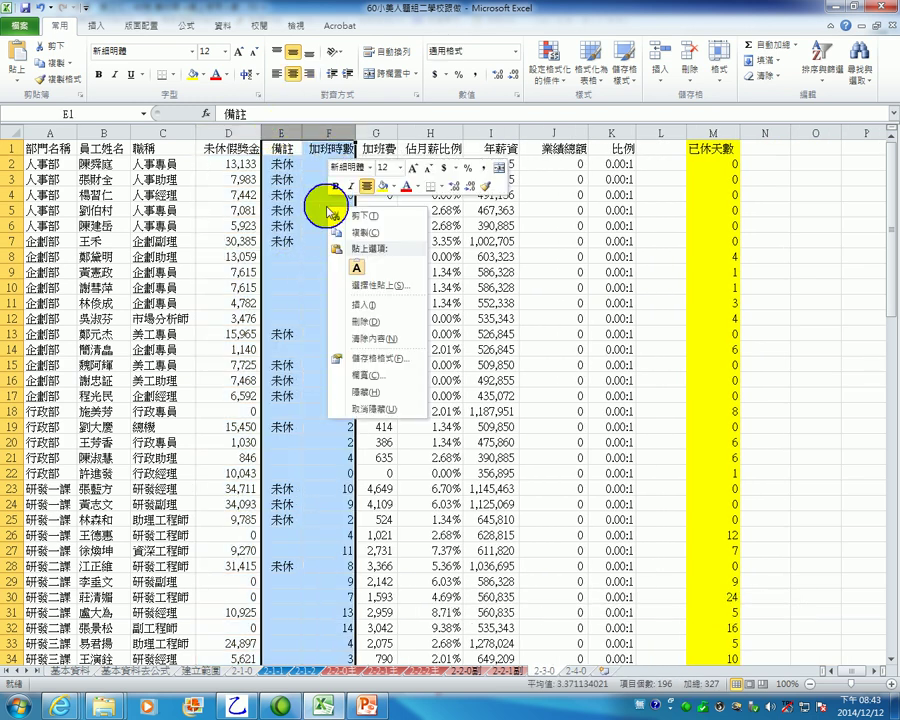
click(378, 320)
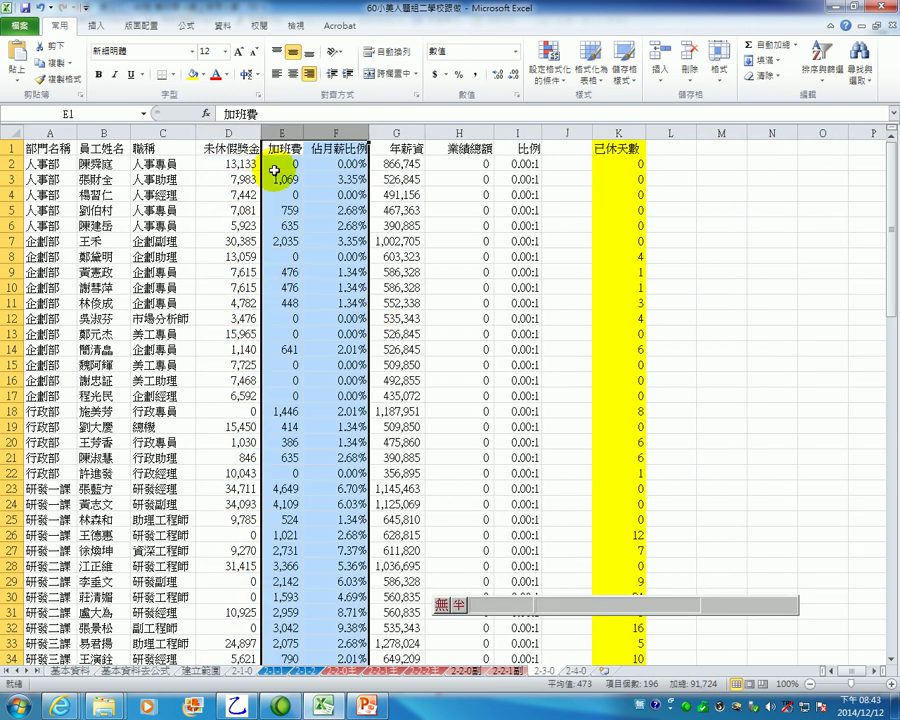
- Delete the 佔月薪比例 column between 加班費 and 年薪資
click(281, 124)
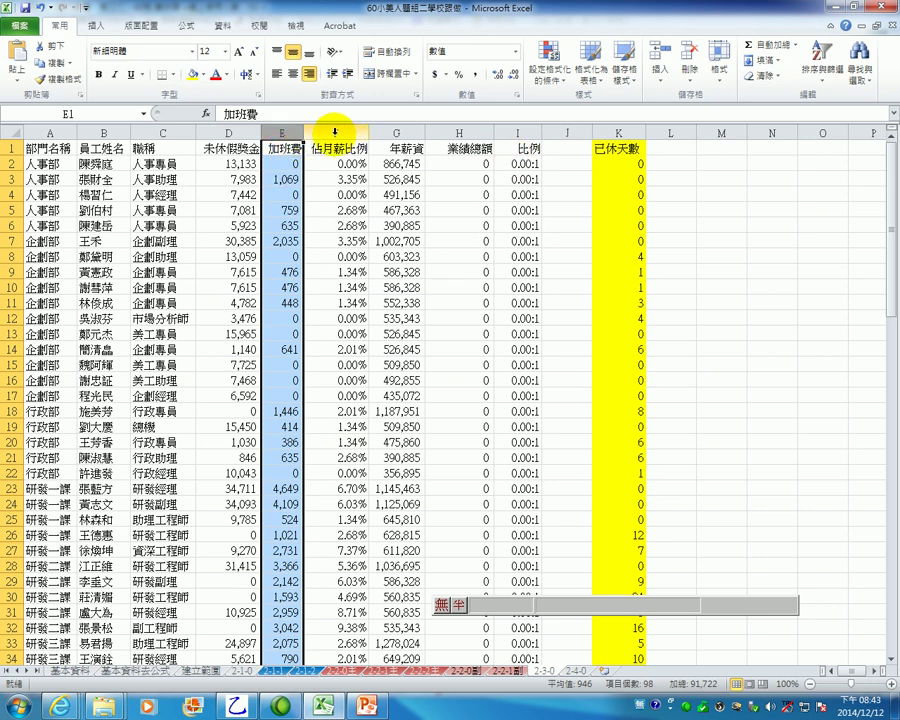
click(335, 131)
right_click(335, 131)
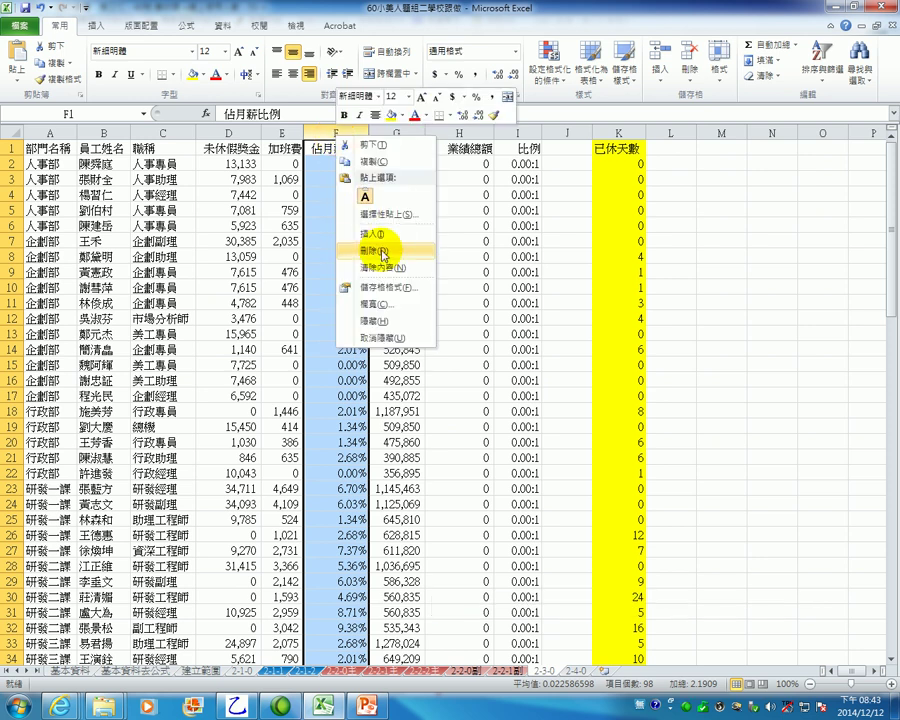
click(372, 240)
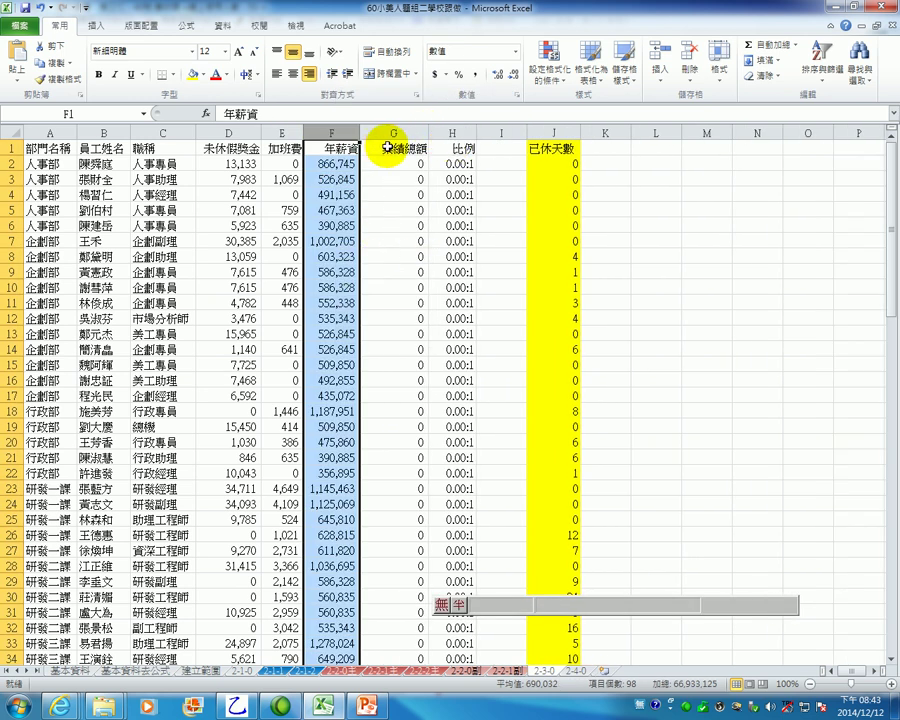
- Try deleting the columns from 比例 through 已休天數, and undo that deletion
drag(465, 131, 508, 131)
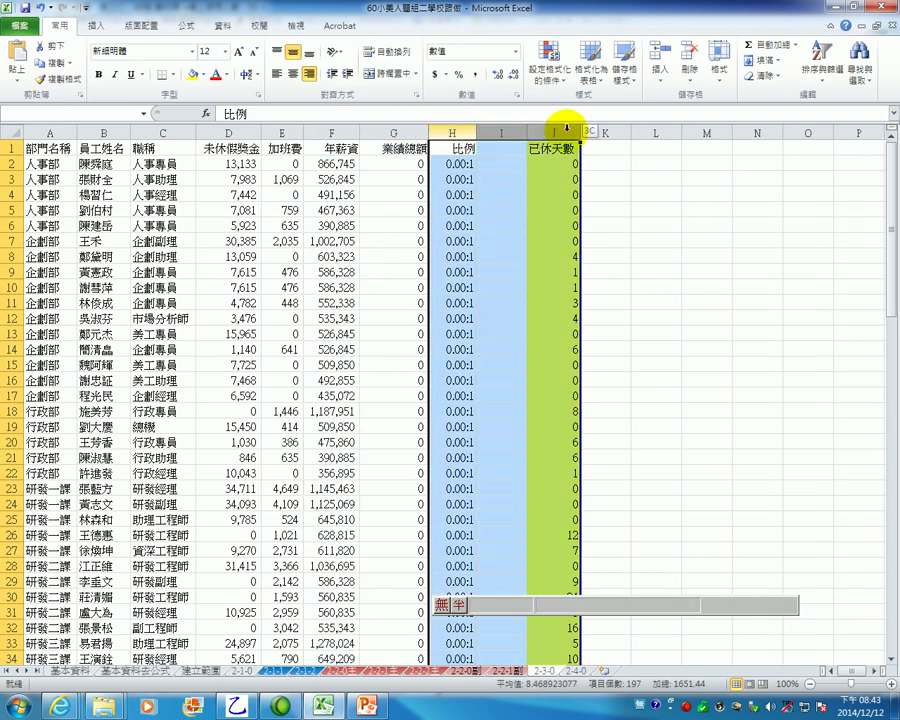
right_click(510, 176)
click(553, 294)
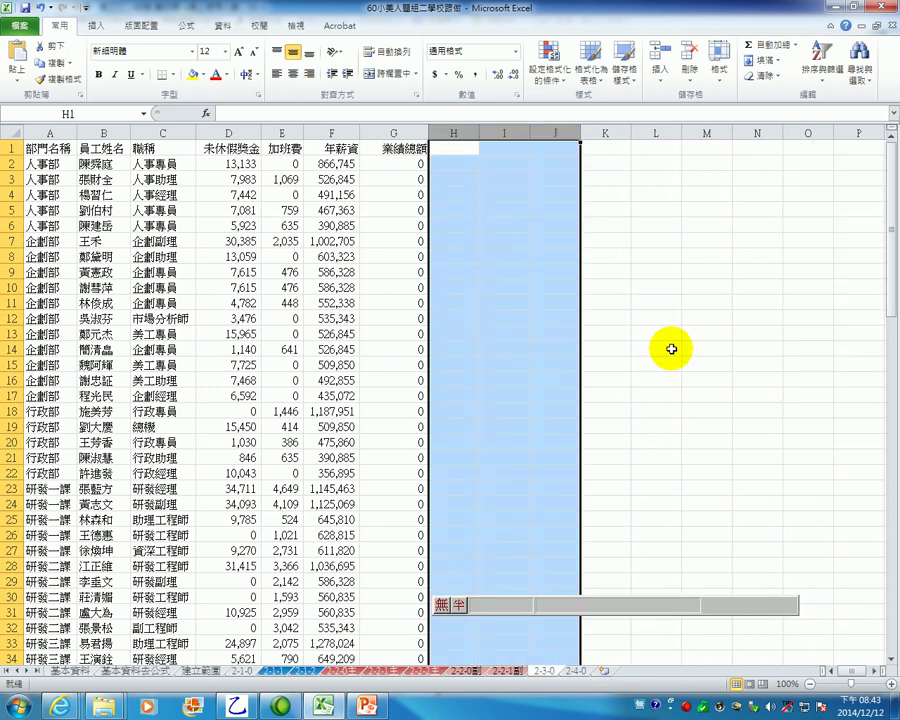
click(40, 7)
- Delete the empty column after 比例 together with the yellow 已休天數 column
click(543, 189)
drag(540, 131, 514, 131)
right_click(520, 136)
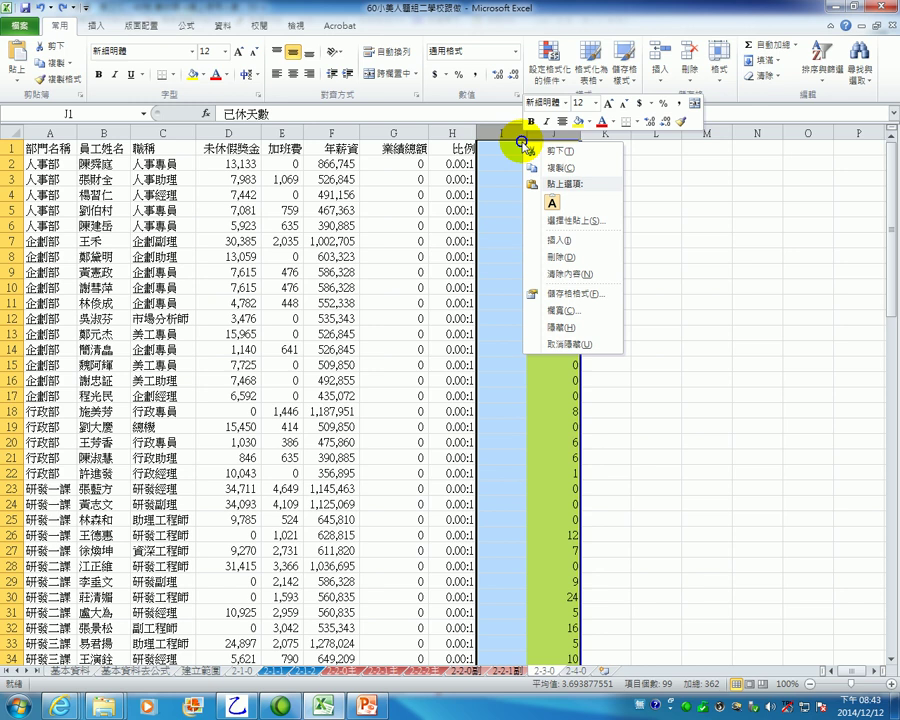
click(553, 257)
click(796, 298)
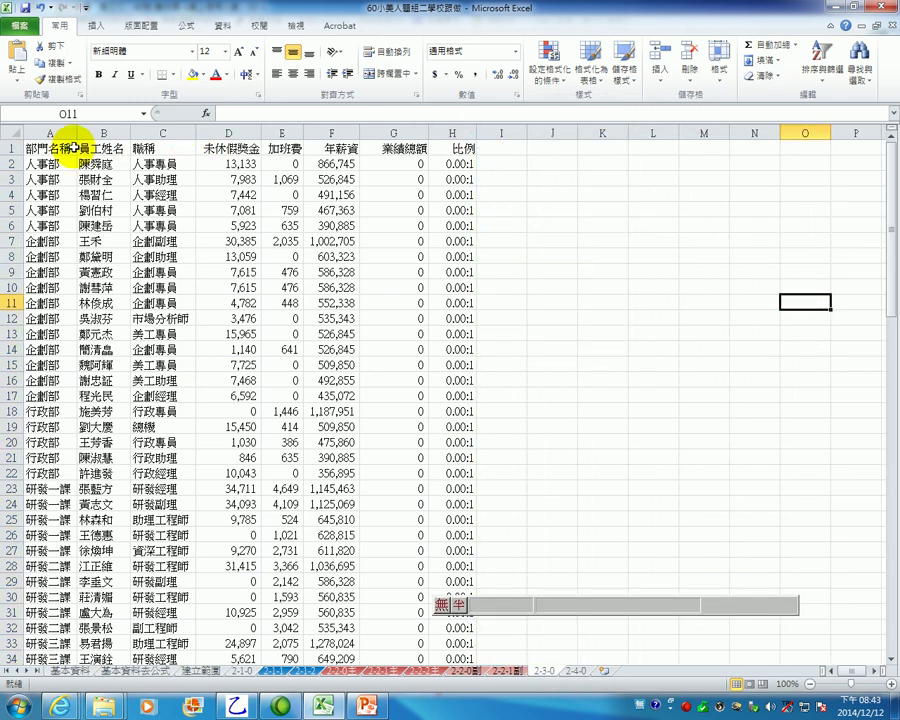
- Turn on filtering for the table's header row
click(237, 271)
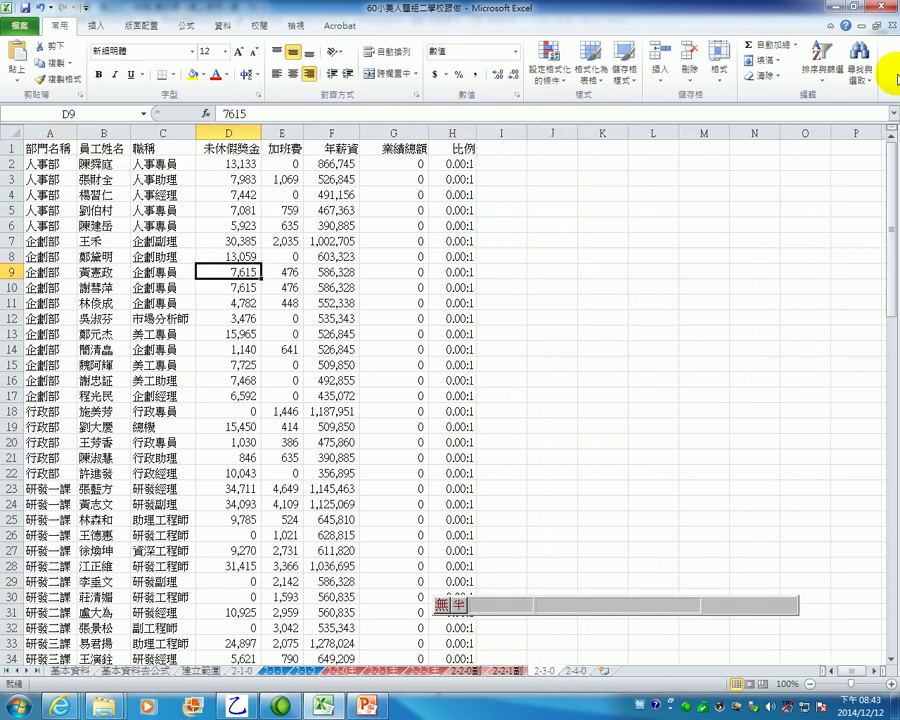
click(820, 65)
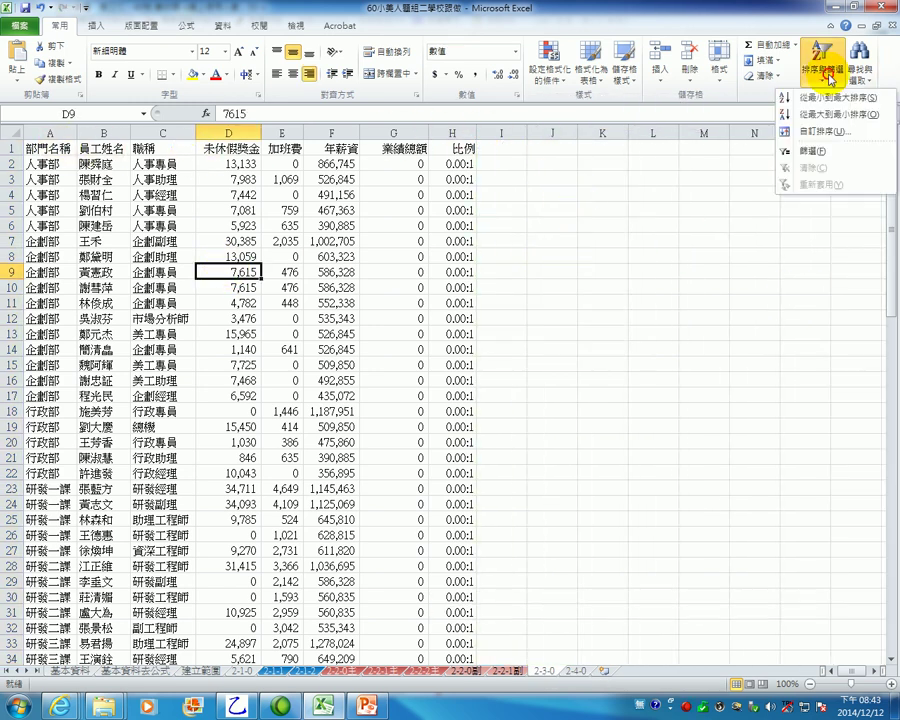
click(828, 152)
click(423, 149)
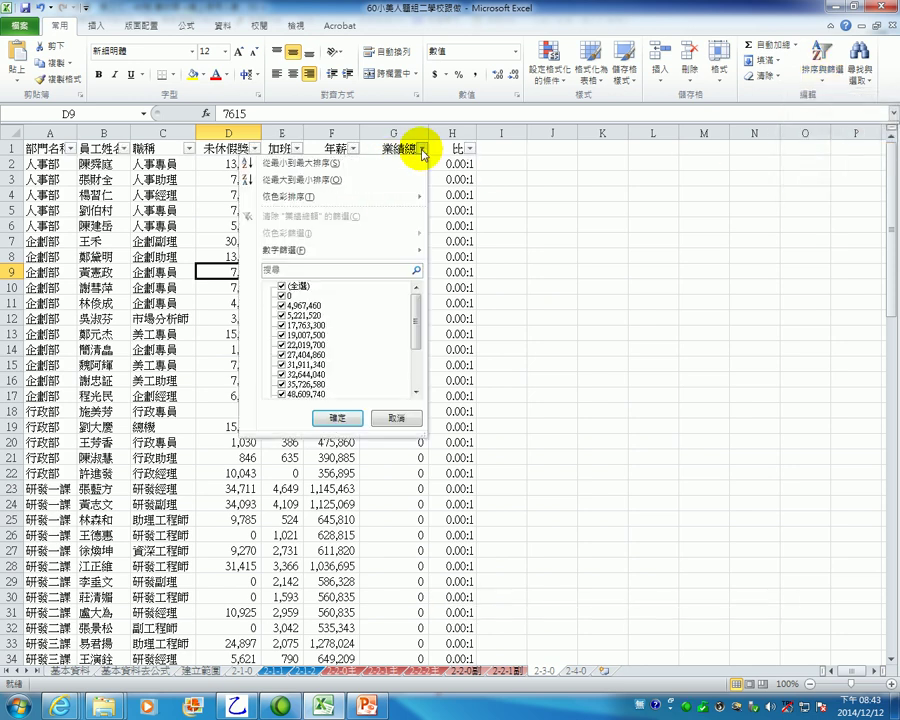
key(Escape)
- Filter 部門名稱 to show only 業務一課, 業務二課, 業務三課 and 業務四課
click(76, 148)
click(71, 149)
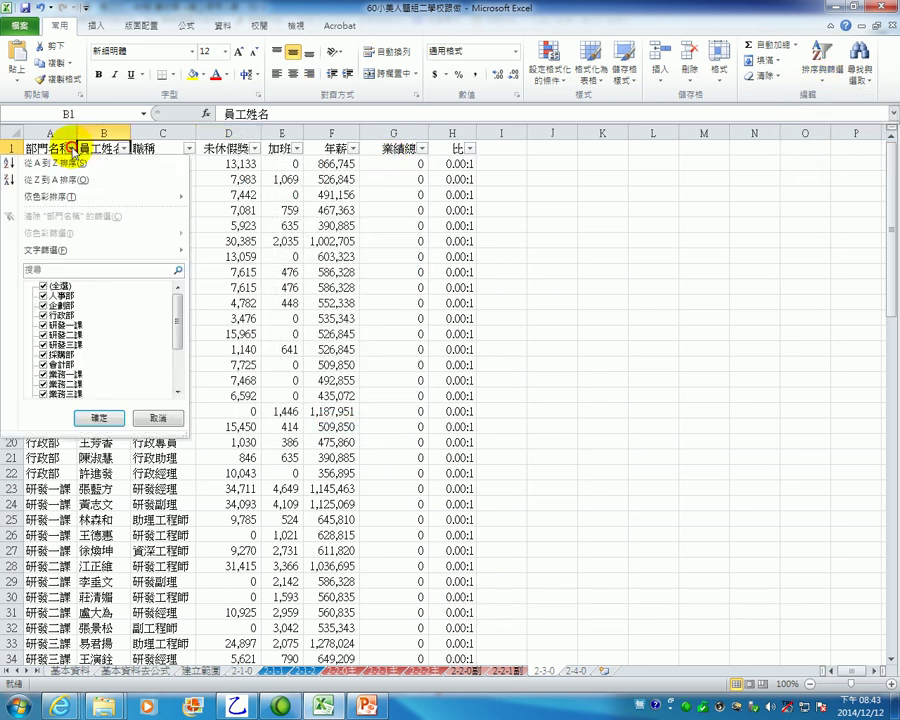
mouse_move(62, 254)
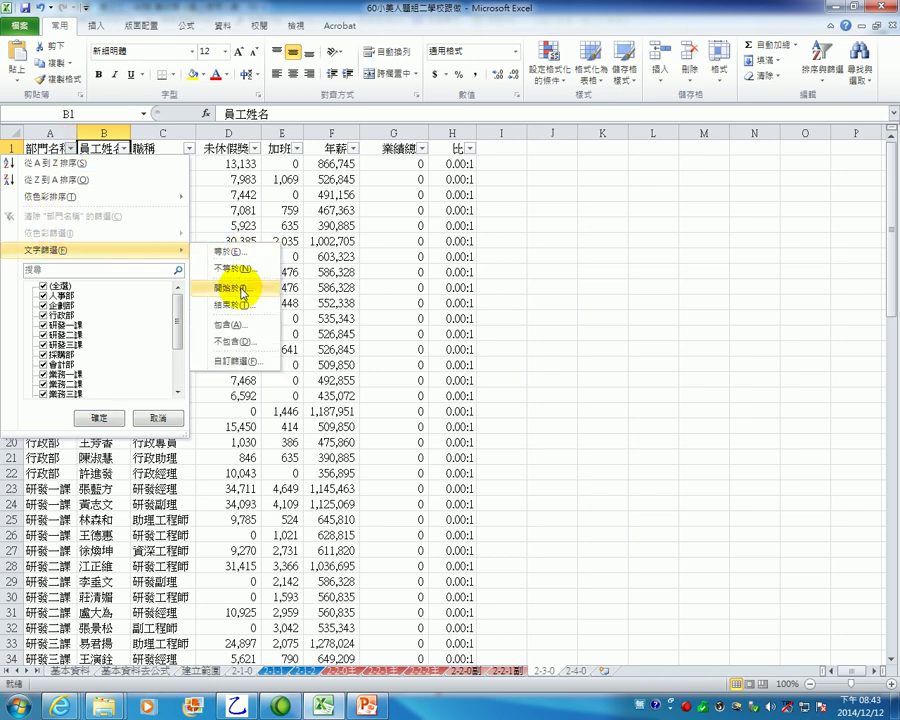
click(43, 286)
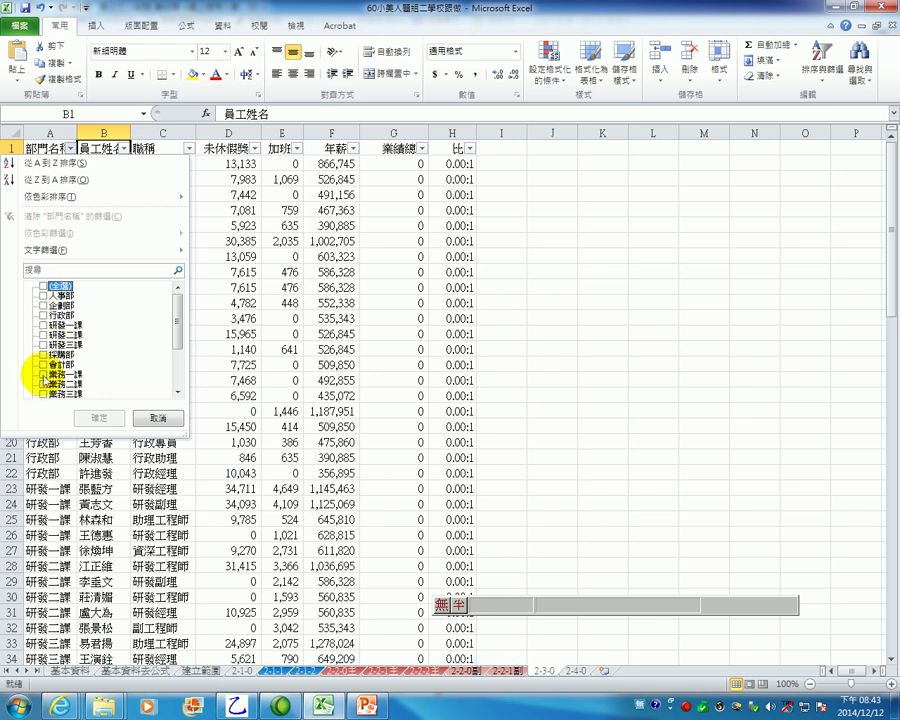
click(43, 373)
scroll(43, 370, down, 2)
click(43, 325)
click(43, 334)
click(43, 344)
click(88, 418)
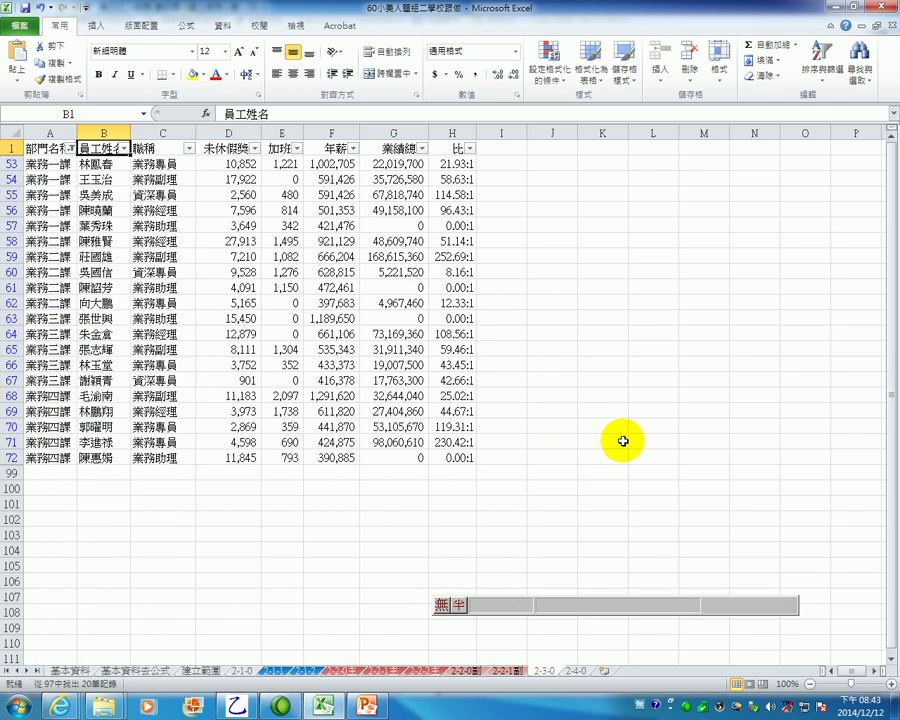
click(600, 396)
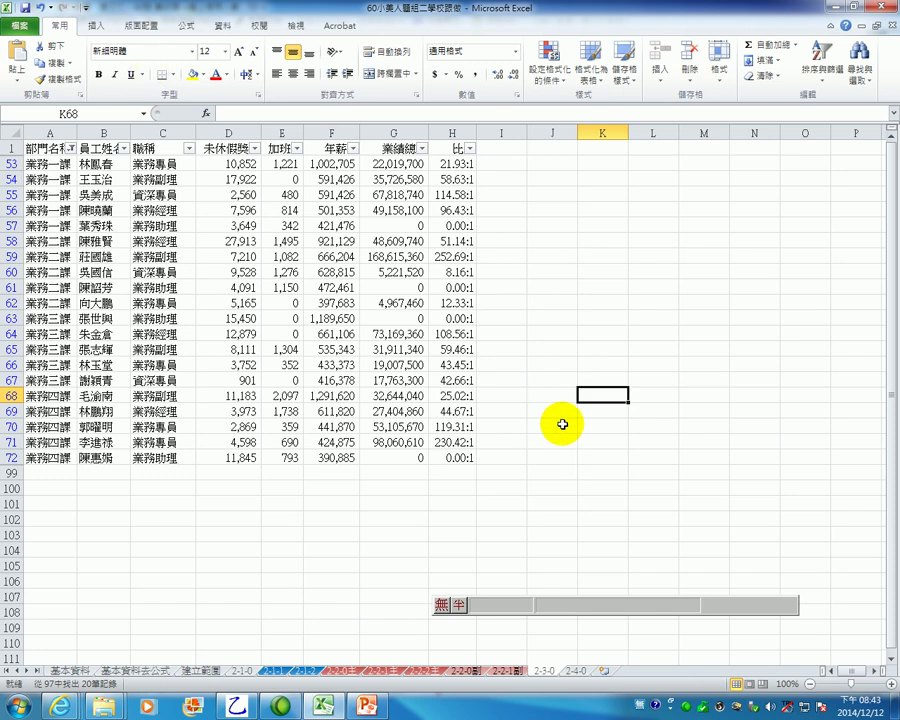
click(452, 442)
key(ctrl+shift+Home)
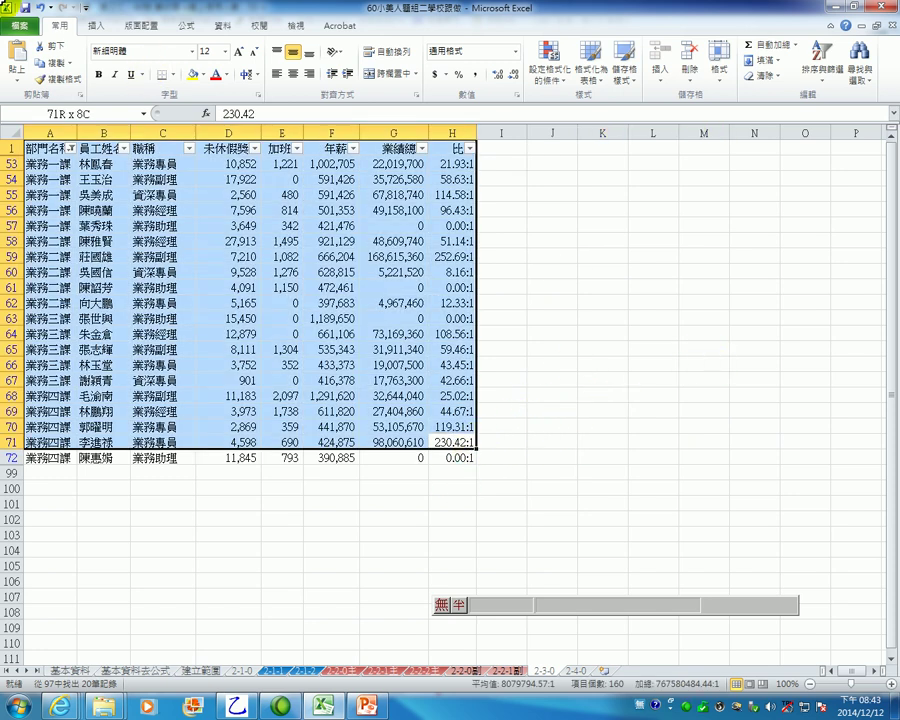
click(330, 257)
click(445, 458)
drag(445, 458, 47, 128)
right_click(176, 226)
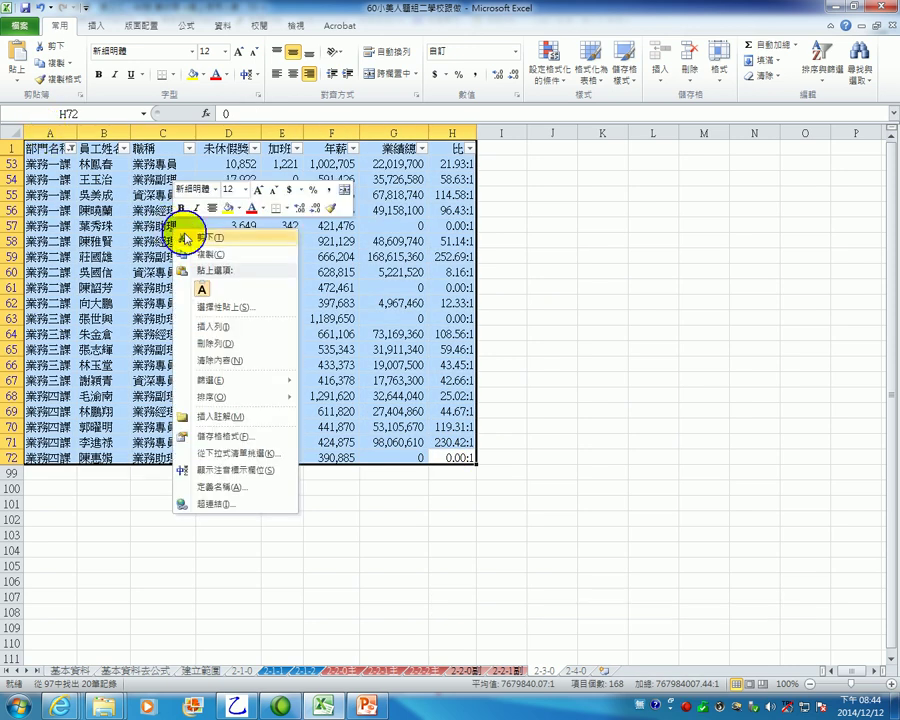
key(Escape)
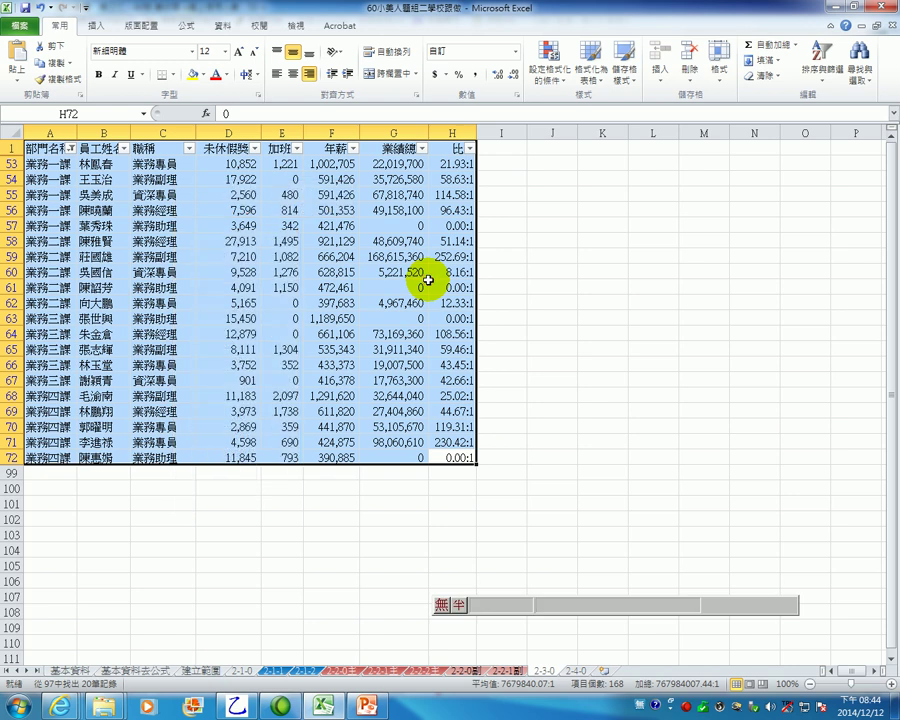
- Examine the 業績總額 and 比例 values in several of the filtered sales rows
click(432, 226)
click(456, 165)
click(416, 287)
click(452, 365)
click(452, 396)
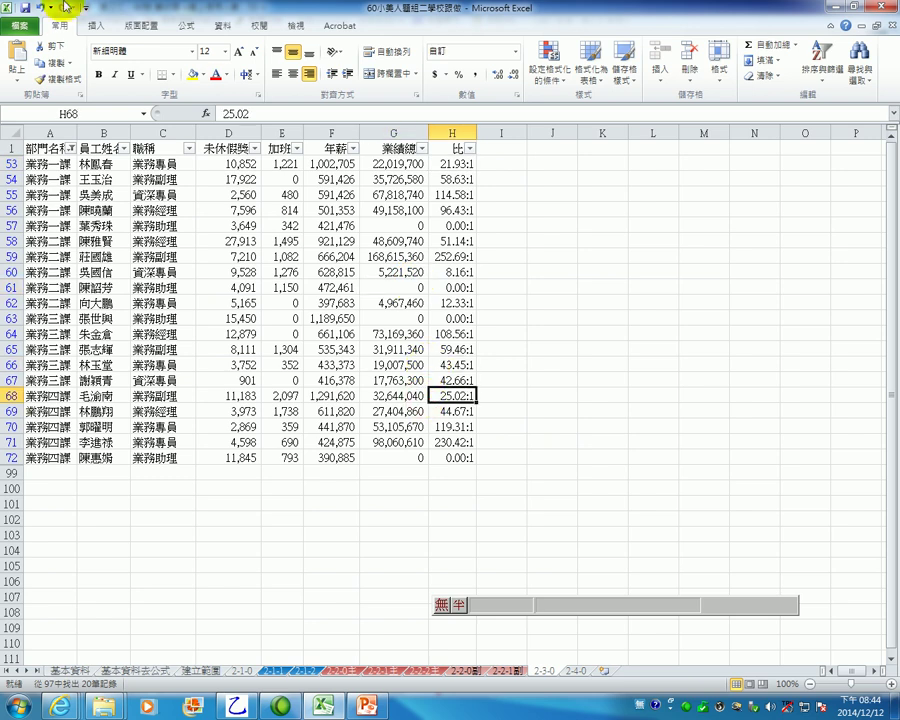
- Undo the department filter and inspect the 業績總額 and 年薪資 cells in row 53
click(41, 9)
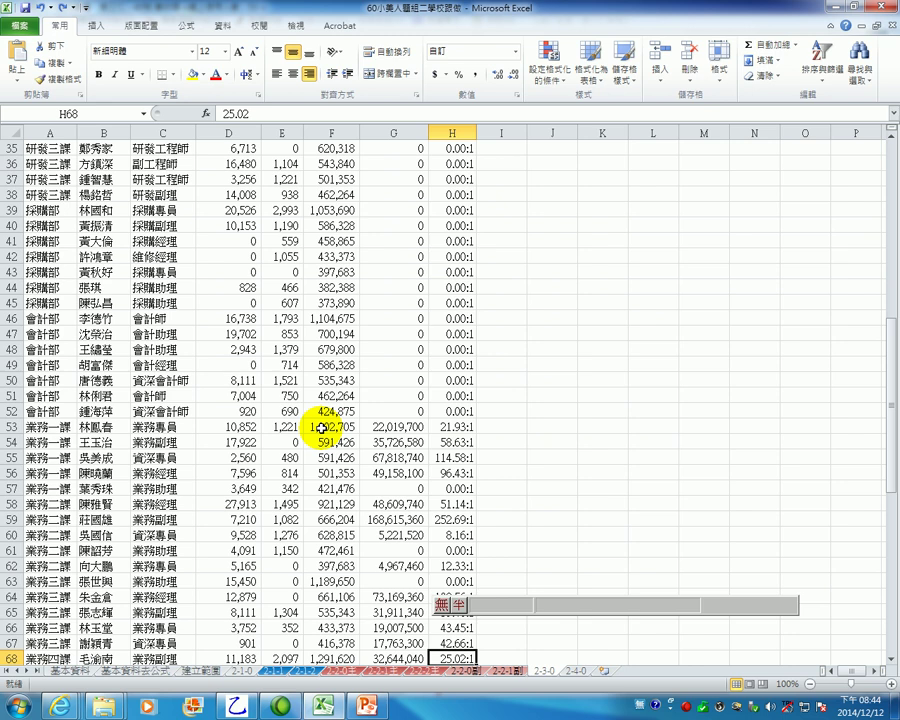
click(378, 427)
click(345, 427)
- Open the 基本資料 sheet and examine the 業績總額 and 比例 formulas for the first 業務一課 employee in row 53
click(50, 660)
click(68, 671)
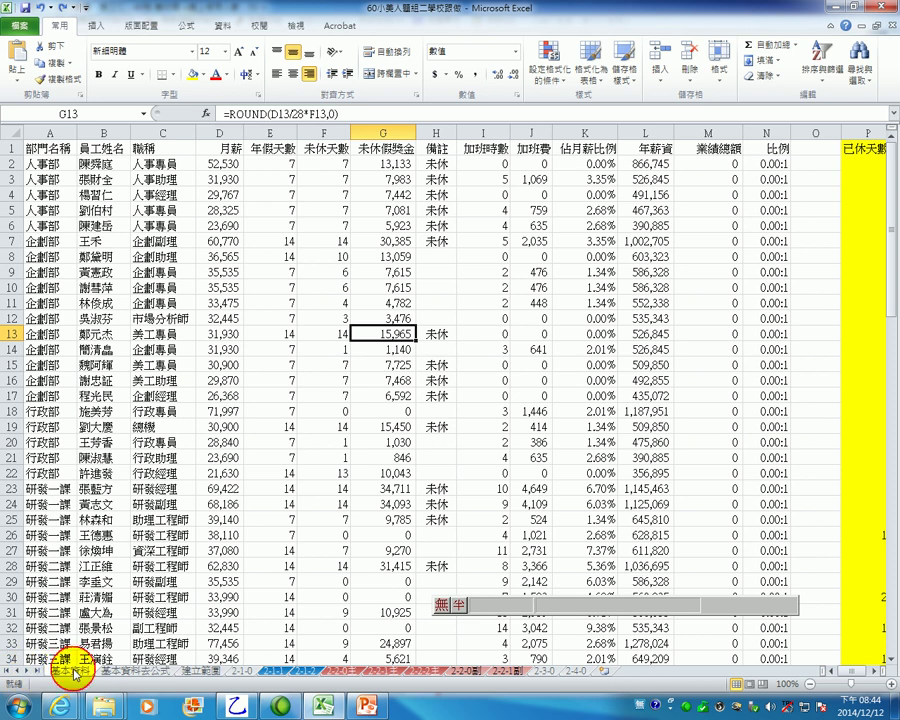
scroll(710, 496, down, 6)
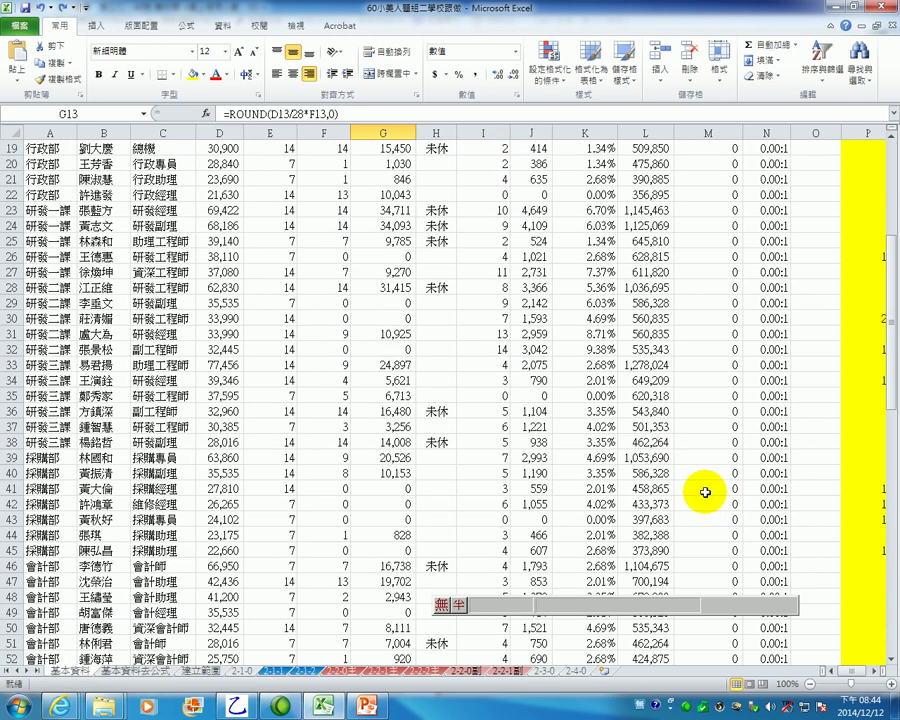
scroll(720, 505, down, 7)
click(716, 348)
click(778, 348)
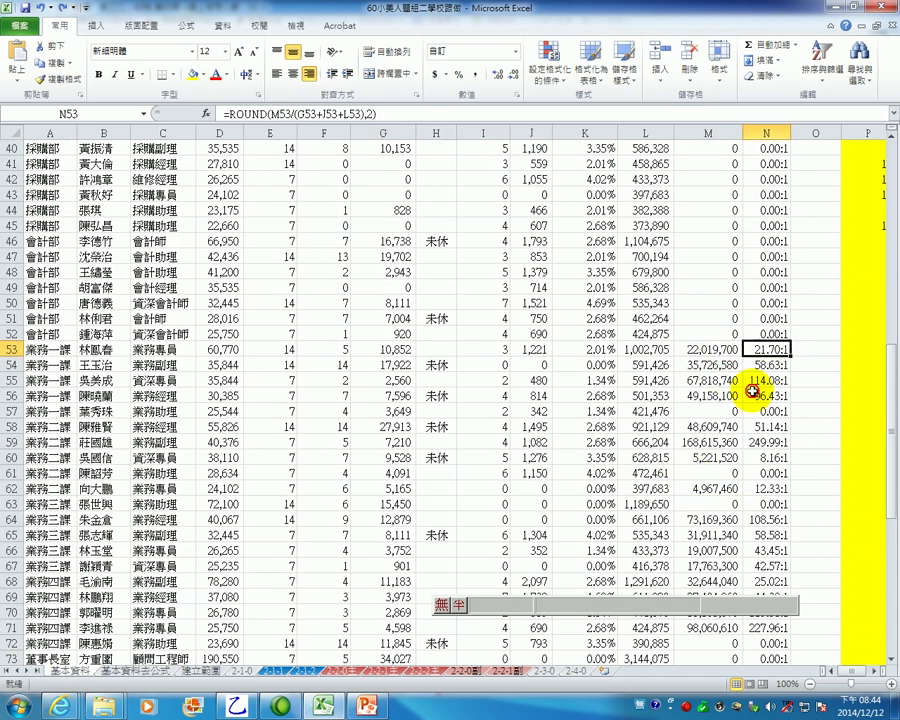
click(712, 366)
click(716, 348)
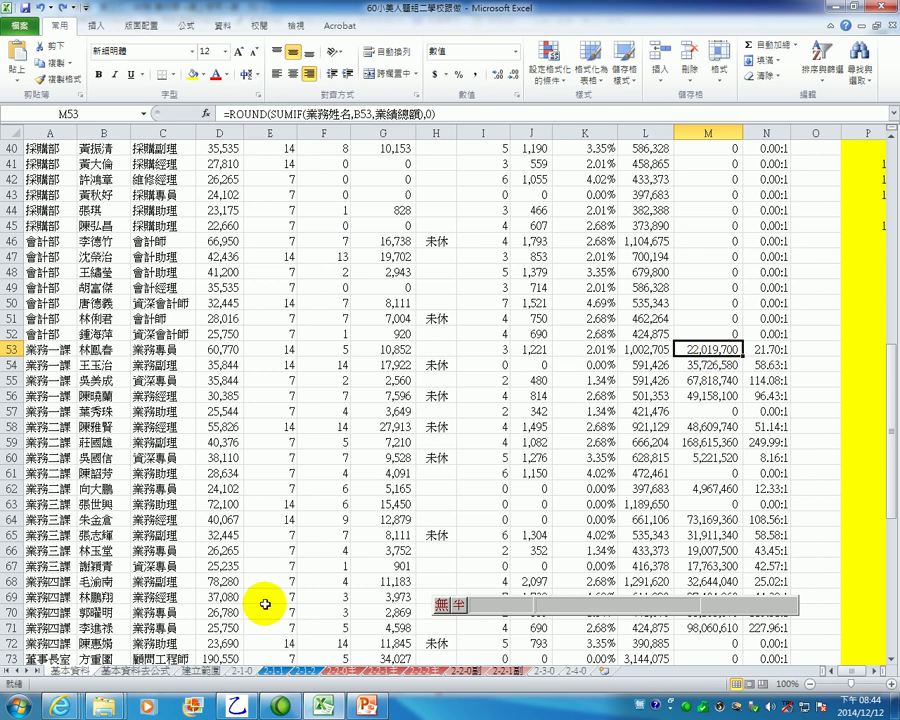
- Examine the 年薪資, 業績總額 and 比例 cells for the first 業務一課 employee in row 53 of the 基本資料去公式 sheet
click(115, 678)
scroll(739, 490, down, 10)
click(778, 492)
click(440, 535)
click(212, 628)
click(712, 441)
click(708, 519)
click(778, 489)
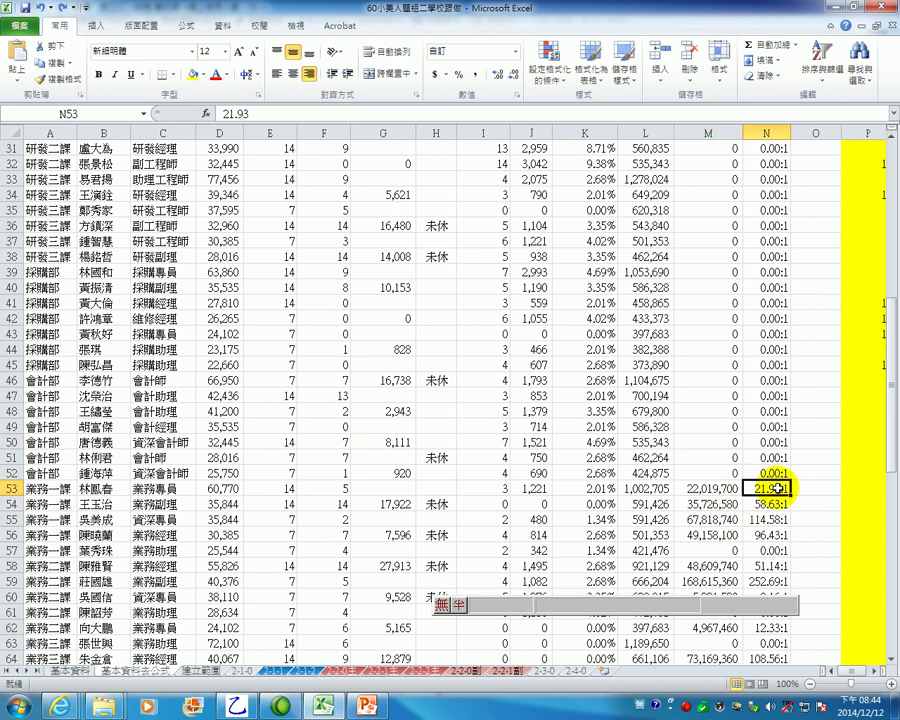
click(766, 502)
click(627, 508)
click(793, 492)
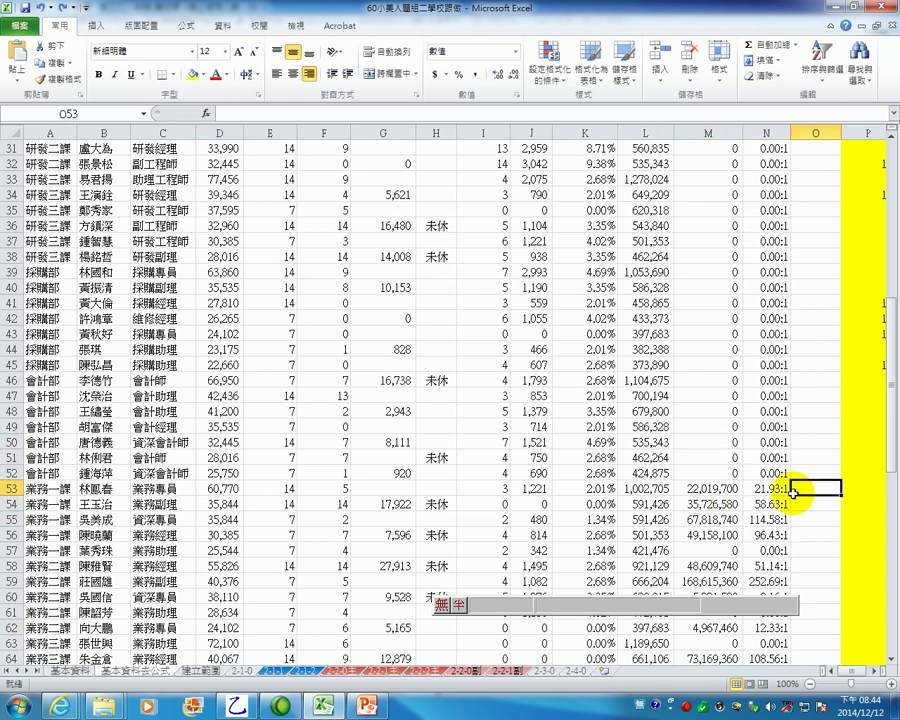
click(756, 487)
click(715, 489)
click(650, 489)
click(765, 489)
- Return to the 基本資料 sheet and examine the formulas in cells N53 and G61
click(78, 672)
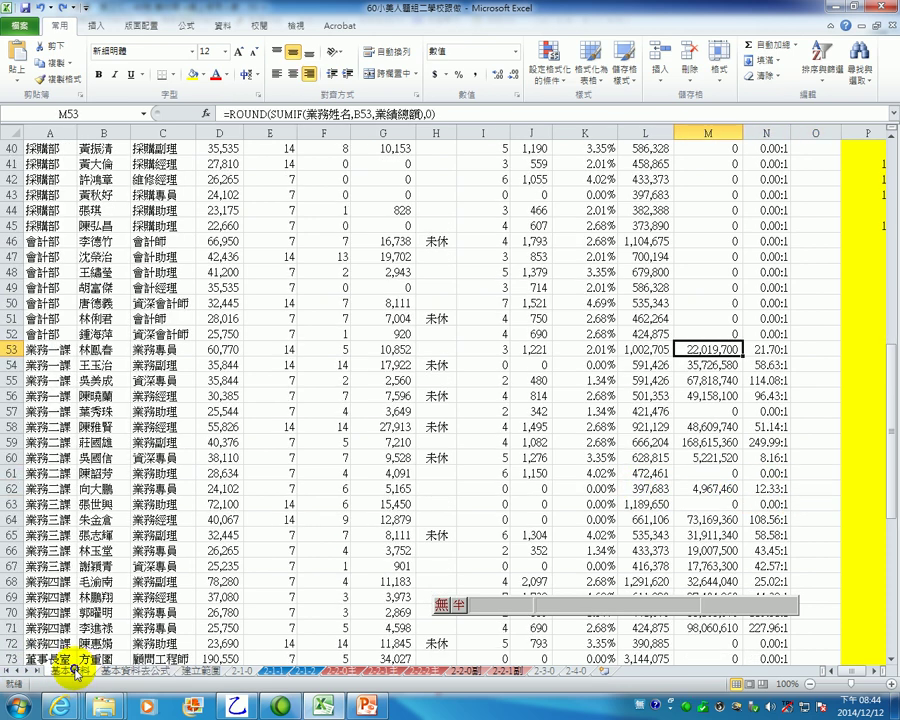
right_click(78, 670)
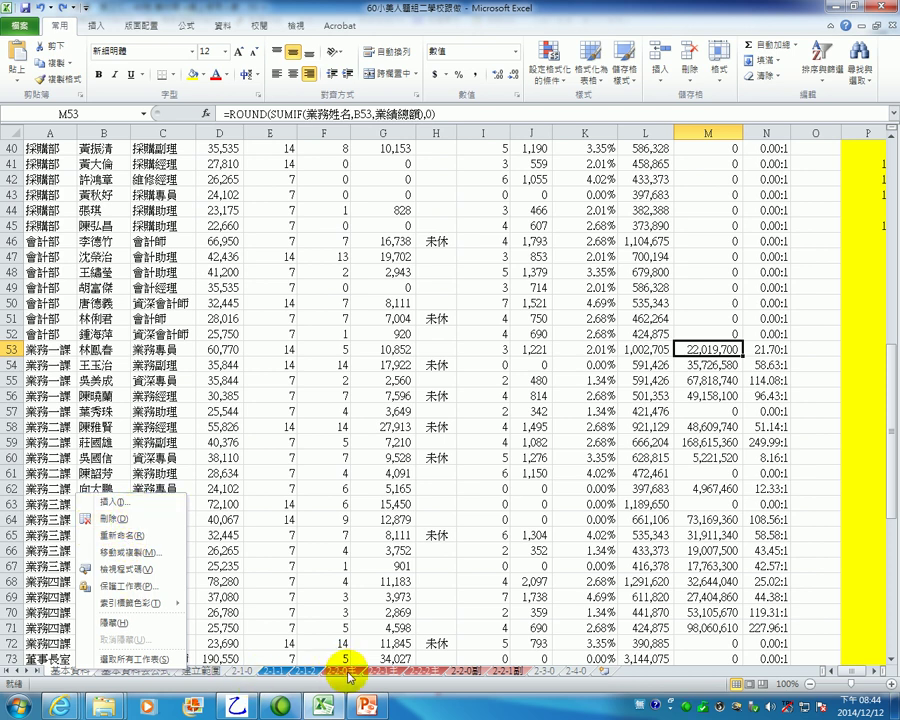
click(752, 350)
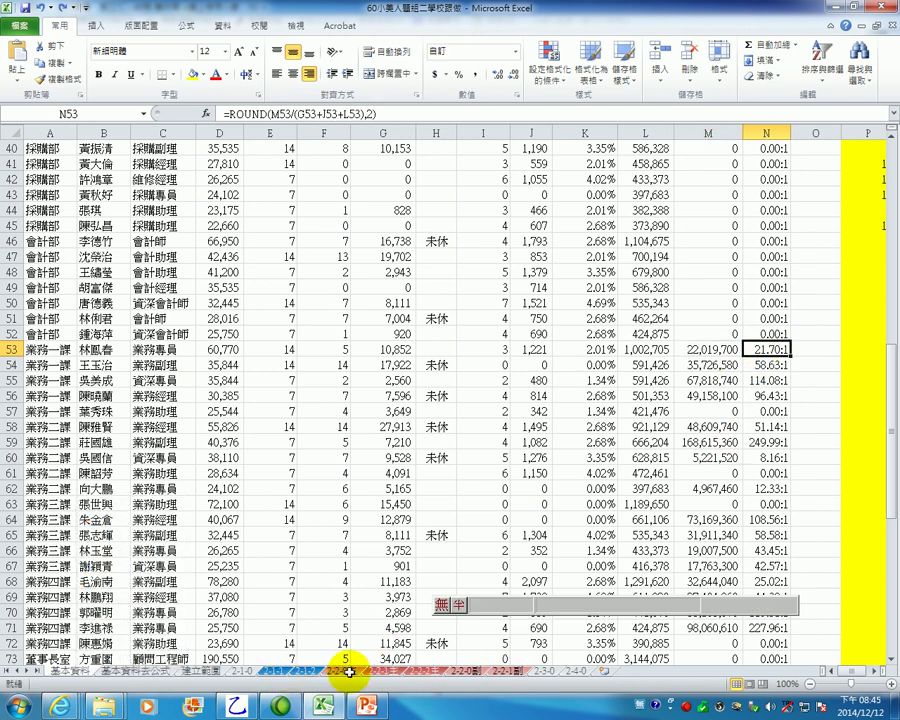
click(402, 478)
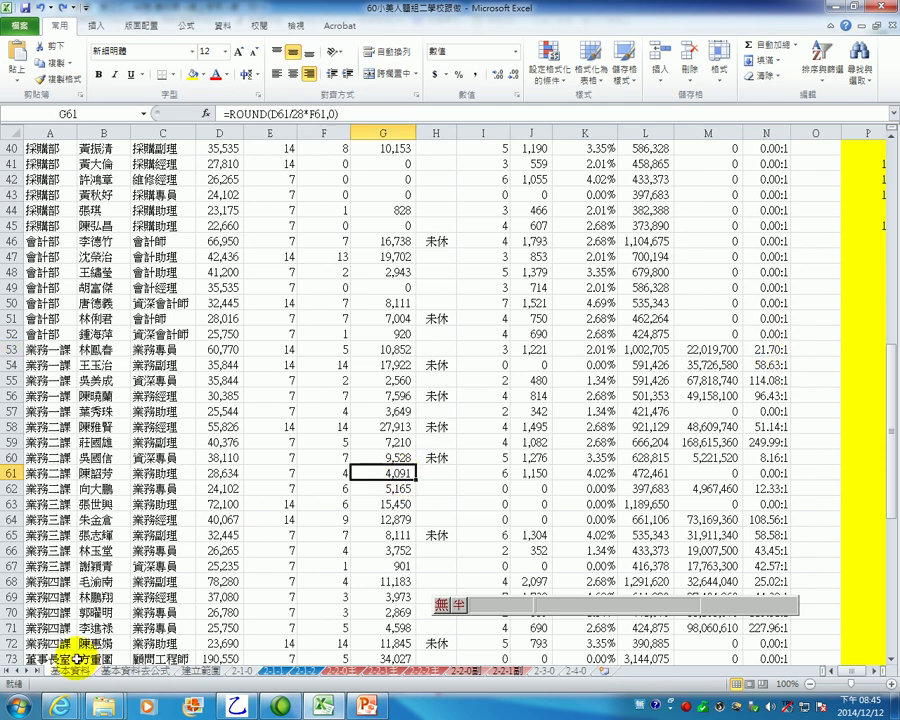
- Create a copy of the 基本資料 worksheet and place it before the original sheet
right_click(75, 671)
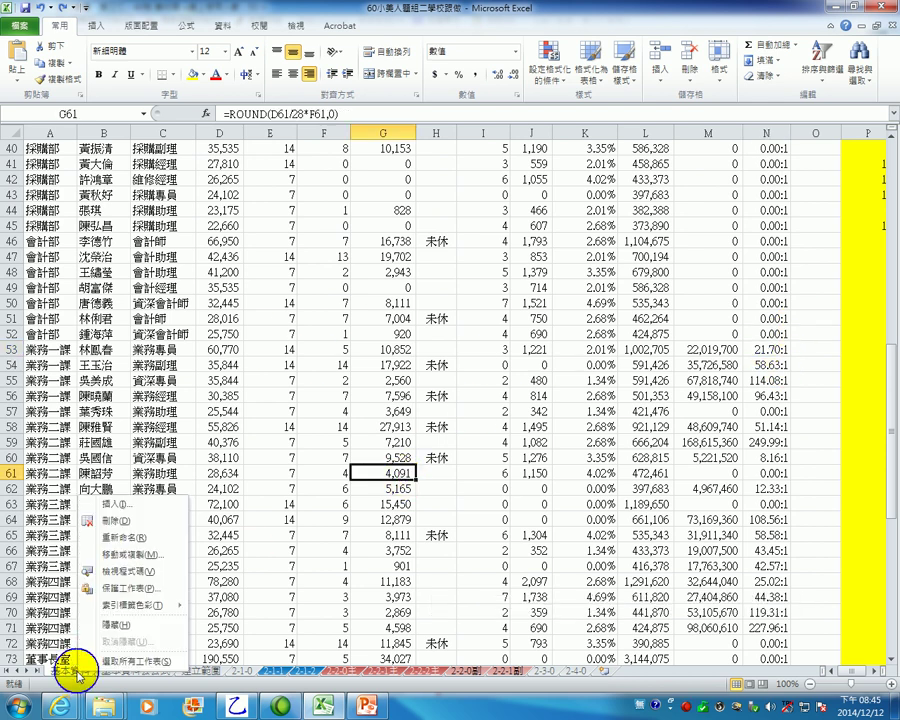
click(163, 557)
click(71, 602)
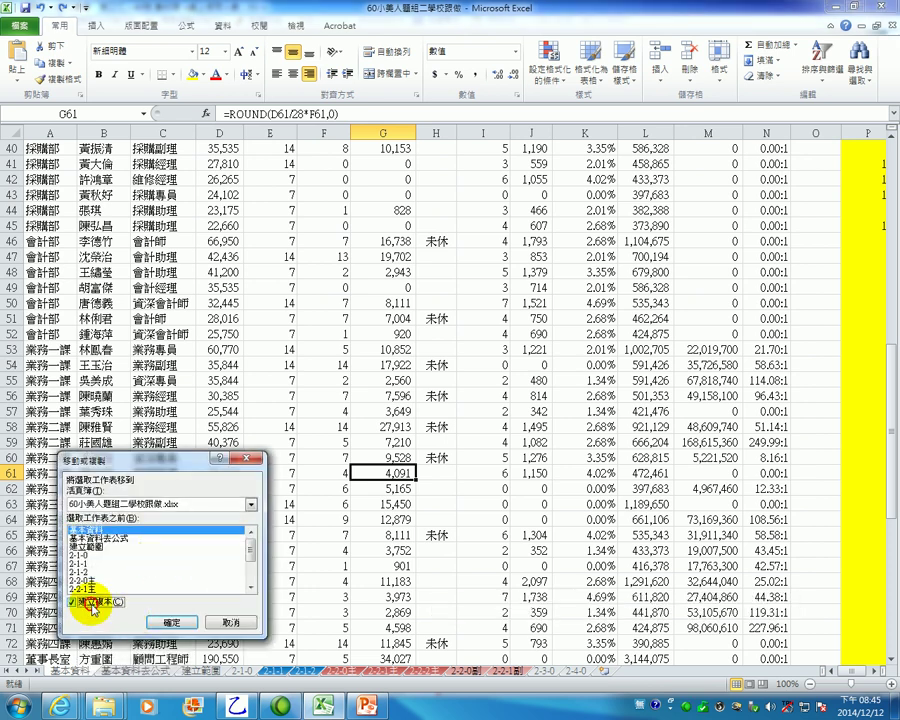
click(172, 619)
- Look through the existing report sheets and examine the 比例 values of the sales rows on sheet 2-3-0
click(230, 677)
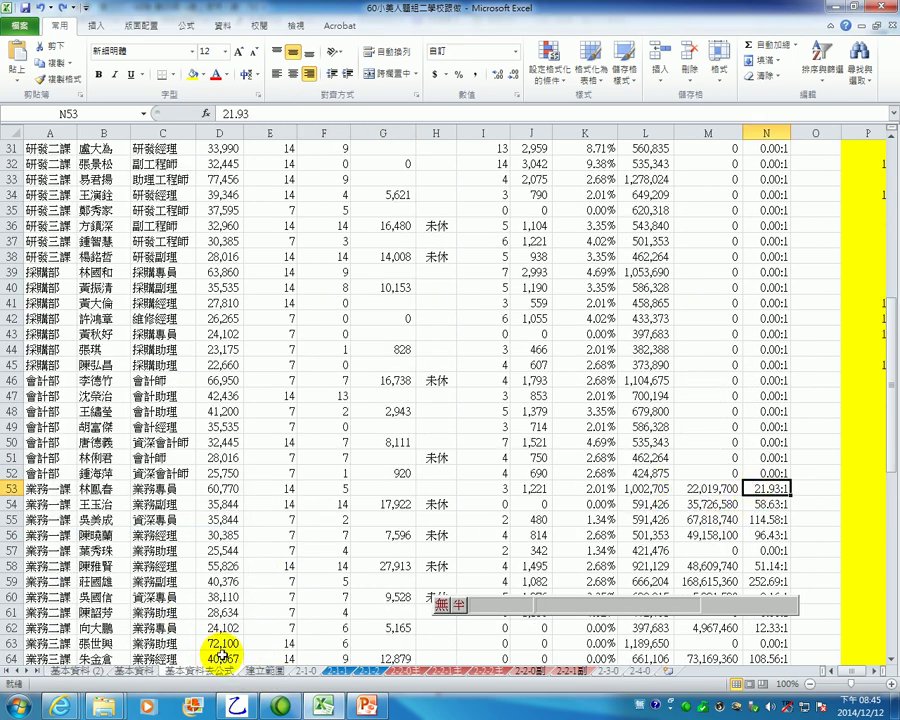
click(409, 676)
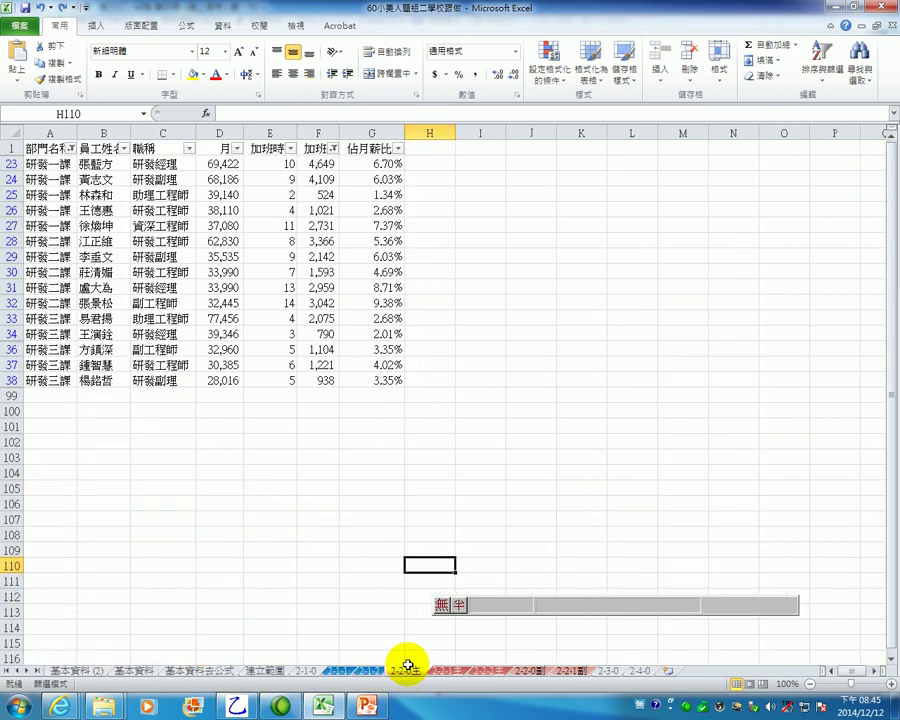
click(298, 674)
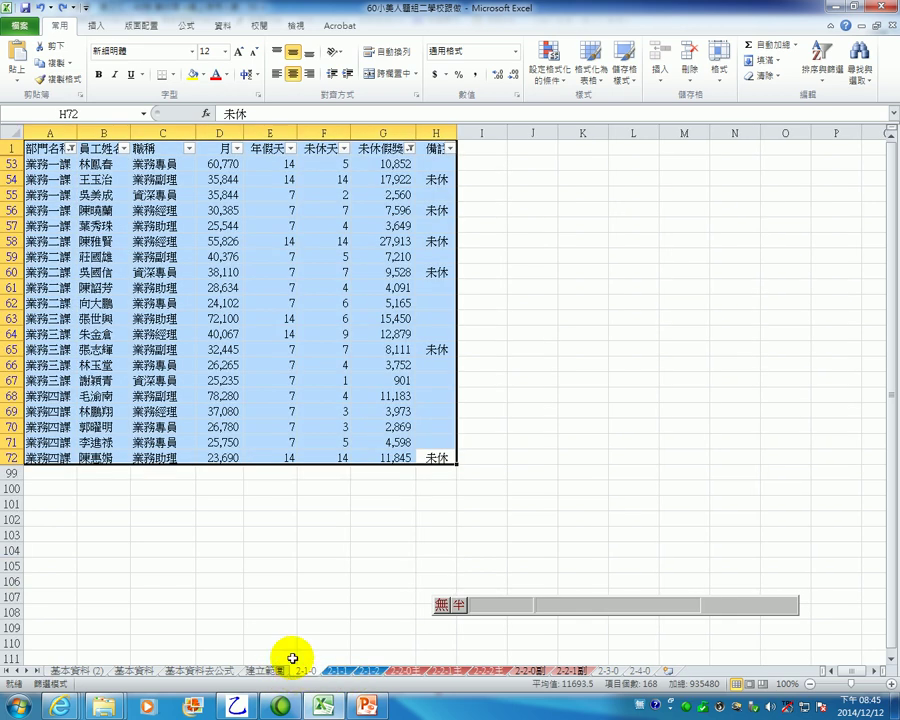
click(612, 672)
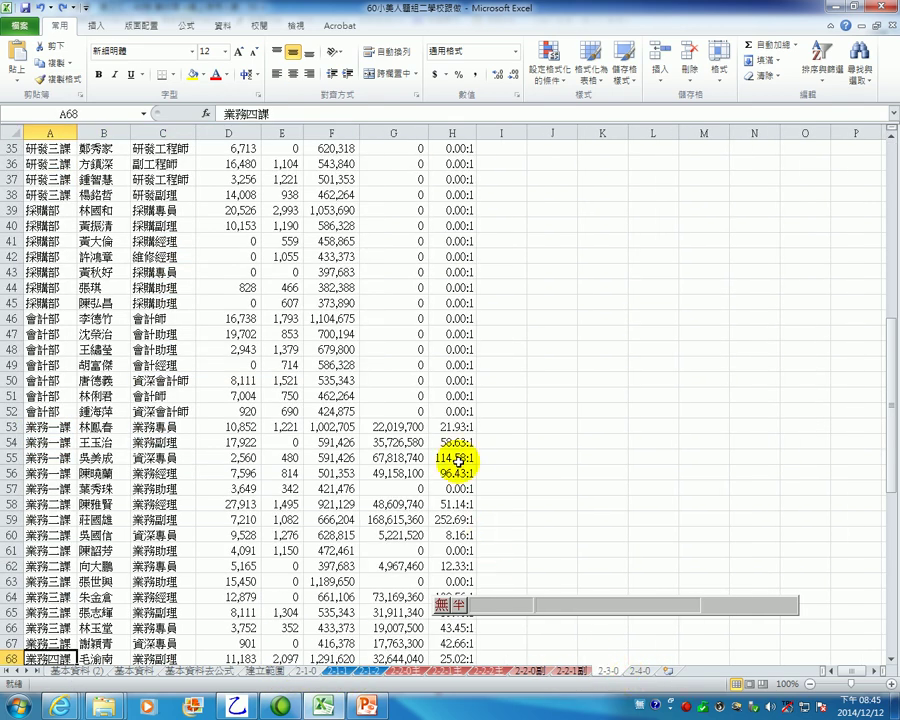
click(463, 411)
click(458, 427)
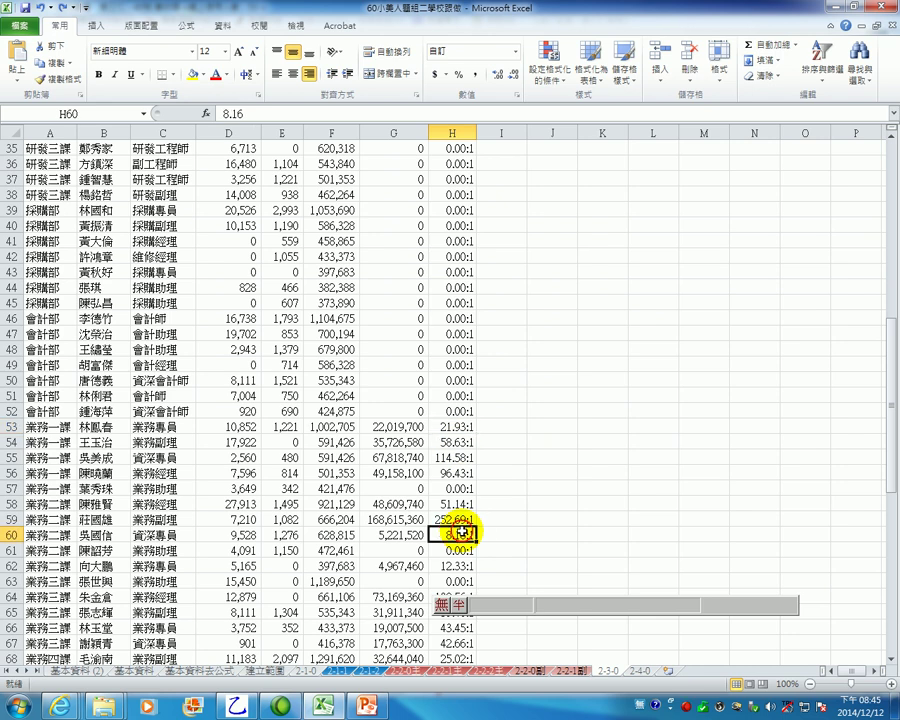
click(440, 427)
click(335, 458)
- Replace all formulas on the 基本資料 (2) sheet with values by pasting the whole sheet over itself as 值與數字格式
click(92, 674)
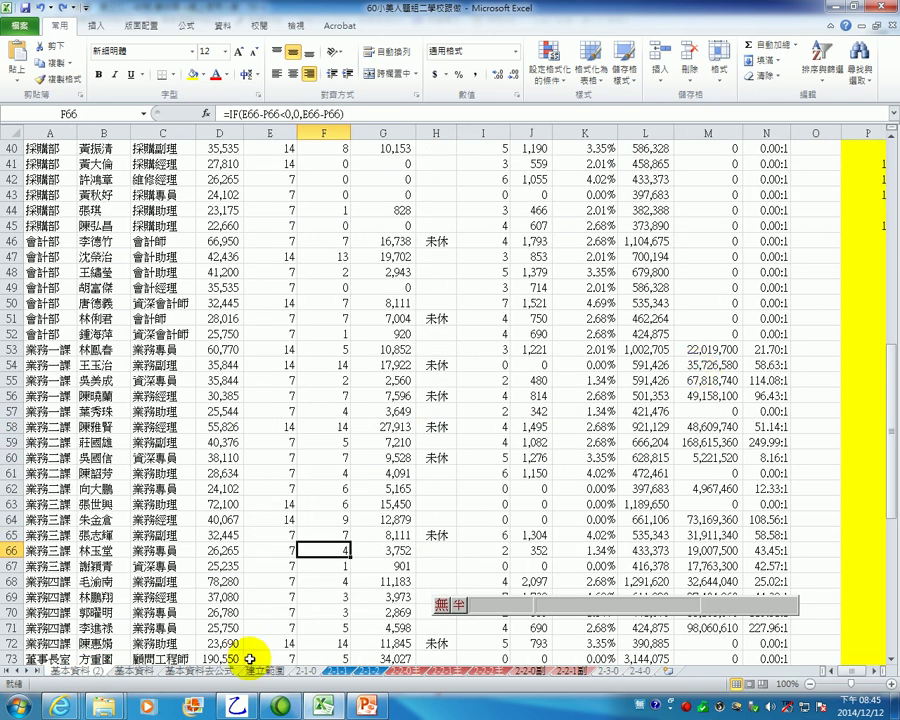
click(630, 427)
click(9, 130)
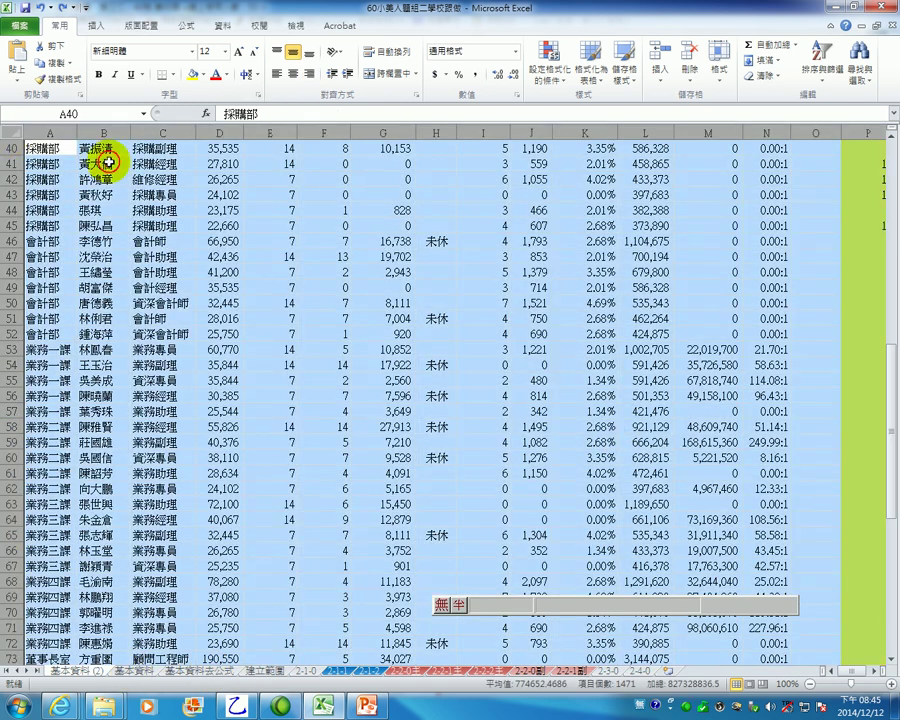
right_click(120, 206)
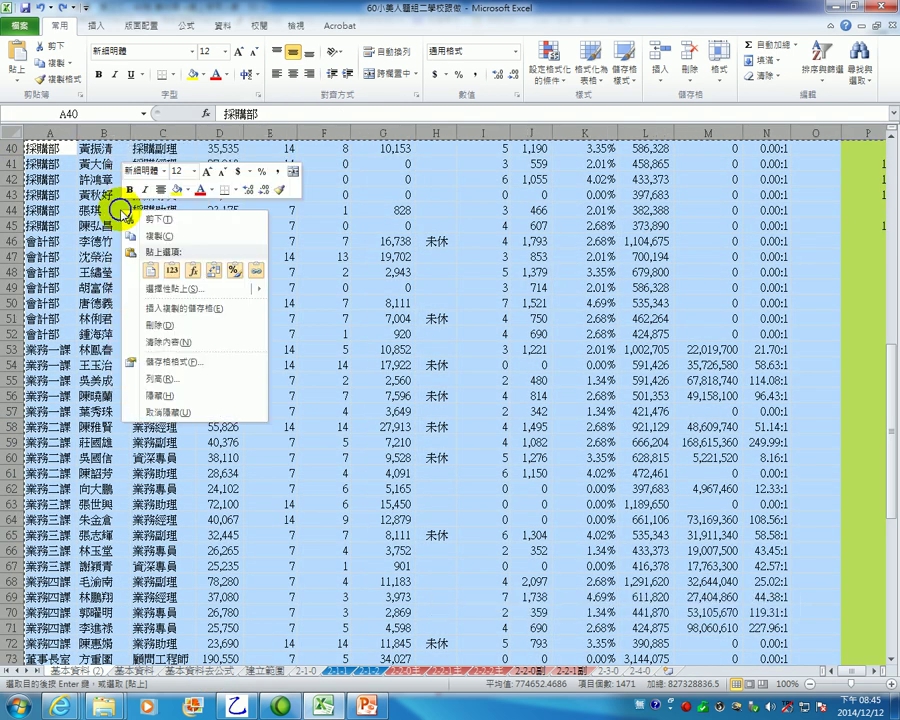
click(236, 290)
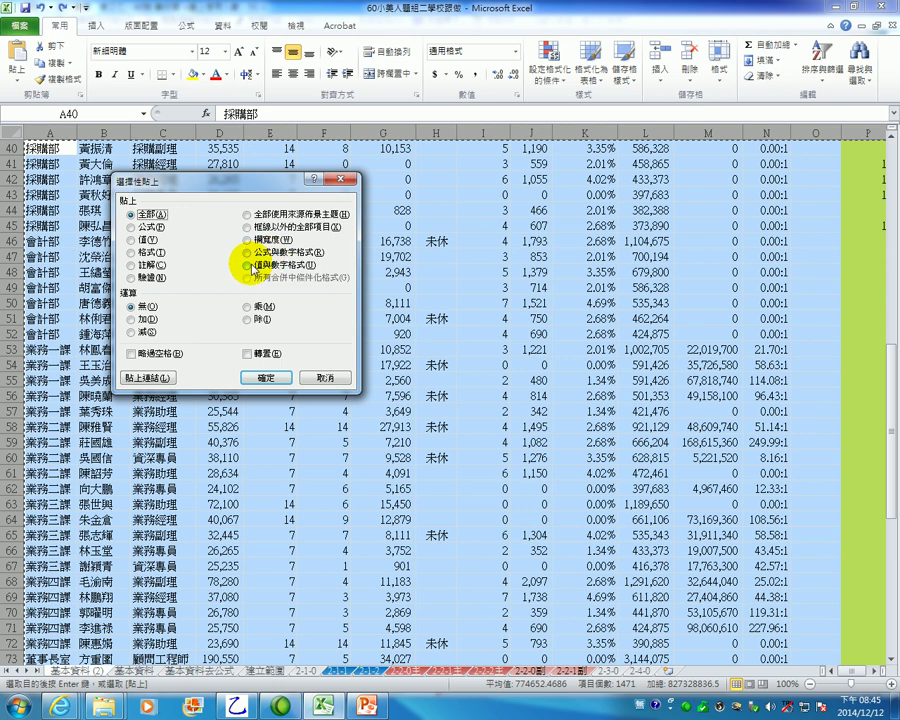
click(247, 265)
click(279, 372)
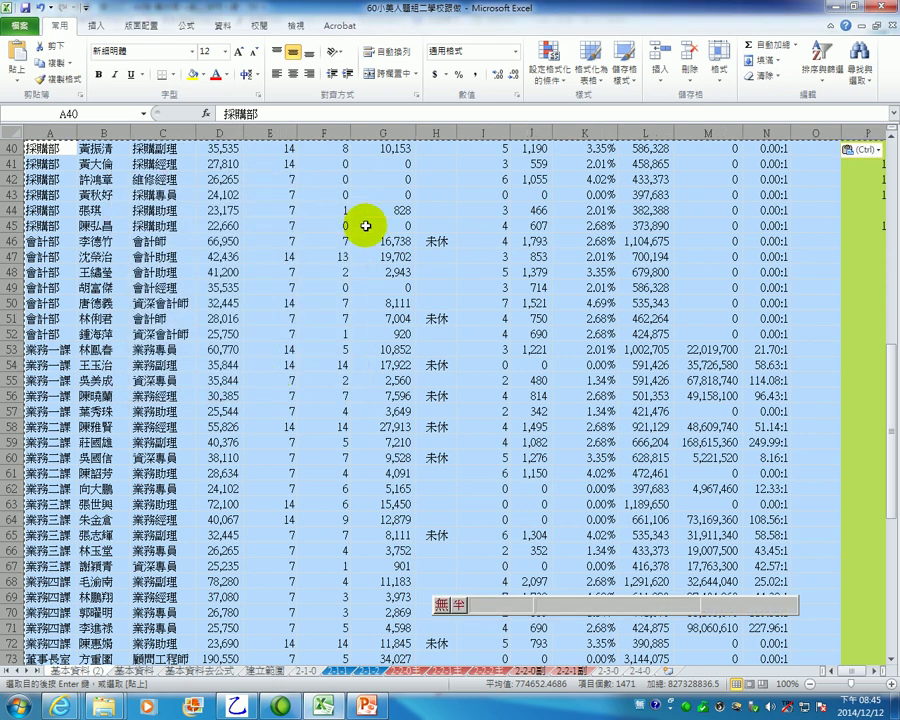
click(622, 365)
click(436, 164)
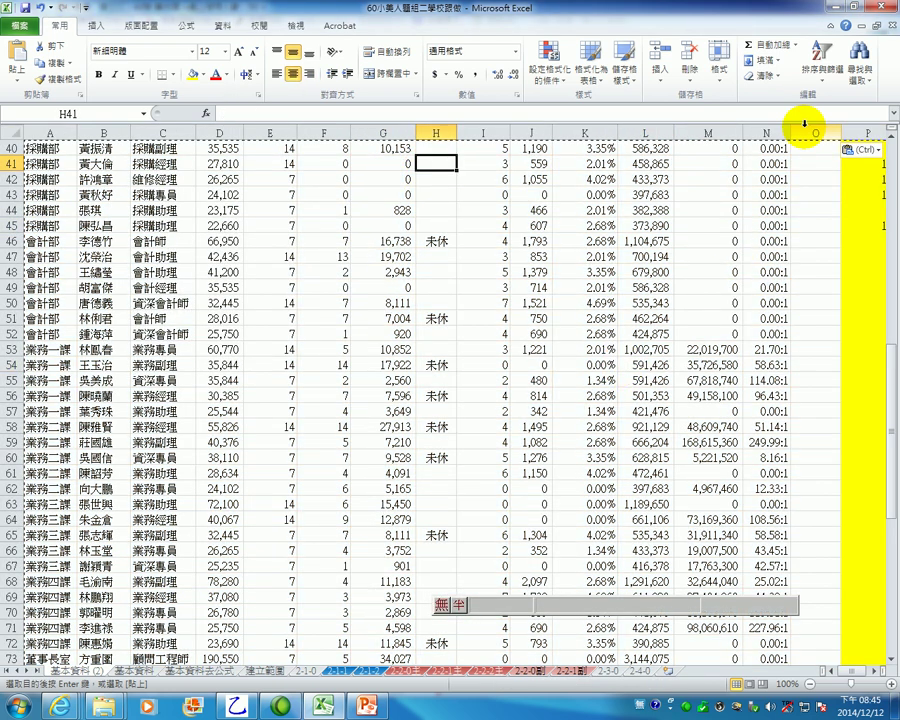
- Delete the 已休天數 column with the empty column beside it, and the 佔月薪比例 column
scroll(833, 206, up, 4)
scroll(833, 206, up, 9)
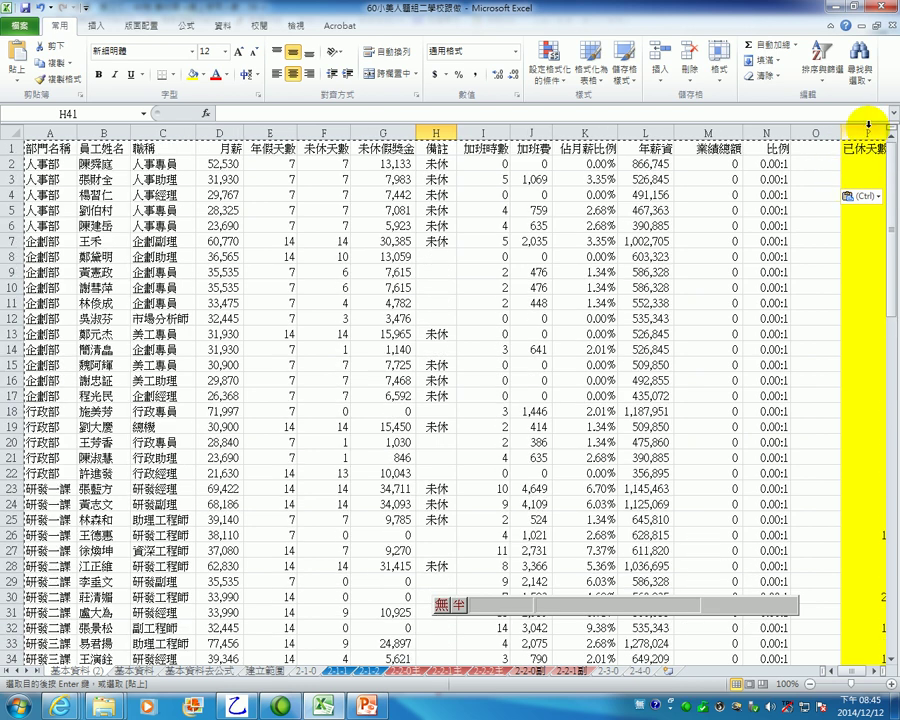
click(812, 133)
right_click(812, 133)
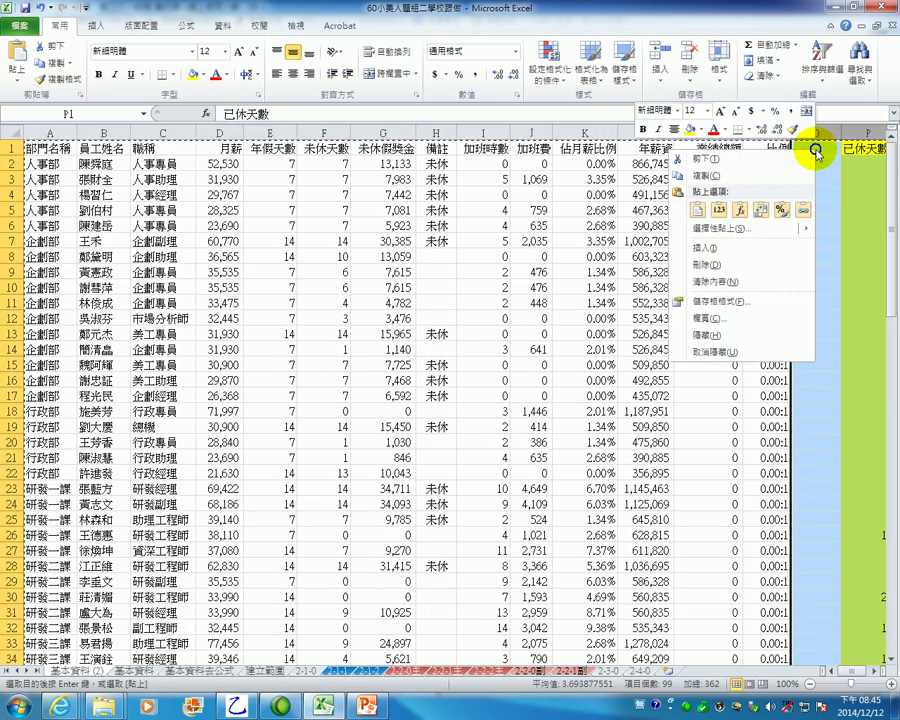
click(721, 267)
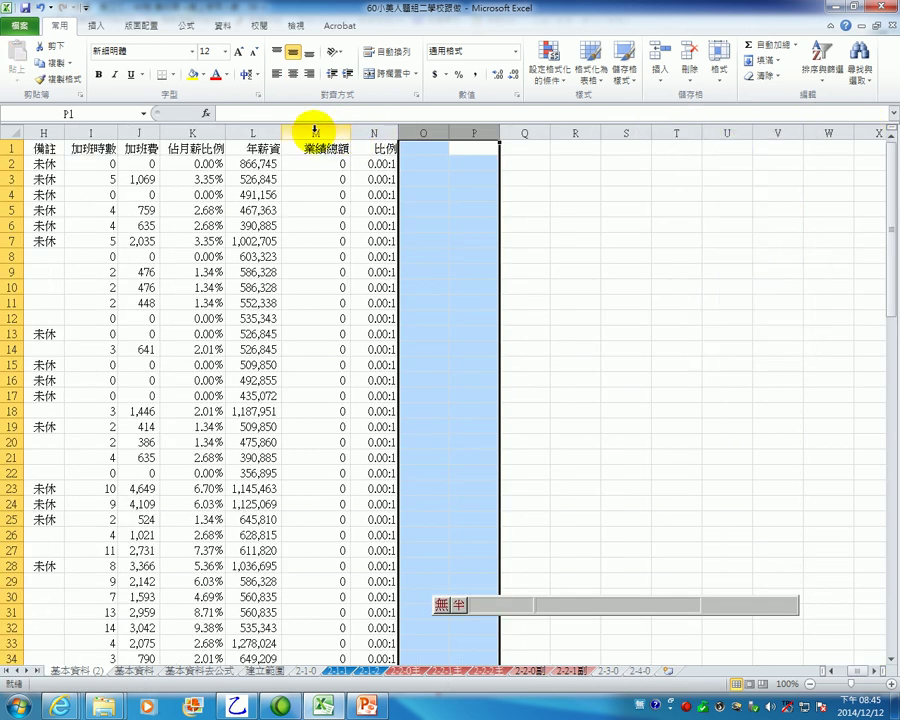
right_click(189, 131)
click(240, 247)
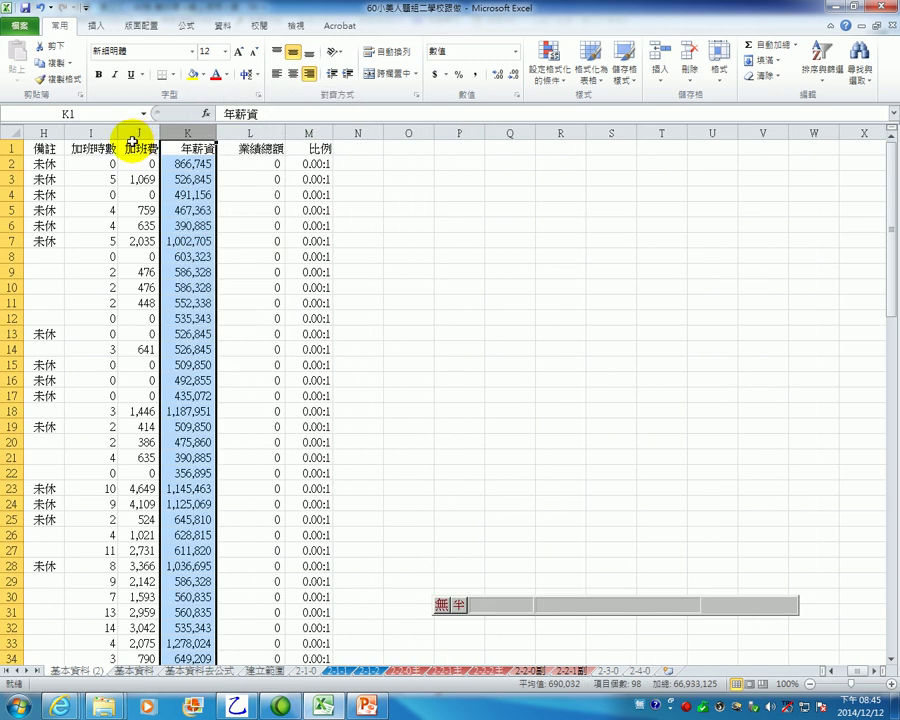
- Delete the 備註, 加班時數, 月薪, 年假天數 and 未休天數 columns from the 基本資料 (2) sheet
click(96, 131)
drag(46, 131, 93, 163)
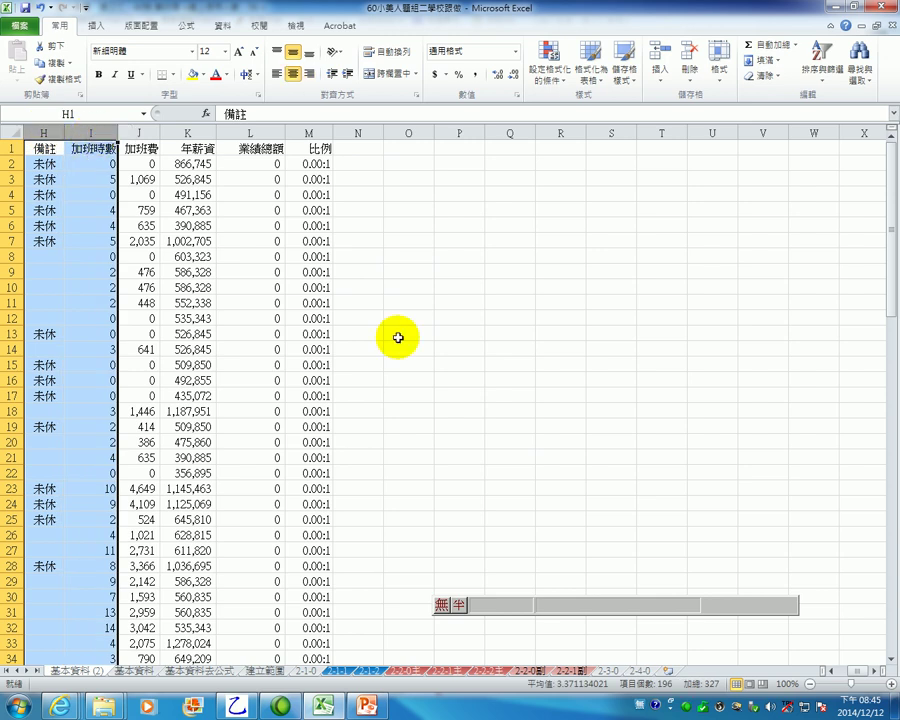
drag(864, 663, 844, 665)
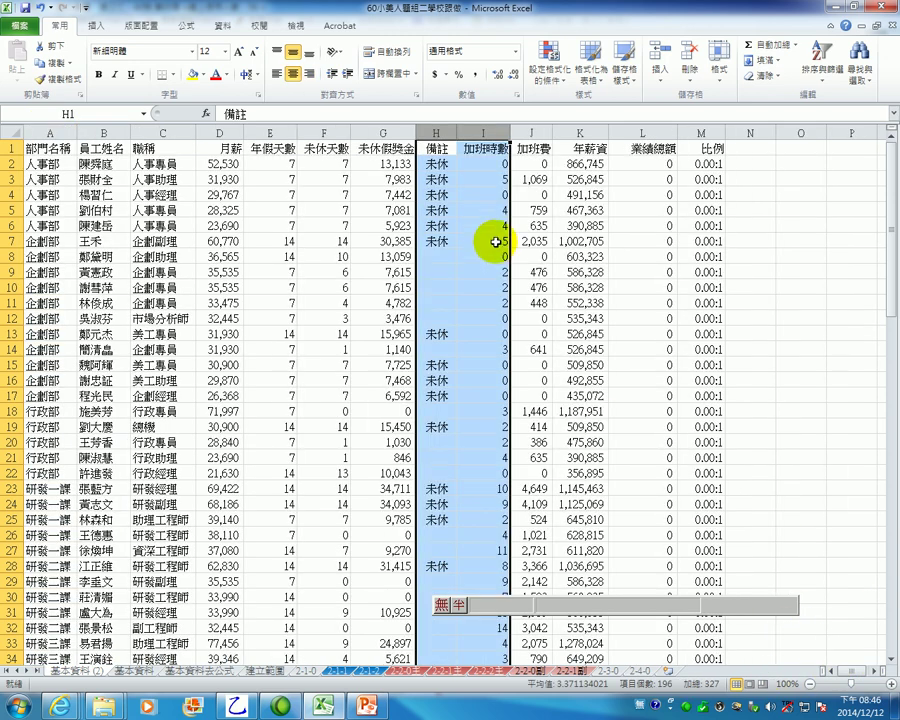
right_click(490, 225)
click(536, 336)
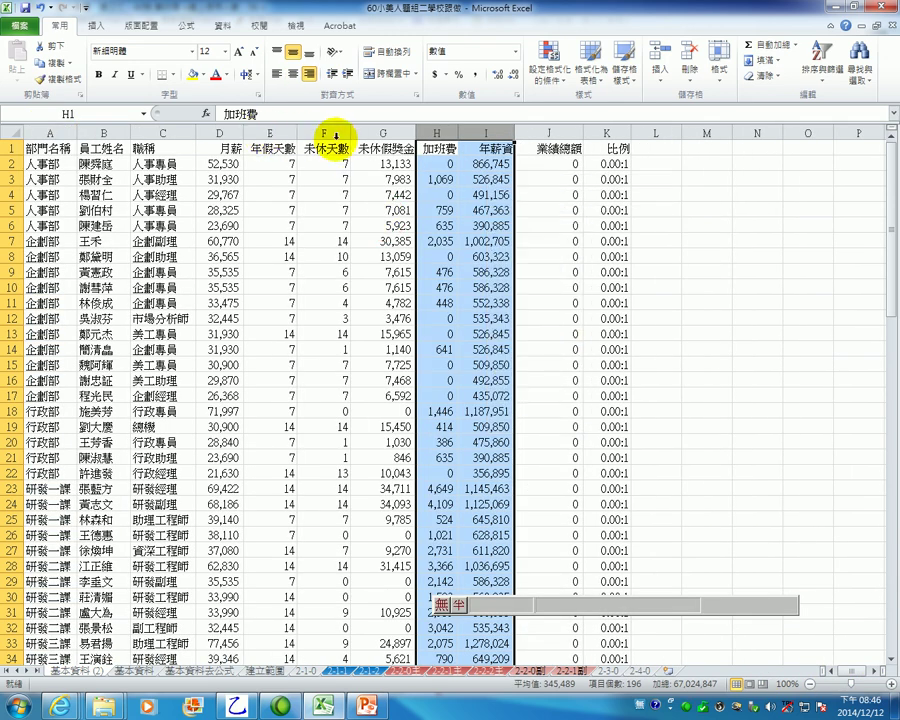
drag(336, 139, 268, 133)
right_click(261, 160)
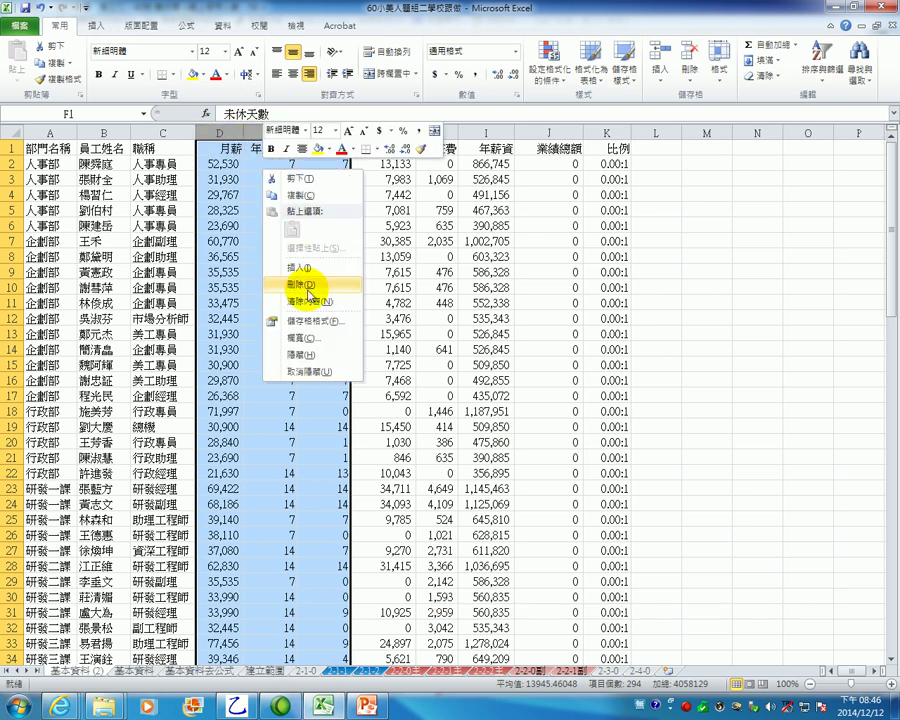
click(300, 284)
click(750, 303)
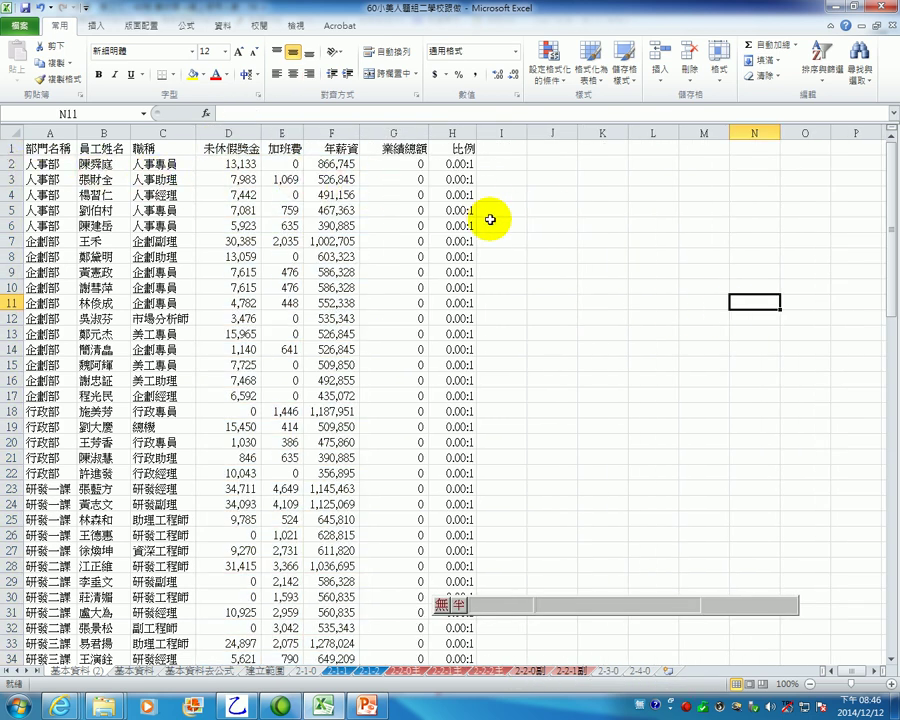
- Turn on filtering for the table and show only 業務一課, 業務二課, 業務三課 and 業務四課 in 部門名稱
click(404, 224)
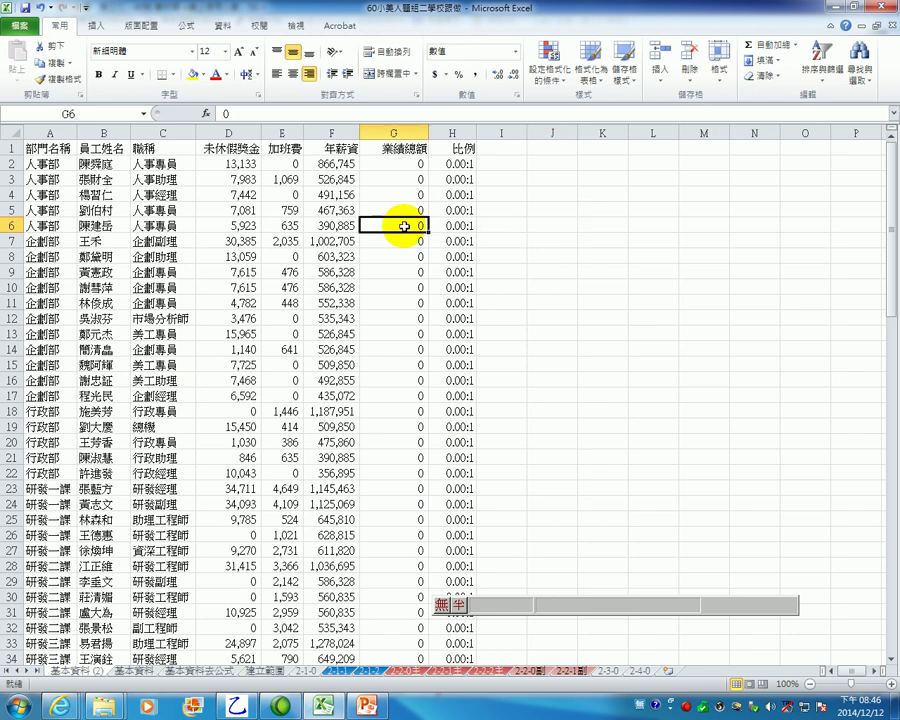
click(815, 72)
click(806, 151)
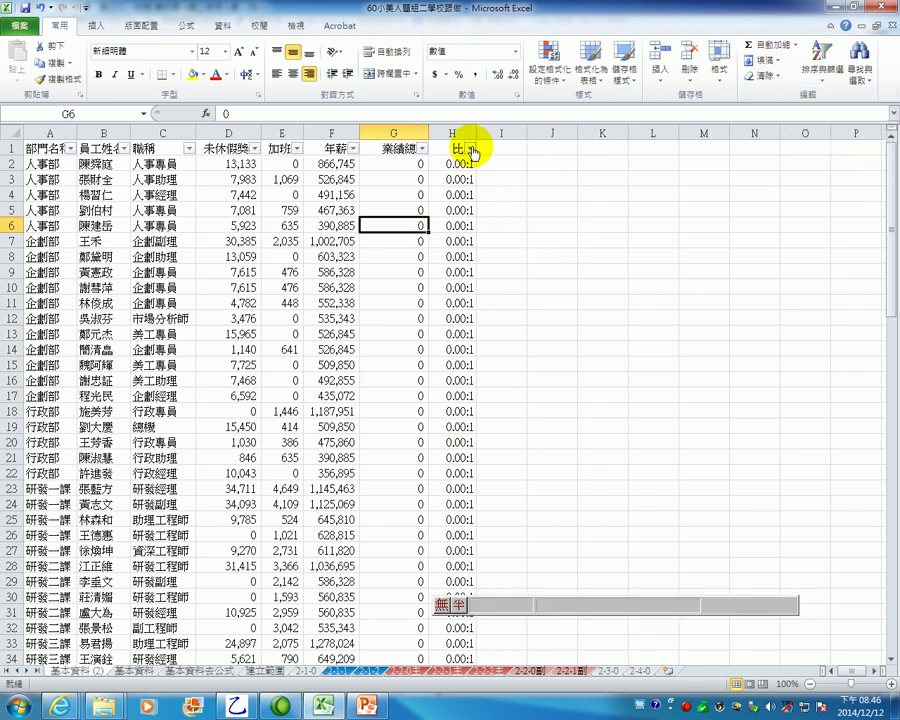
click(22, 148)
click(68, 148)
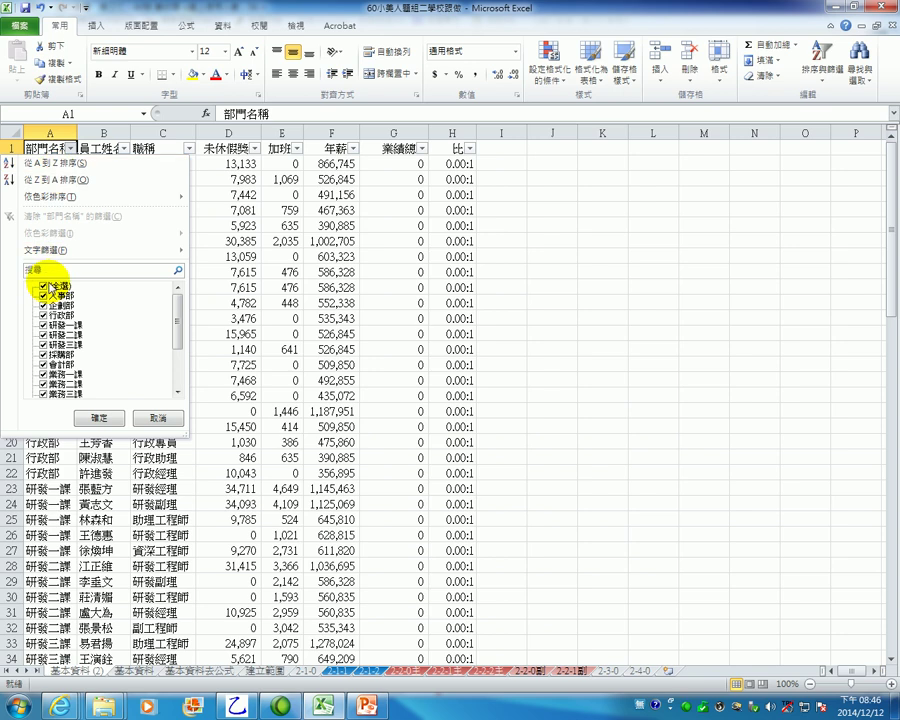
click(44, 287)
click(44, 374)
click(44, 384)
click(44, 394)
scroll(44, 394, down, 1)
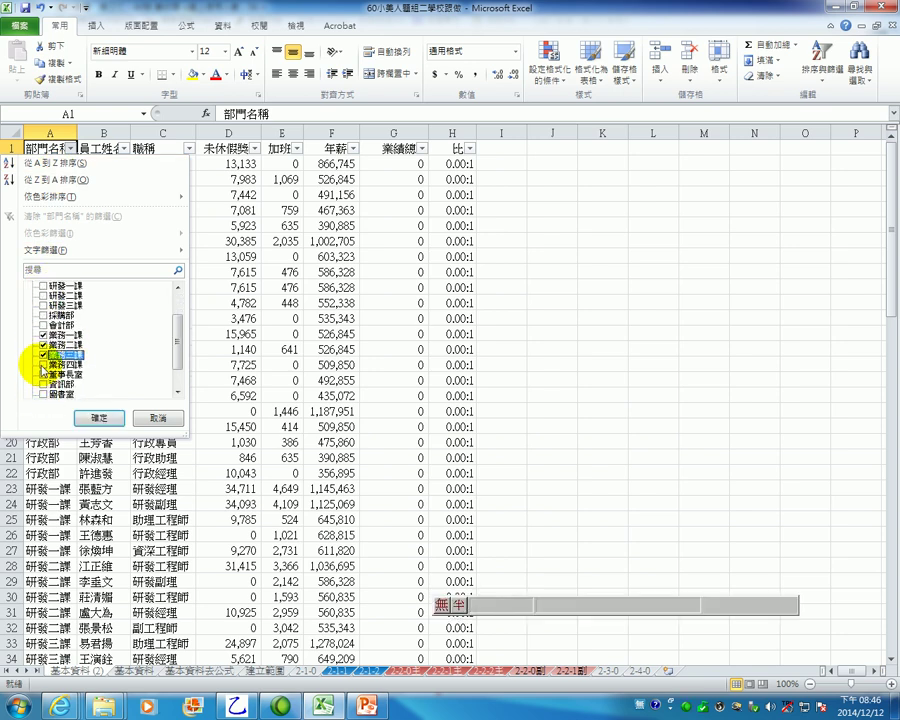
click(44, 364)
click(104, 418)
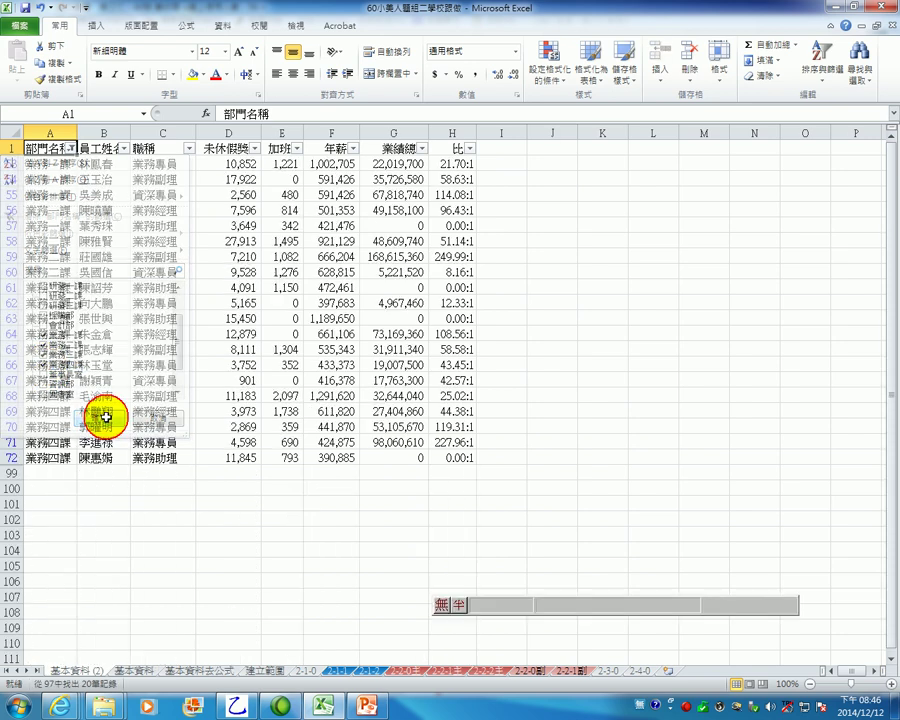
click(409, 291)
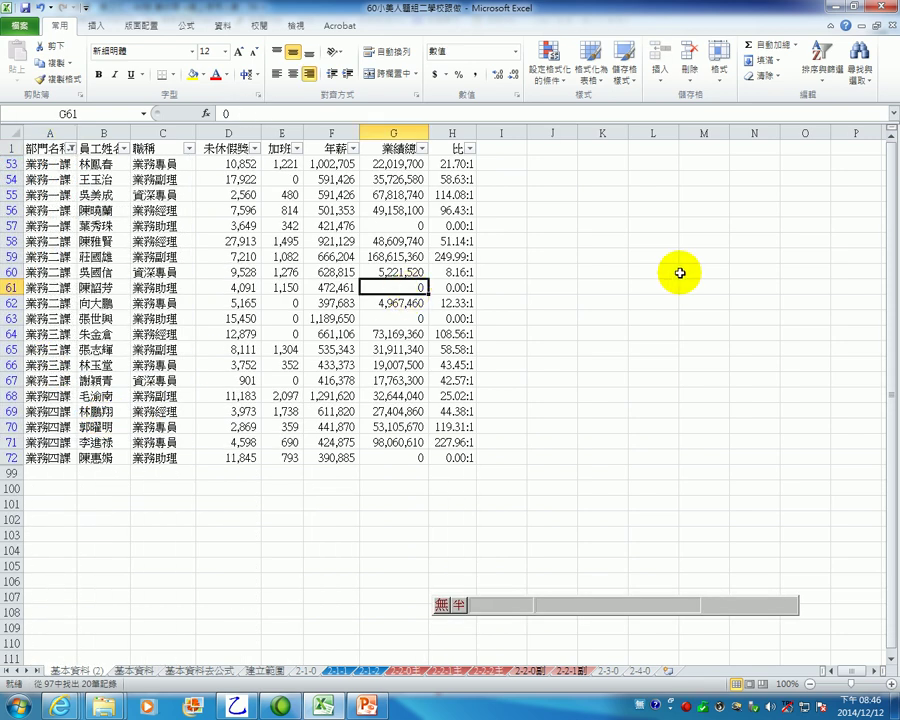
- Select the filtered sales-department table from its header row down to row 72, columns A to H, and copy it
click(466, 168)
click(653, 441)
drag(458, 458, 12, 62)
right_click(340, 279)
click(380, 302)
- Add a new worksheet, name it 2-3-1, and place it between the 2-3-0 and 2-4-0 sheets
click(666, 670)
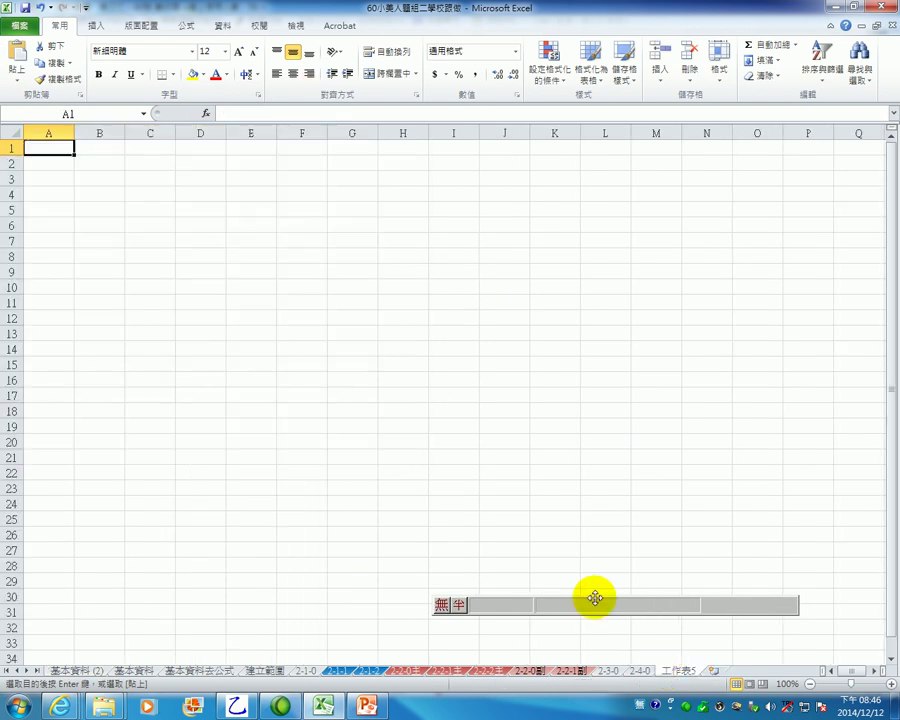
double_click(679, 670)
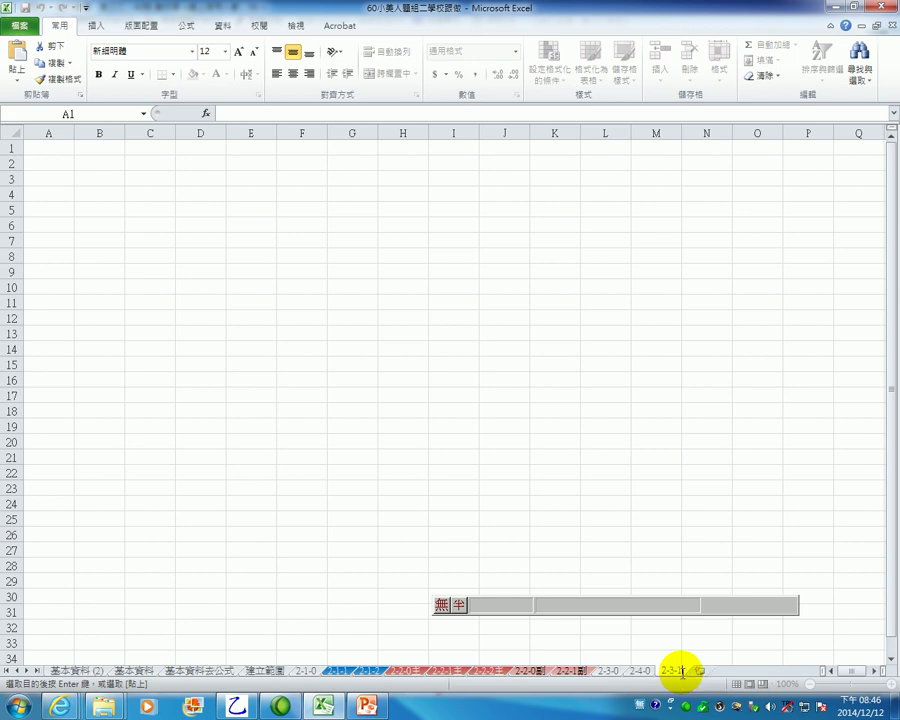
text(2-3-1)
click(678, 656)
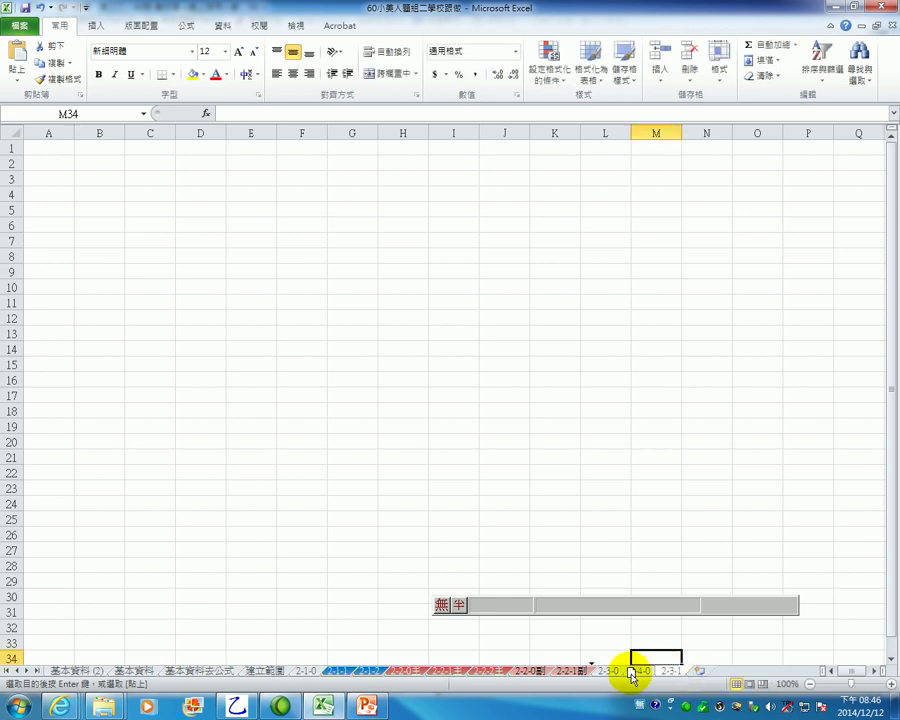
drag(634, 678, 635, 676)
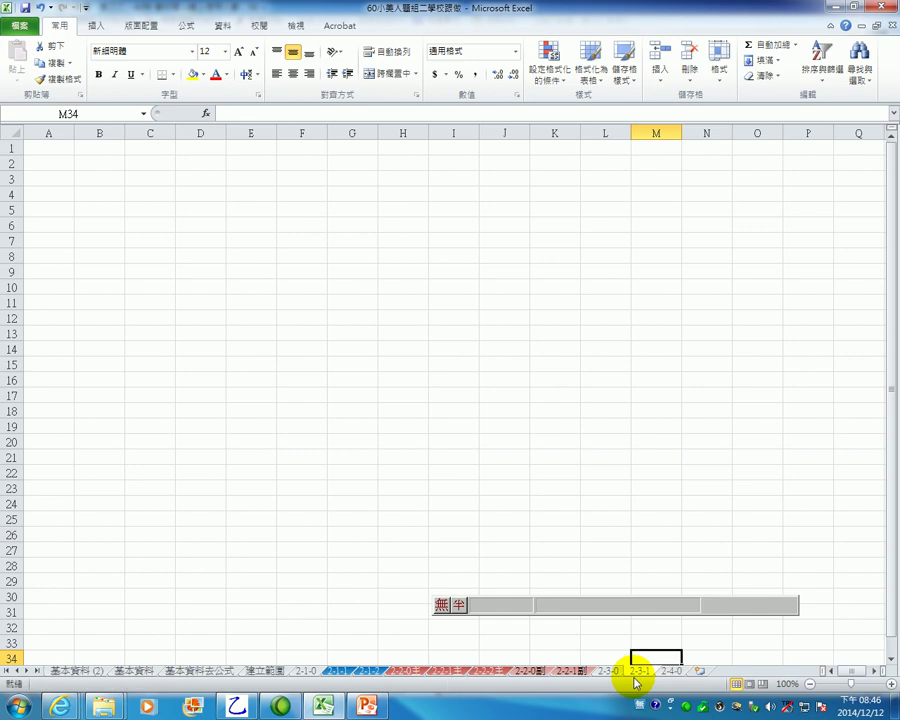
right_click(53, 151)
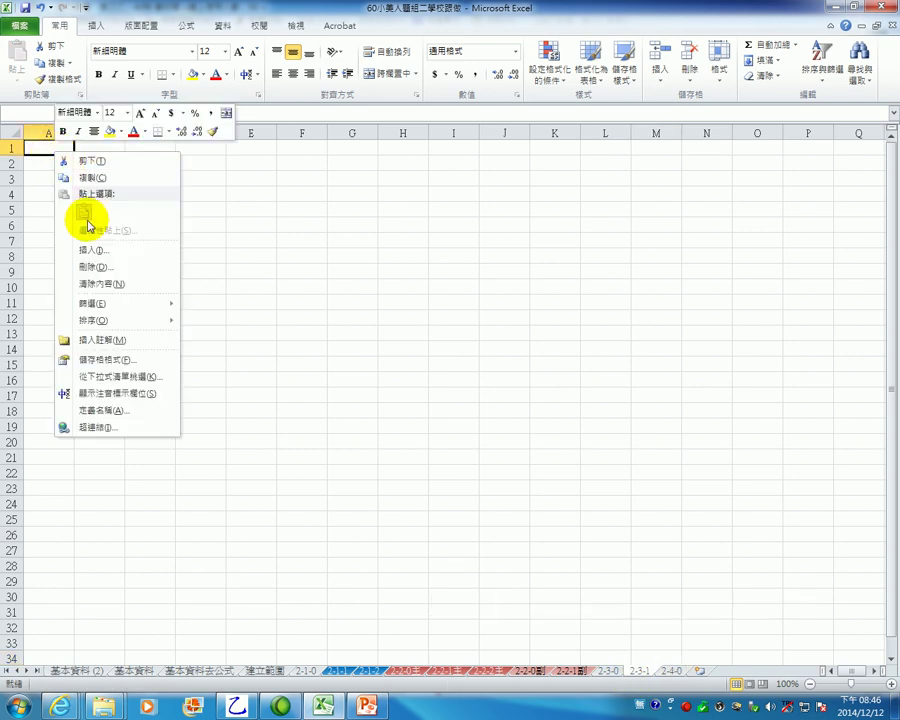
click(621, 676)
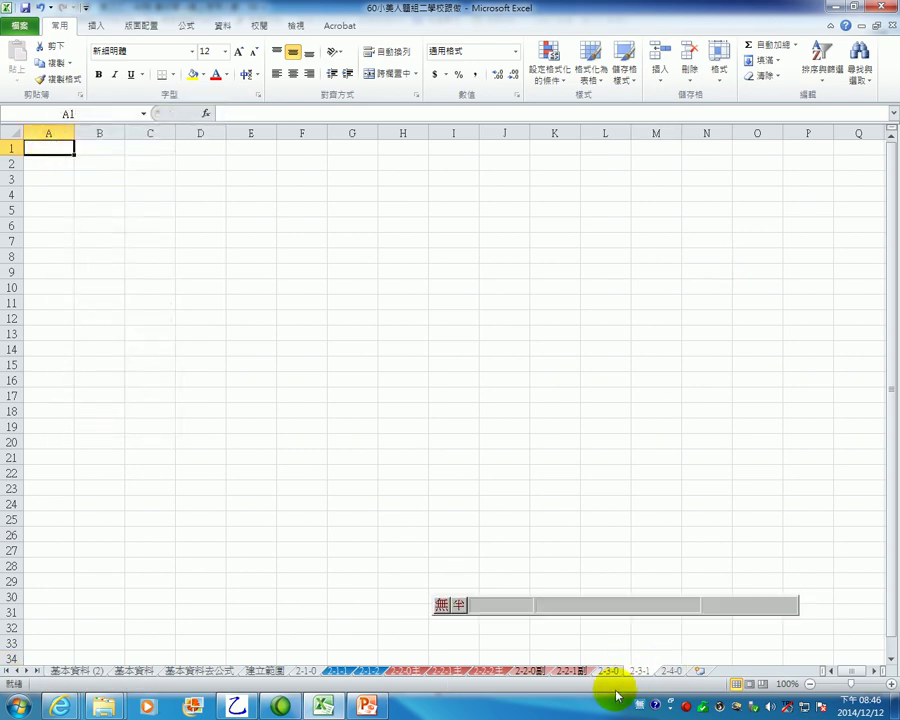
click(615, 676)
scroll(575, 618, up, 6)
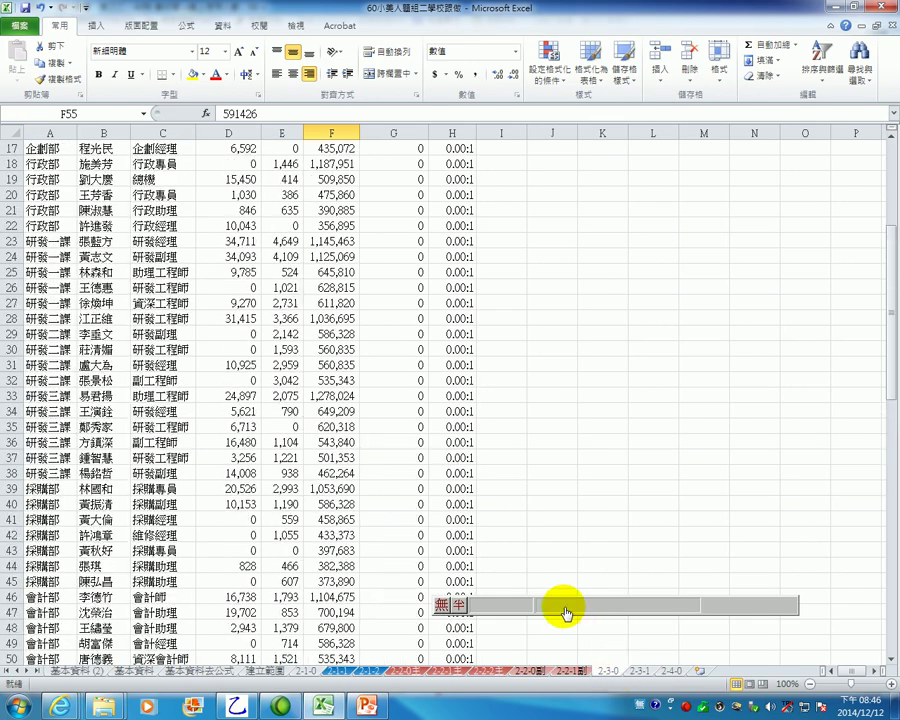
click(640, 673)
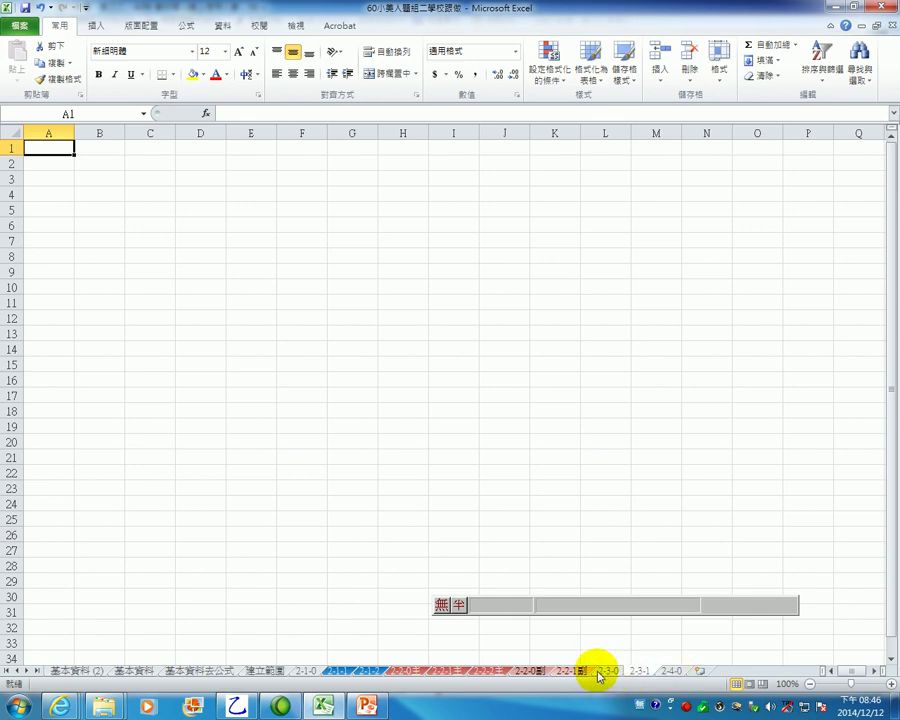
- Copy the filtered table from the 基本資料 (2) sheet again and open the 2-3-1 sheet
click(77, 671)
right_click(141, 330)
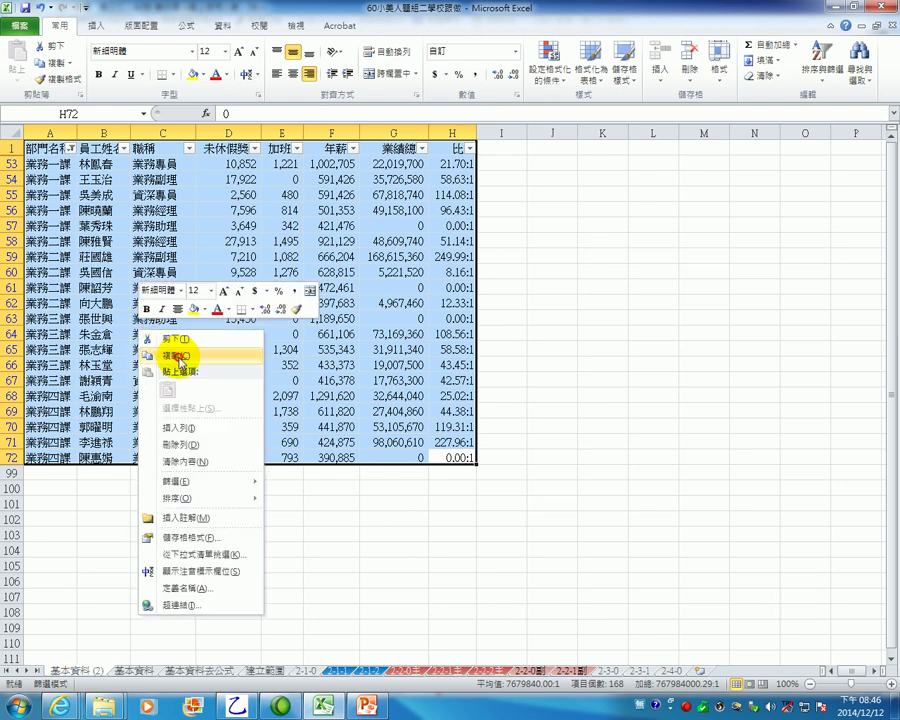
click(168, 355)
click(640, 670)
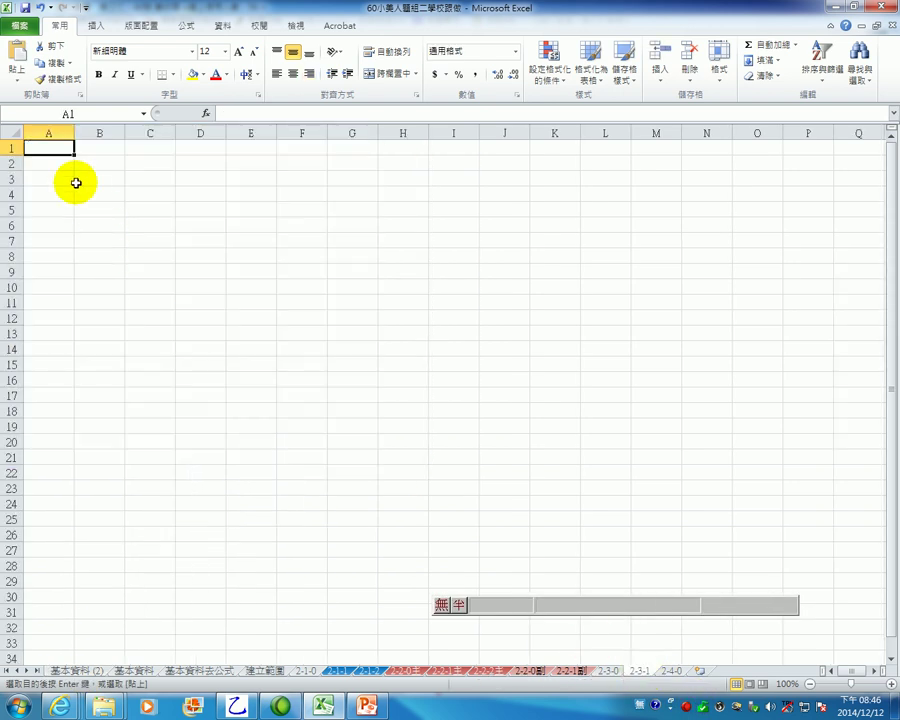
right_click(52, 148)
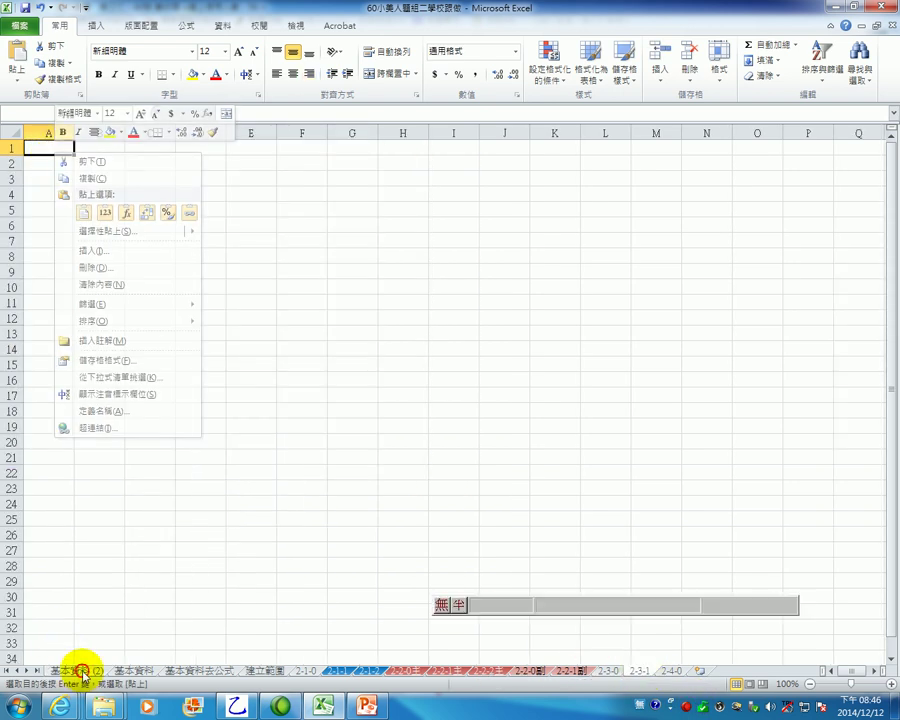
click(74, 668)
click(62, 672)
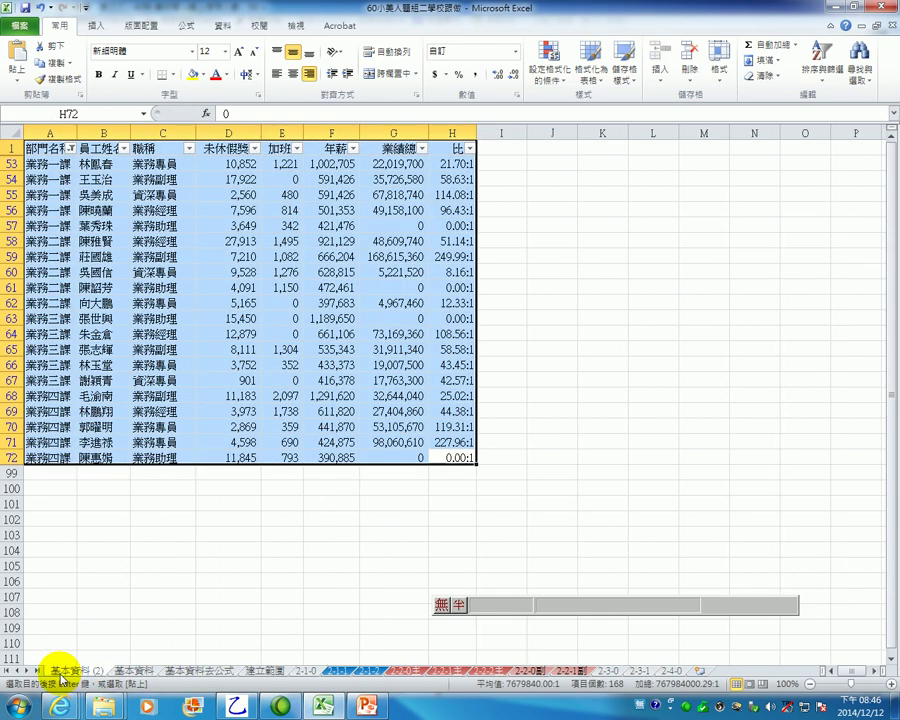
click(633, 670)
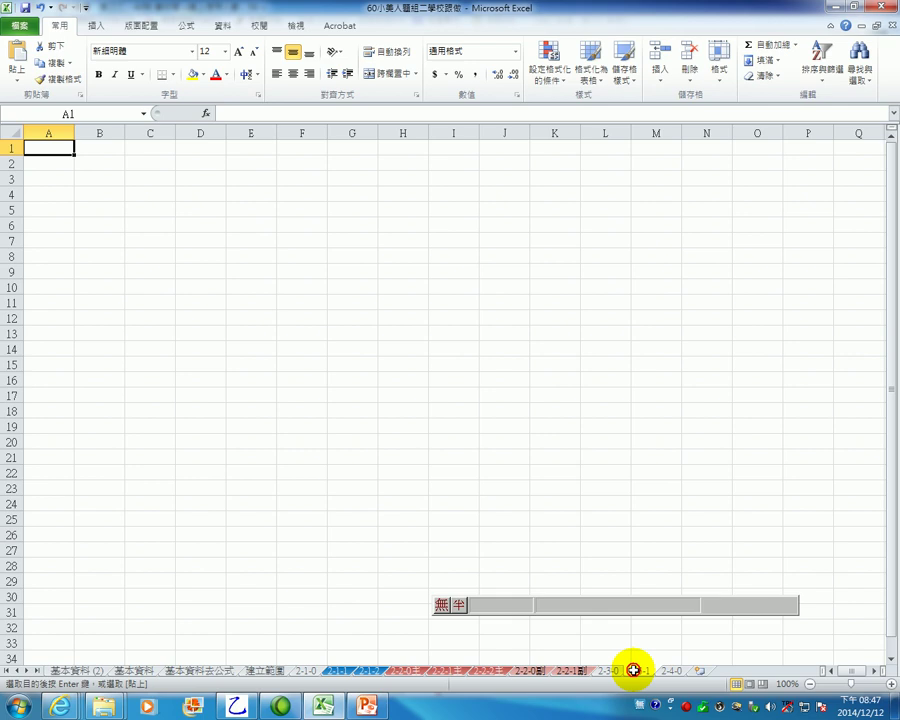
- Paste the copied table at A3 of the 2-3-1 sheet as 值與數字格式
right_click(43, 183)
click(78, 244)
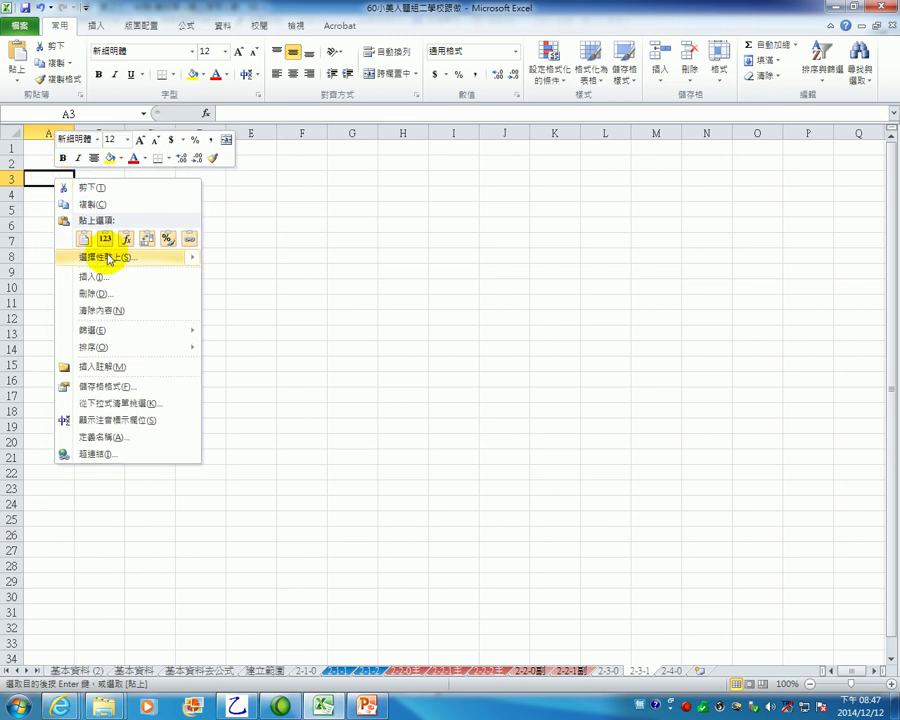
click(208, 267)
click(133, 227)
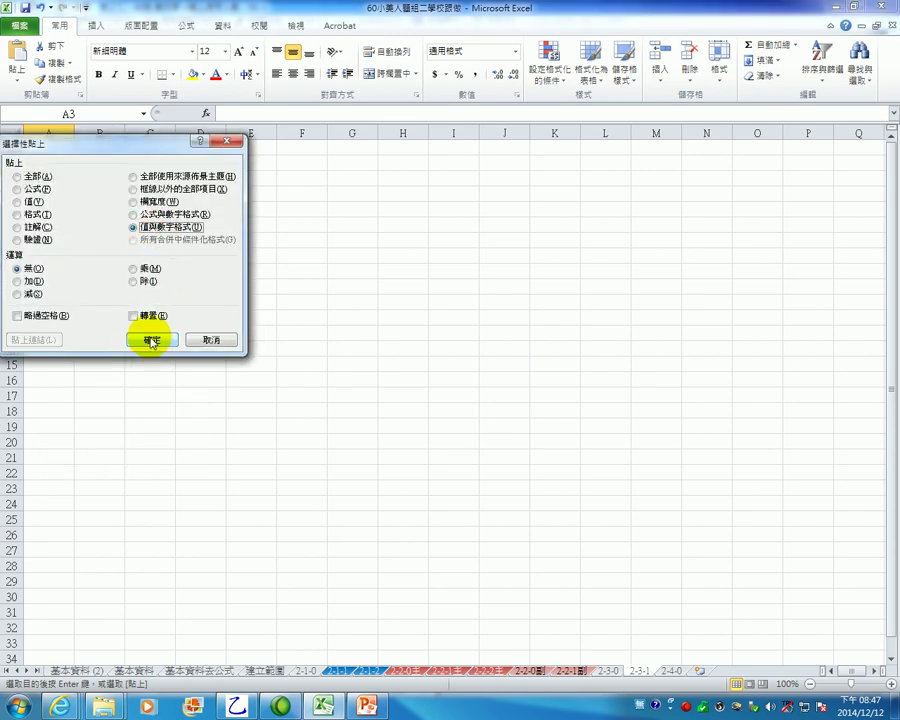
click(150, 341)
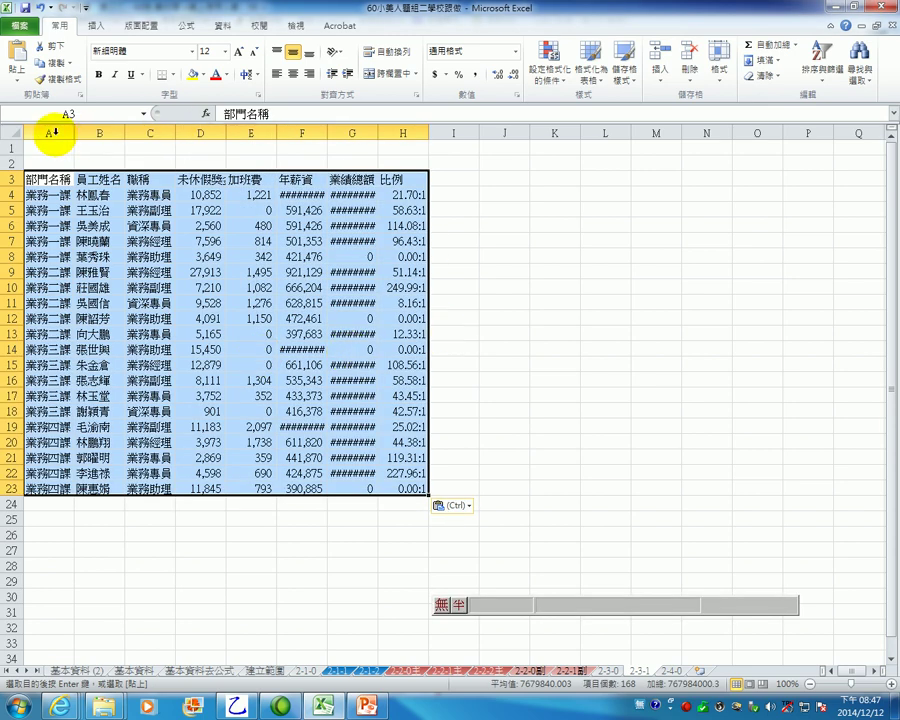
- Fit the widths of columns A to H to their contents and right-align columns D to H
drag(54, 134, 394, 143)
double_click(378, 132)
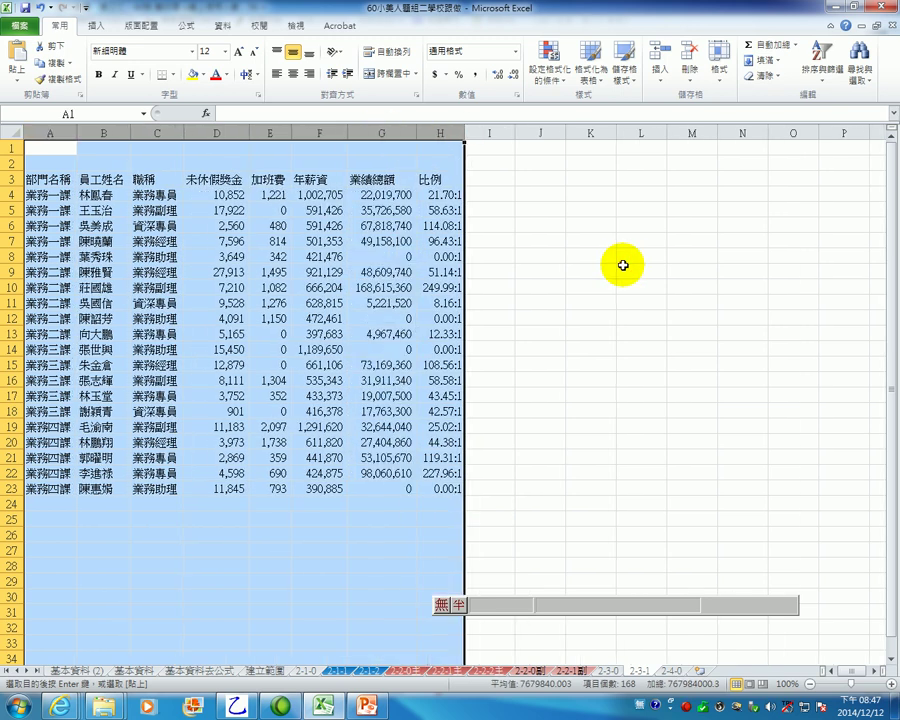
click(628, 268)
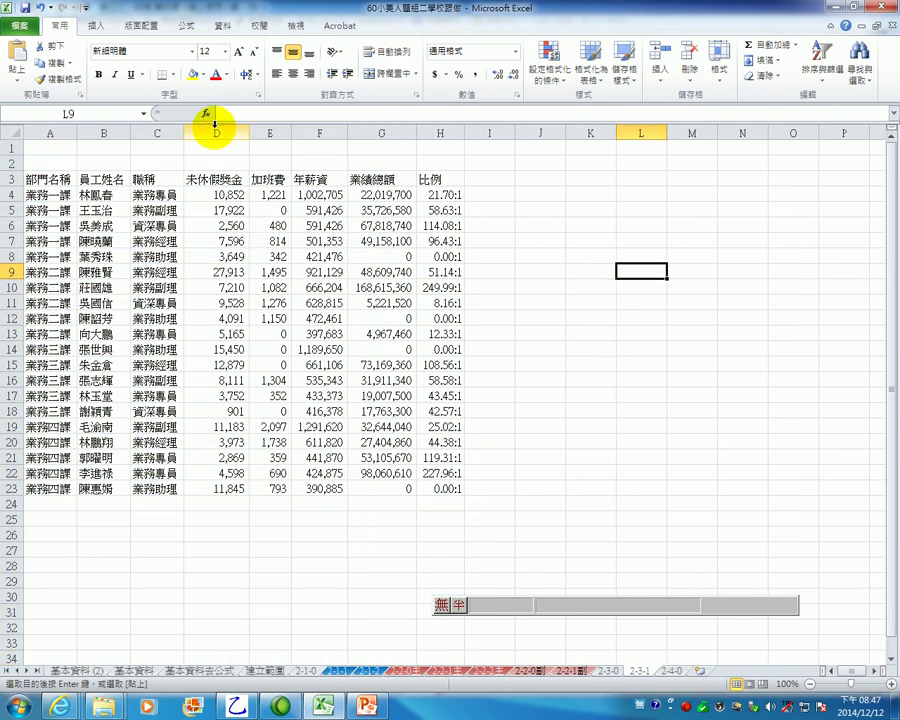
drag(212, 132, 427, 175)
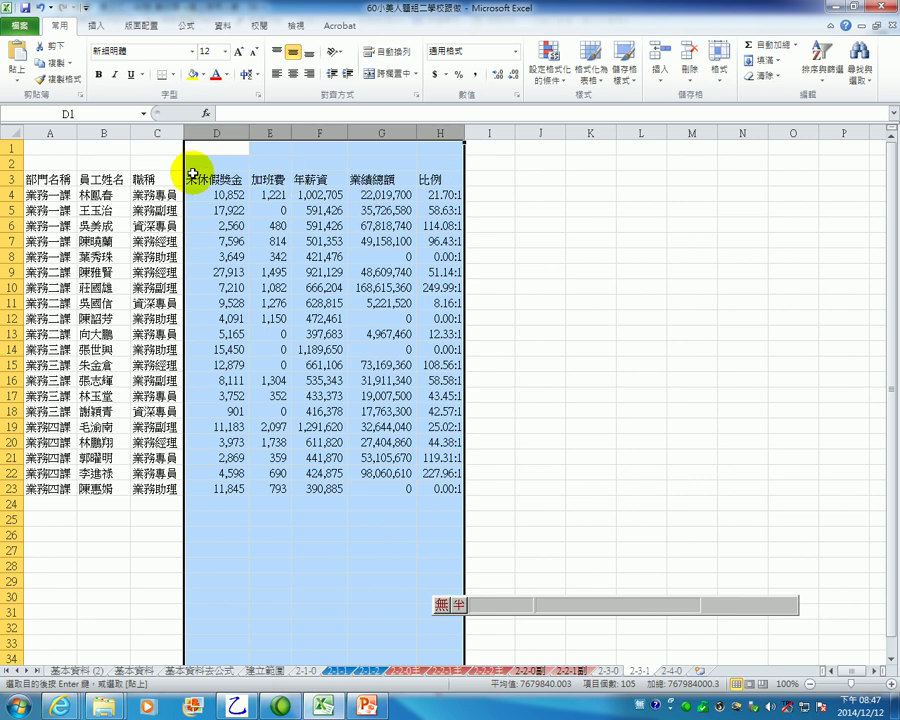
click(311, 75)
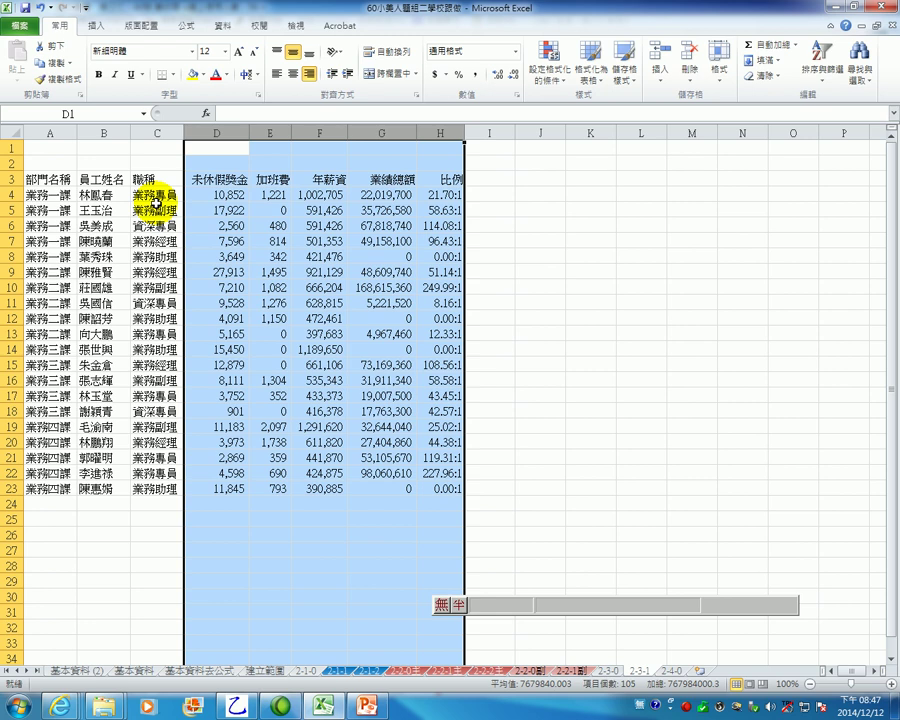
click(270, 256)
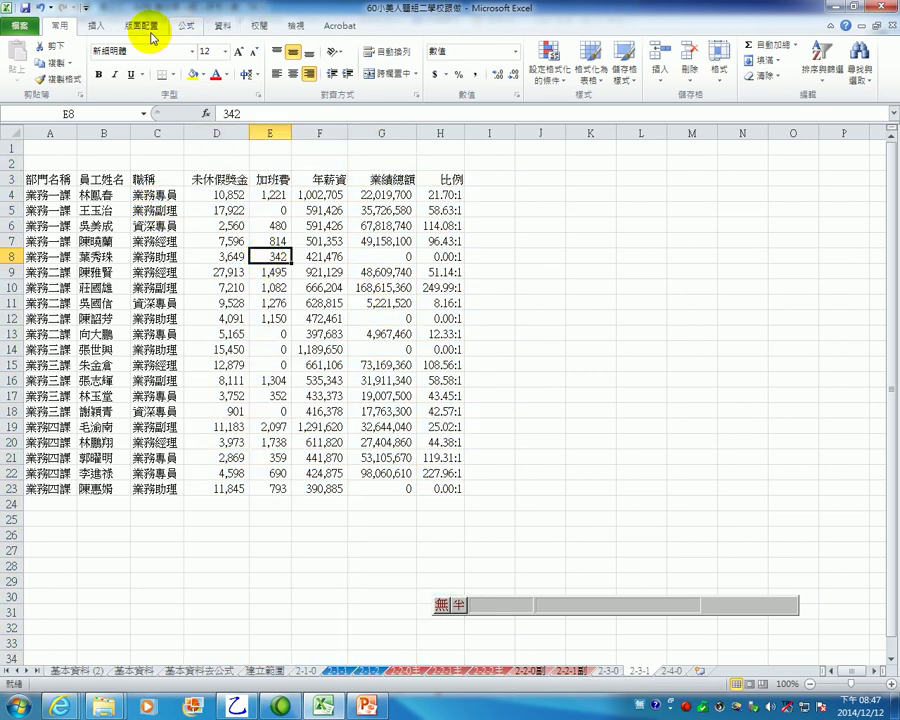
- Add 小計 grouped by 部門名稱 using 加總 for 未休假獎金, 加班費, 年薪資 and 業績總額, leaving out 比例
click(100, 25)
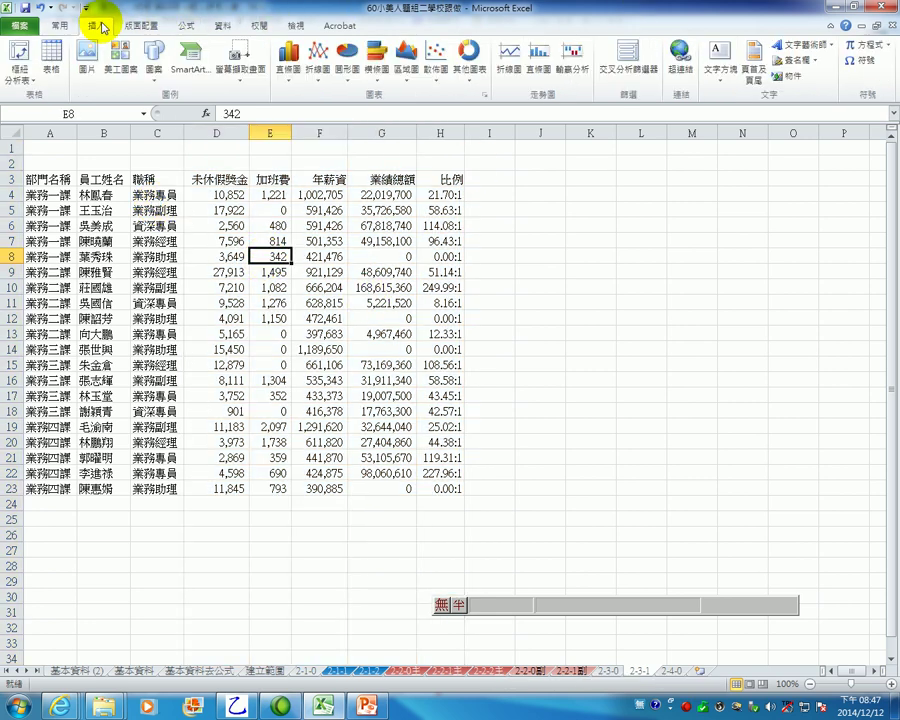
click(220, 25)
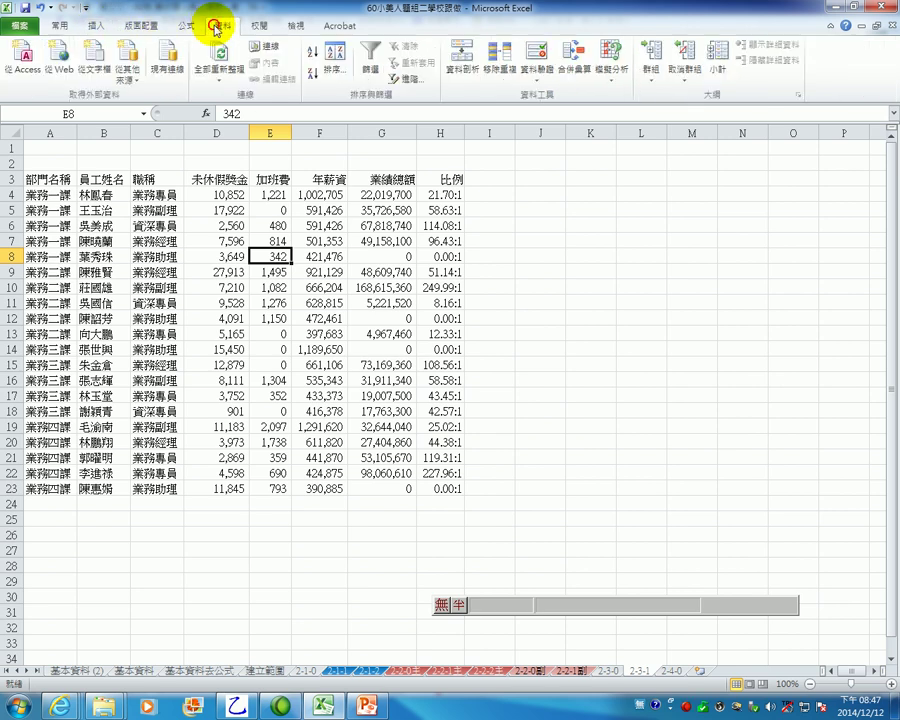
click(719, 74)
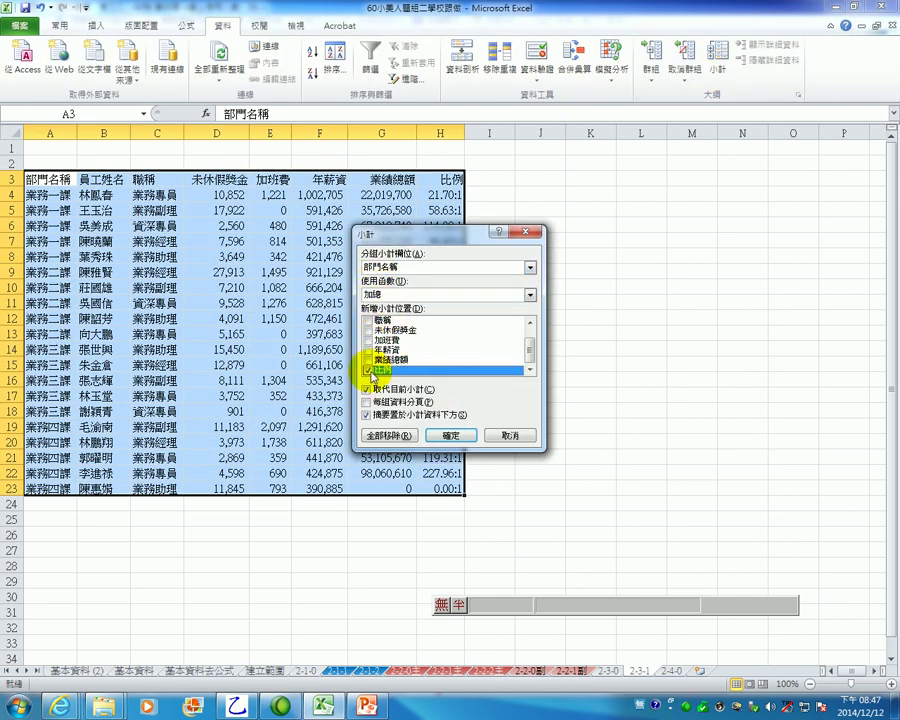
click(371, 371)
click(368, 330)
click(368, 340)
click(368, 350)
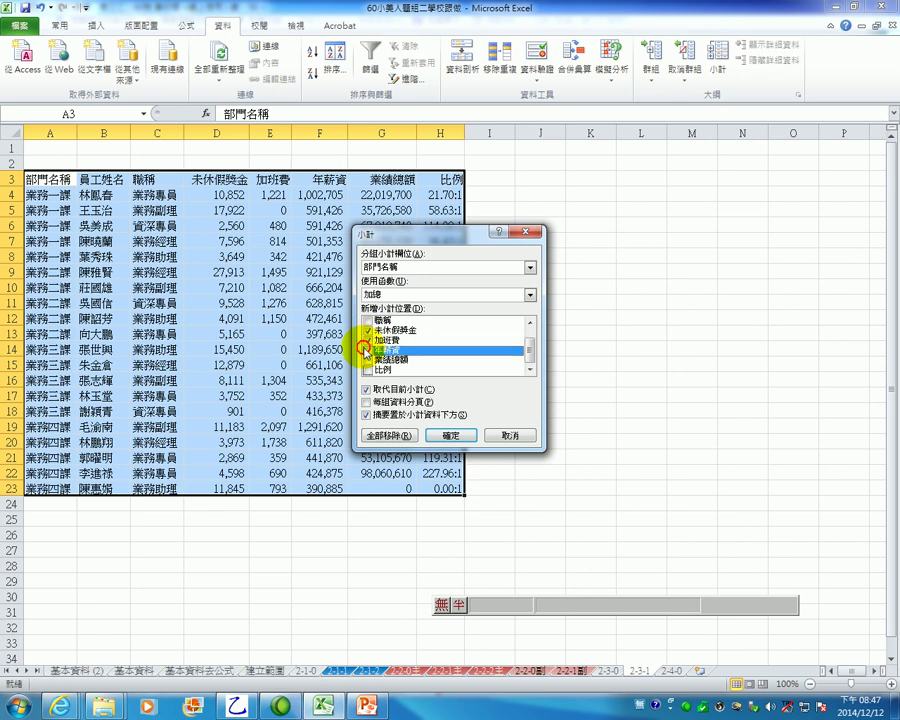
click(368, 360)
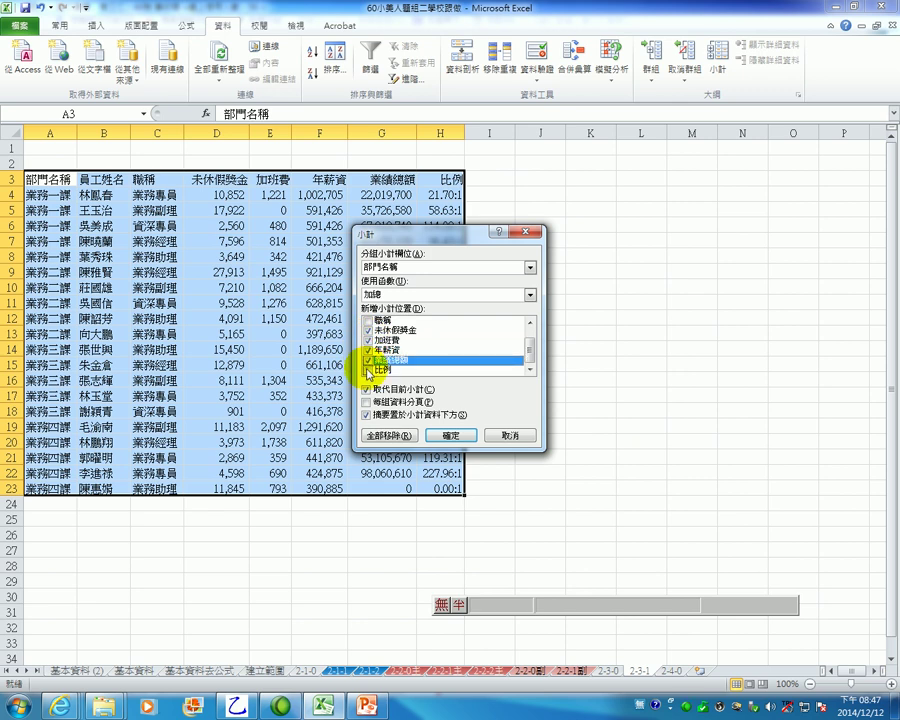
click(450, 436)
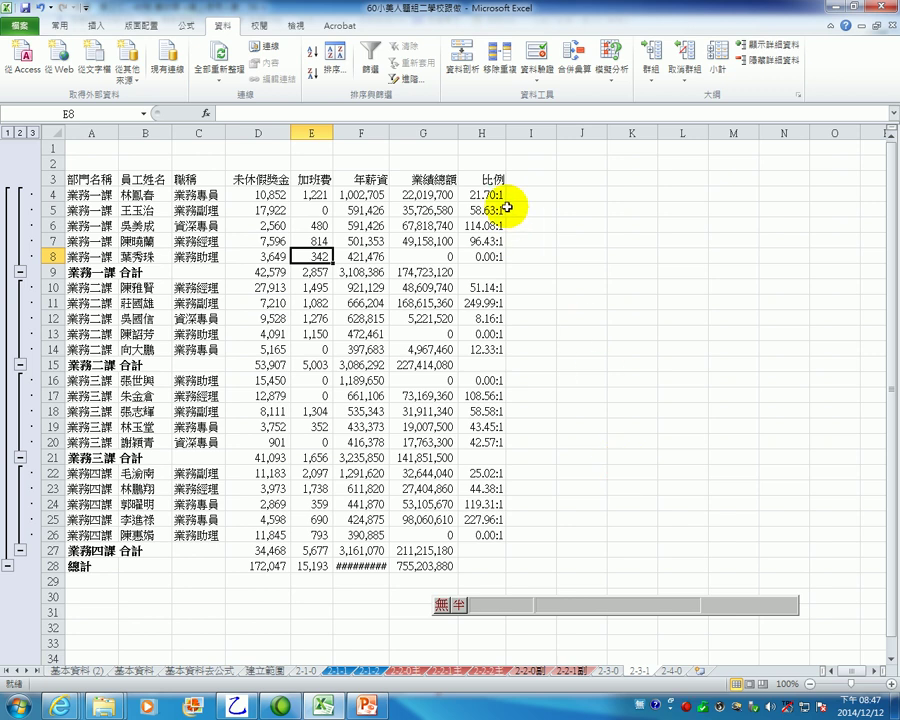
- Fit the widths of columns A to I to the subtotaled table's contents
drag(70, 133, 497, 144)
double_click(460, 132)
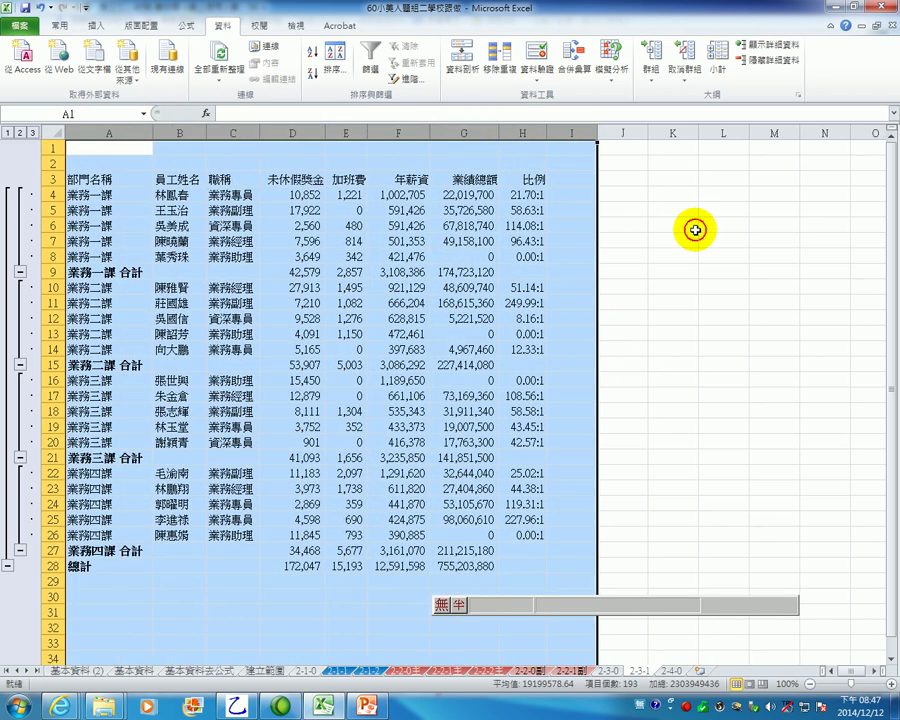
click(825, 271)
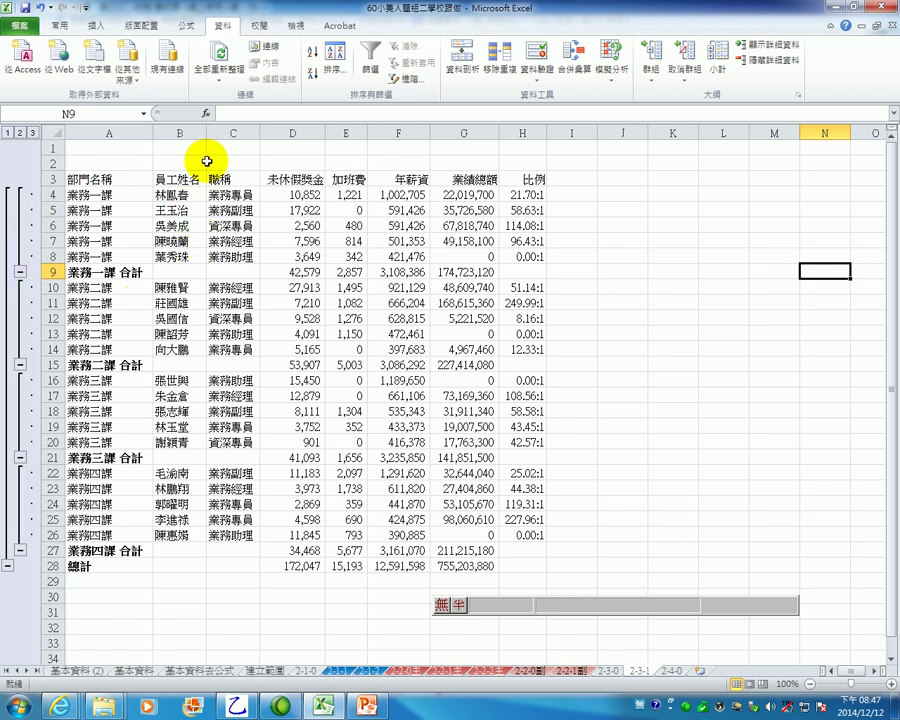
- Examine the 比例 values in H4:H26 and the custom number format code of H4
click(607, 548)
drag(530, 195, 527, 534)
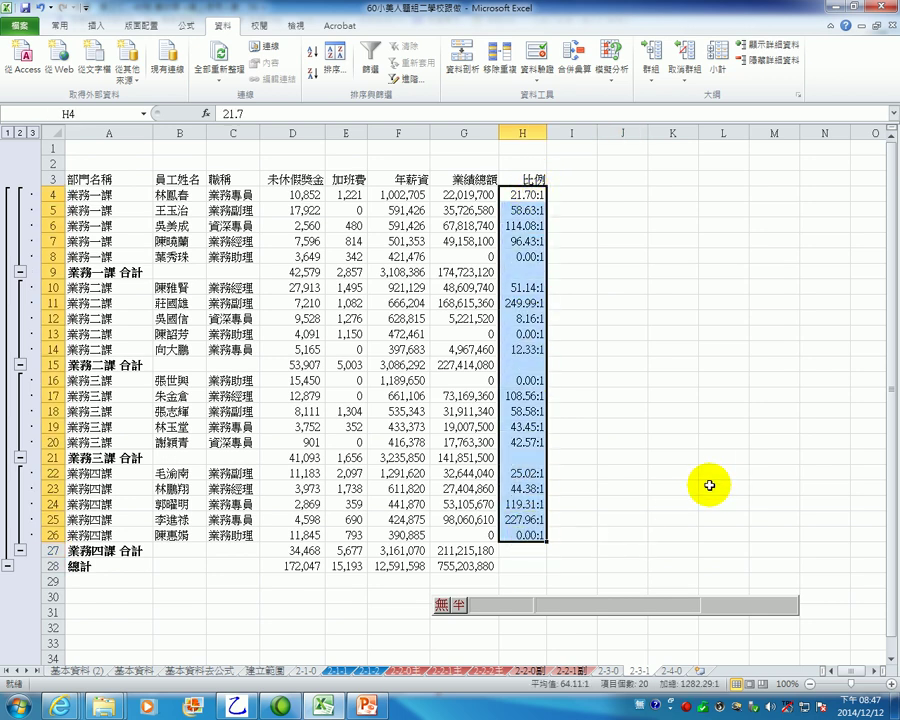
drag(530, 196, 532, 537)
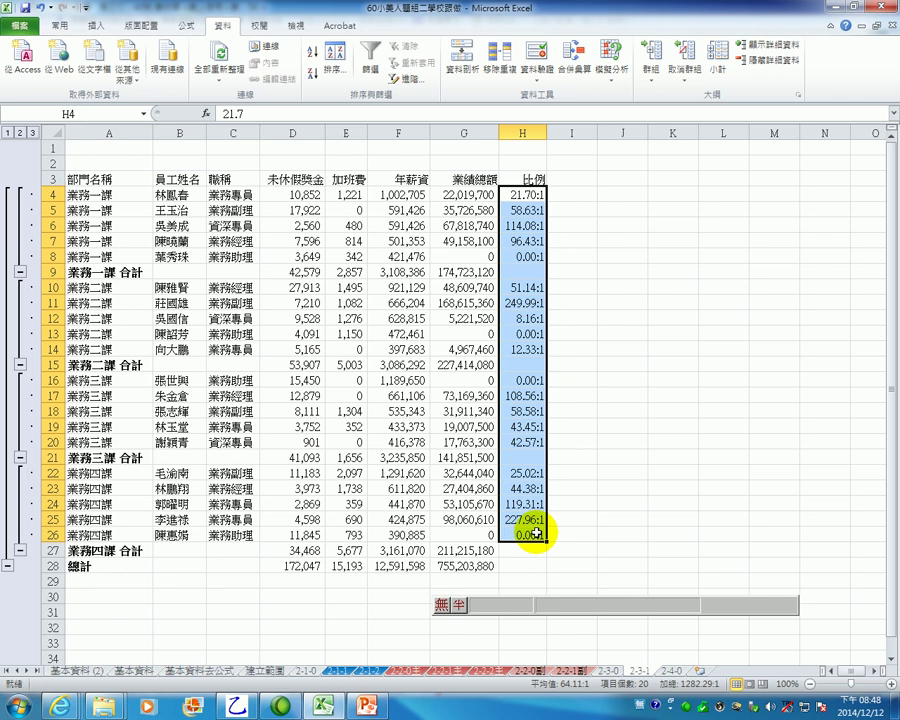
click(528, 195)
right_click(528, 195)
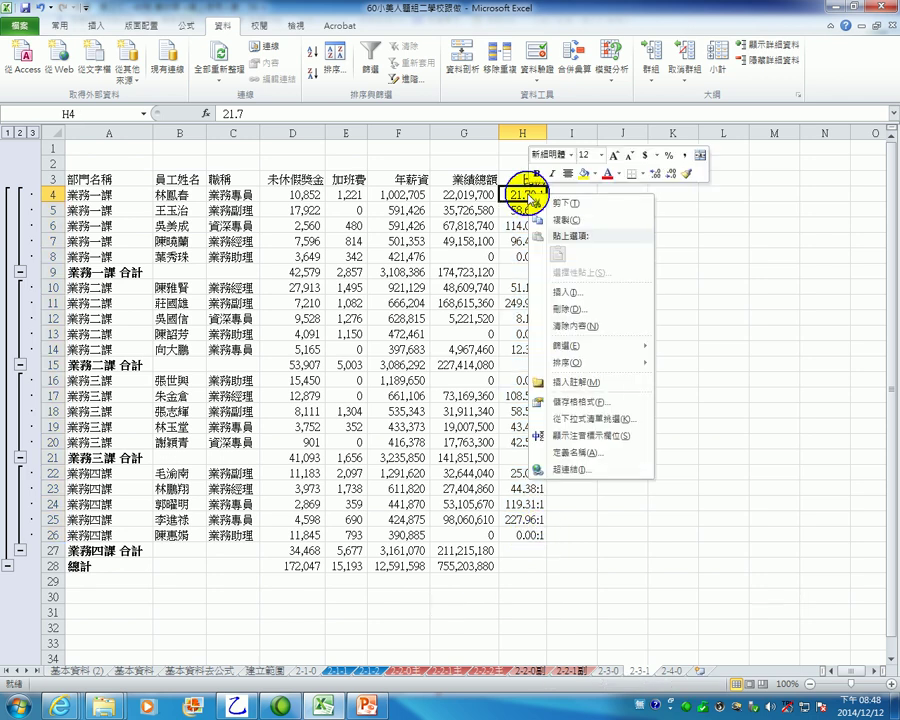
click(635, 401)
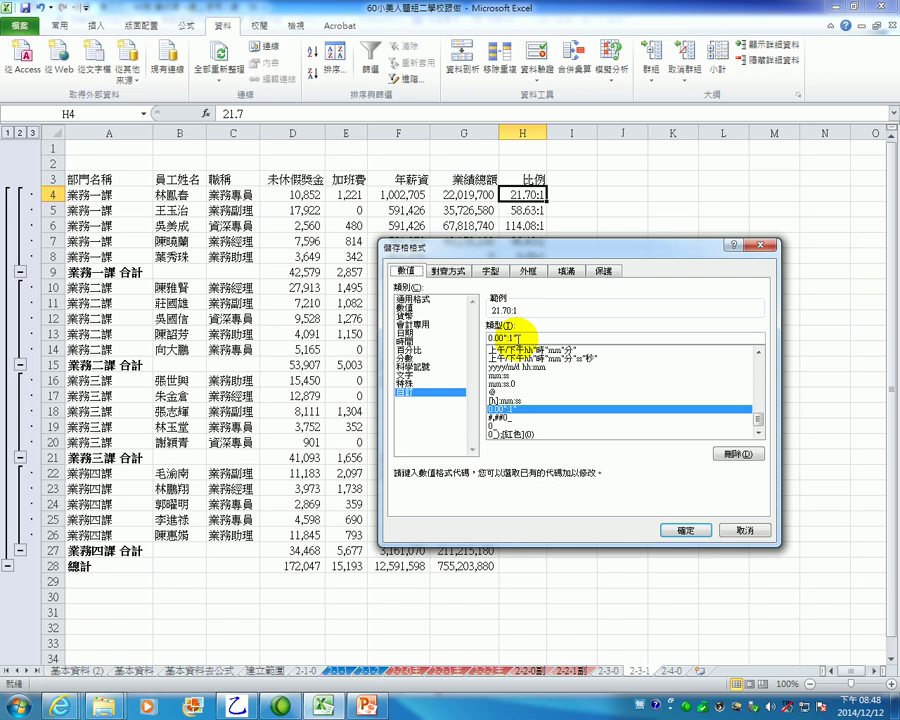
click(523, 337)
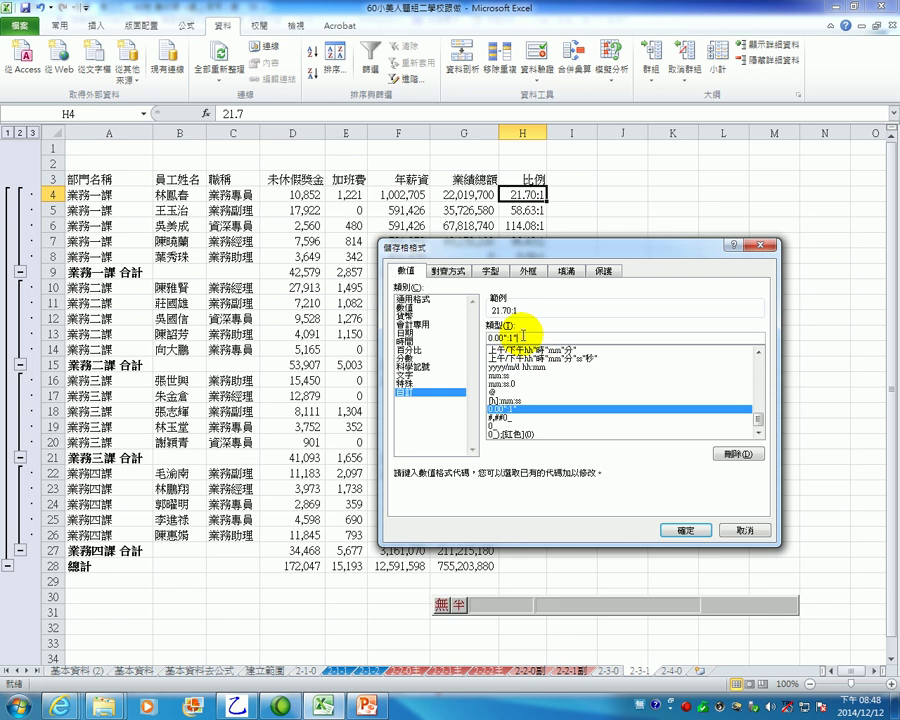
click(766, 245)
click(788, 379)
click(778, 412)
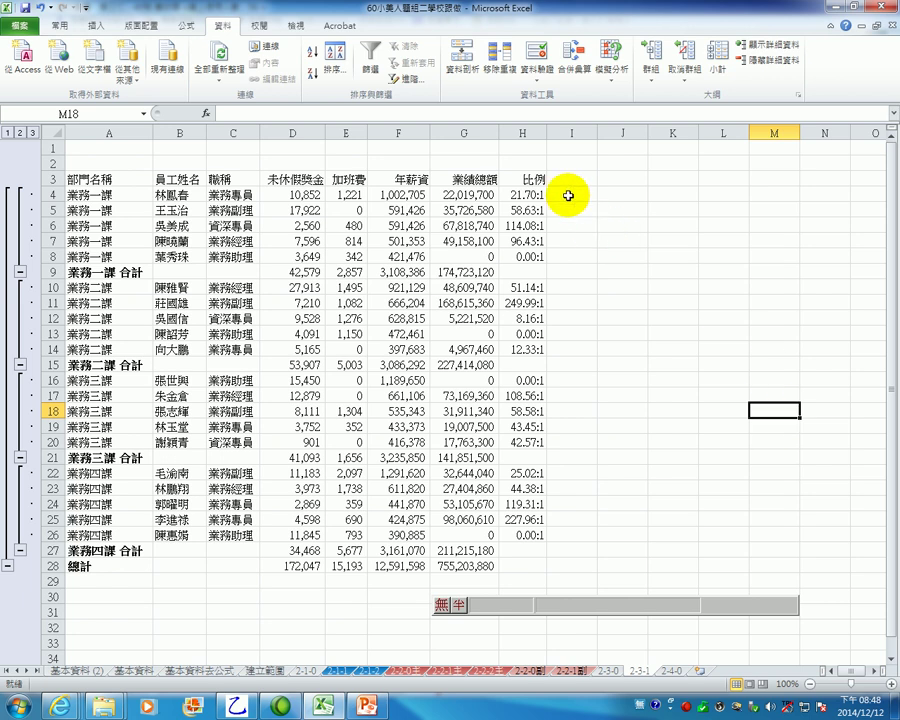
- Enter 21.70 in J4 and 58.63 in J5
click(624, 193)
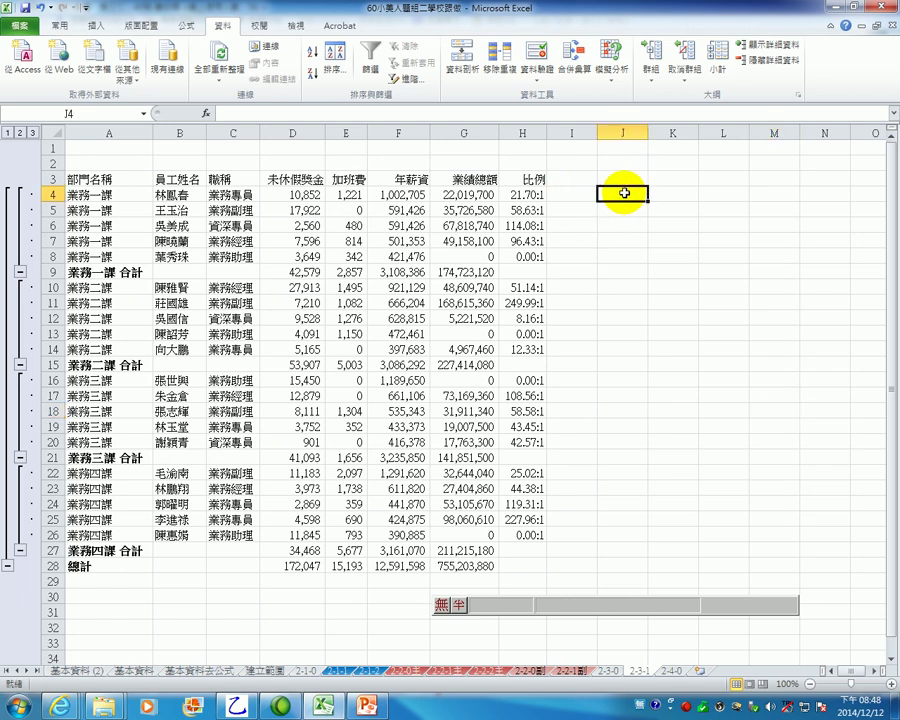
text(21)
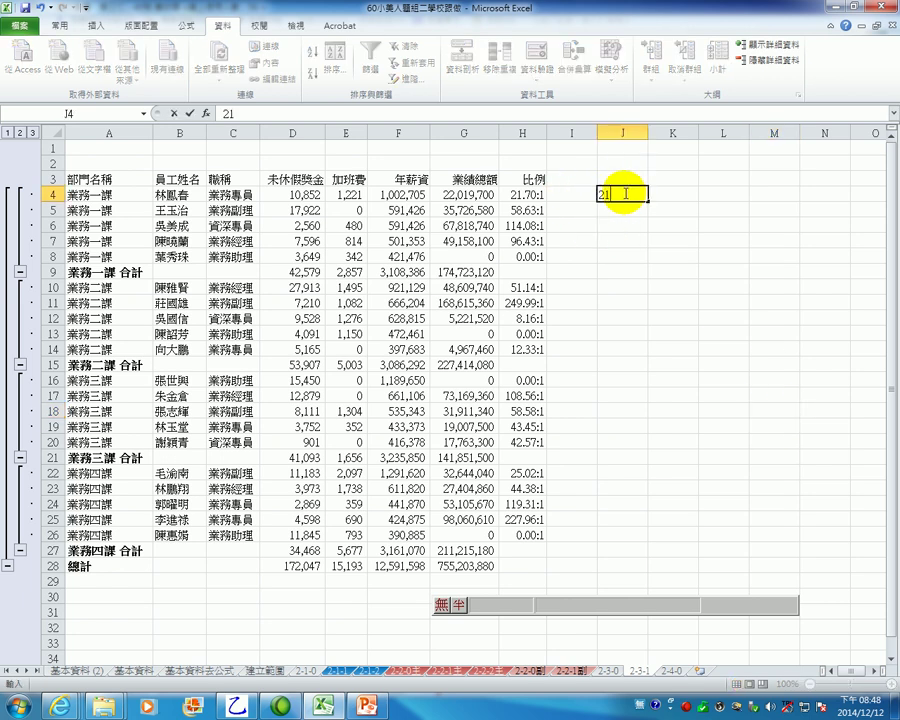
text(.70)
key(Return)
text(58.63)
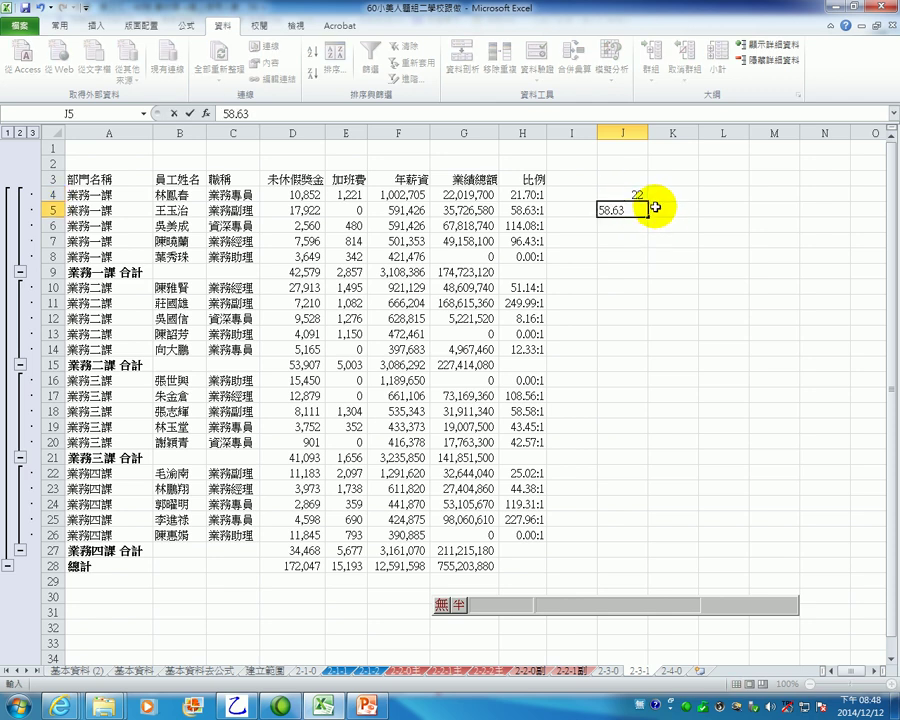
- Enter :1 in K4 and fill it down to K6
click(660, 195)
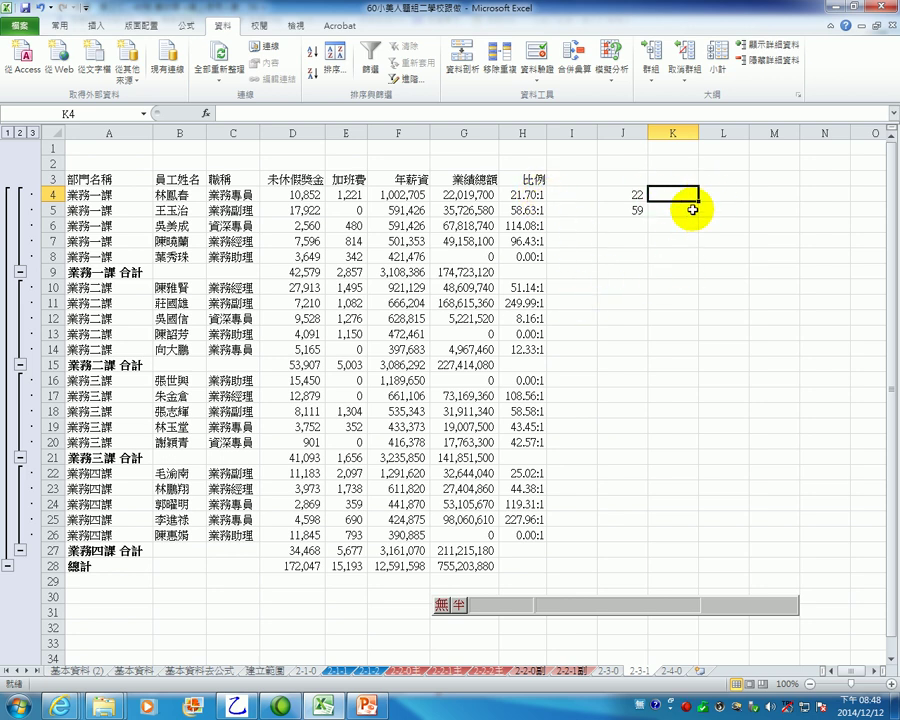
text(:)
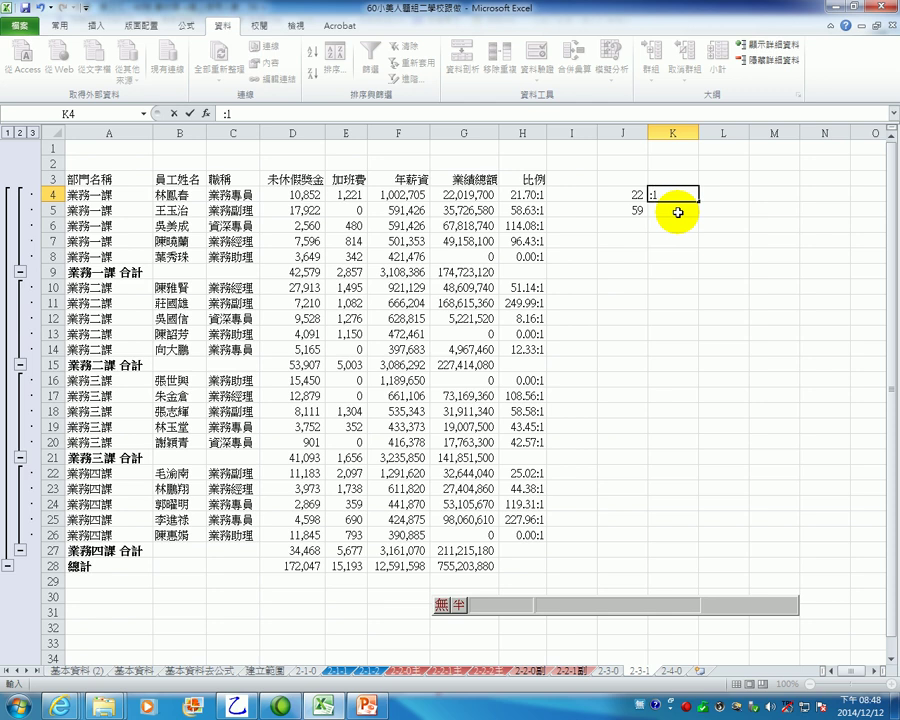
text(1)
key(Return)
click(680, 198)
drag(698, 203, 695, 232)
click(728, 272)
click(740, 376)
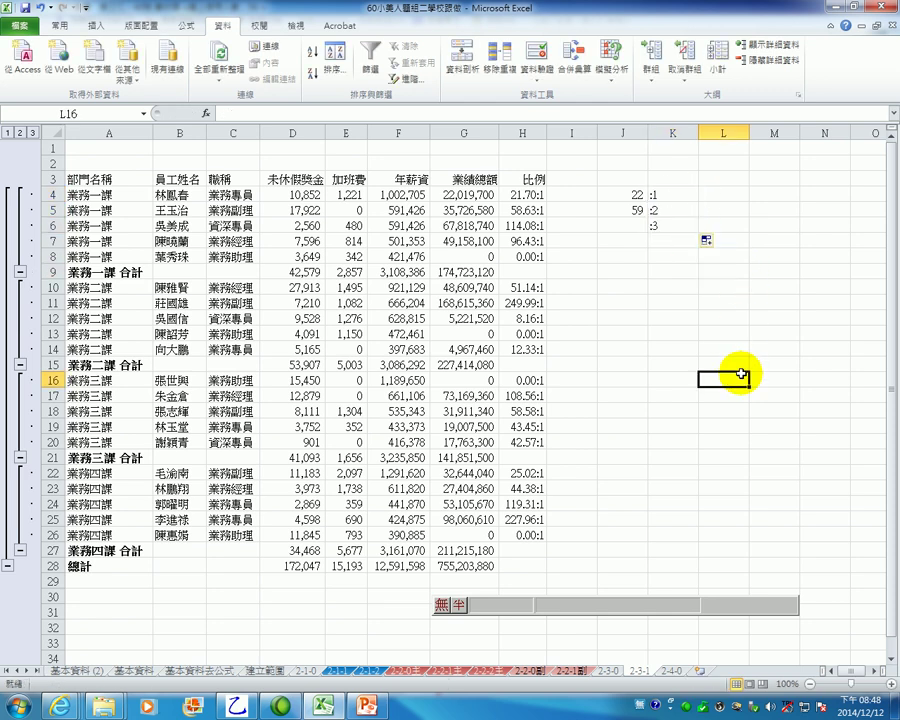
- Refill K4:K6 from K4 using 複製儲存格 so each cell repeats :1, and extend the fill to K13
click(671, 195)
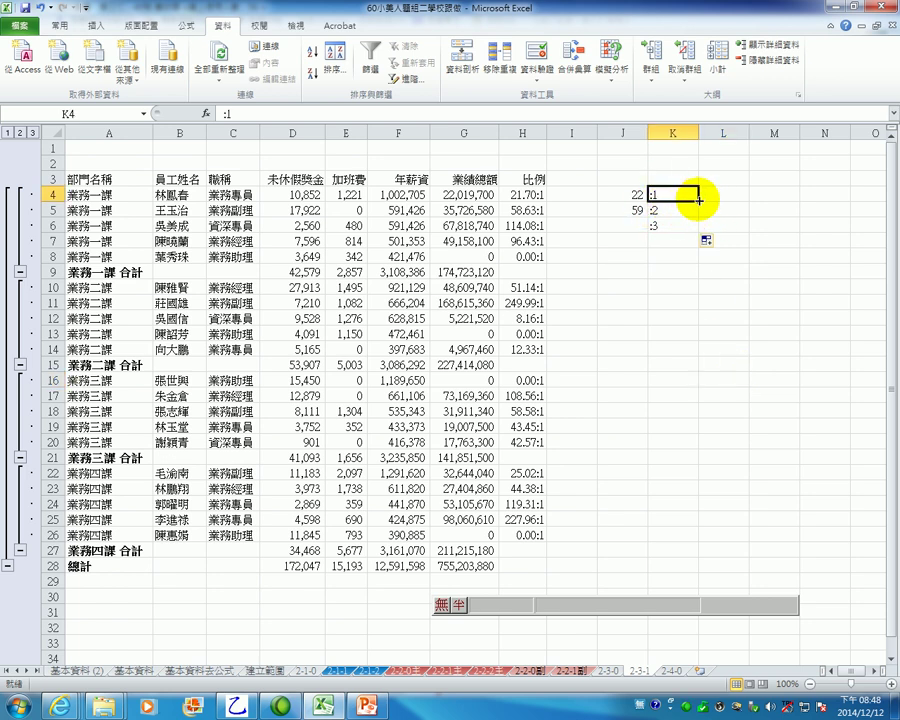
drag(698, 201, 697, 234)
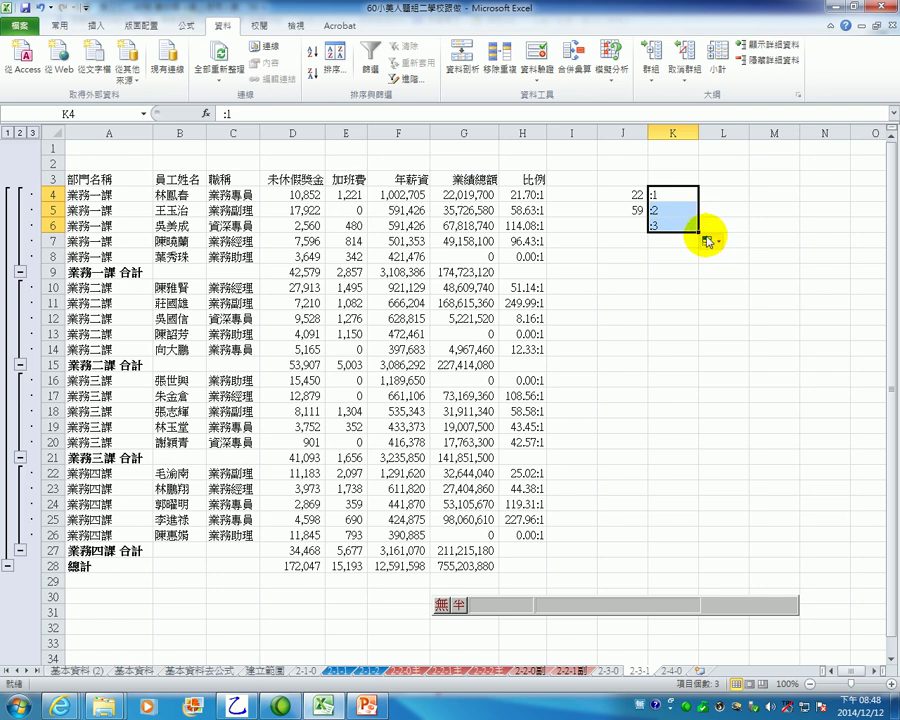
click(720, 245)
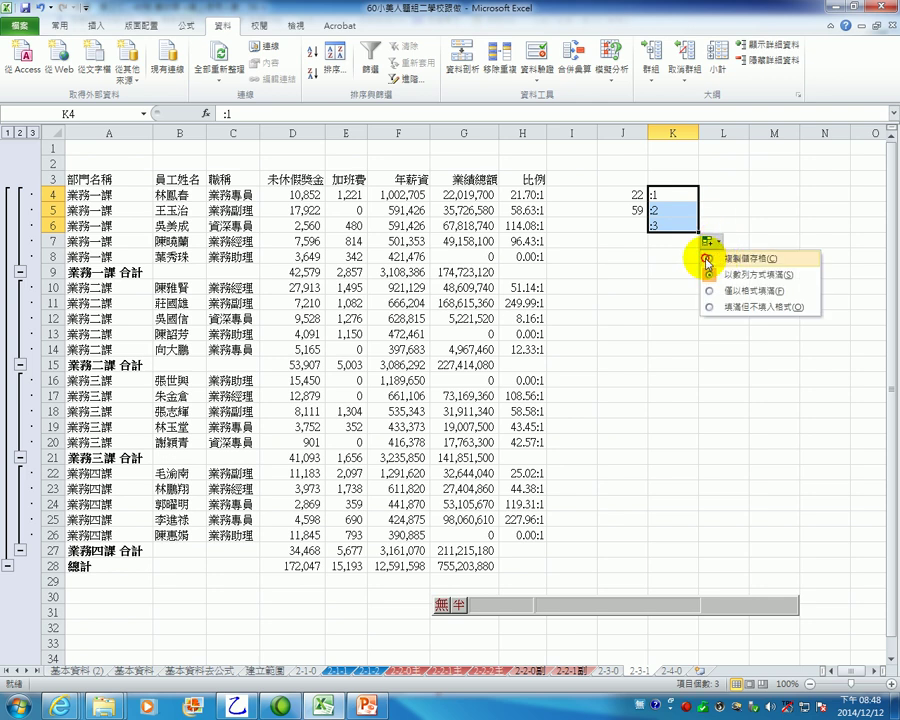
click(707, 259)
drag(698, 233, 684, 344)
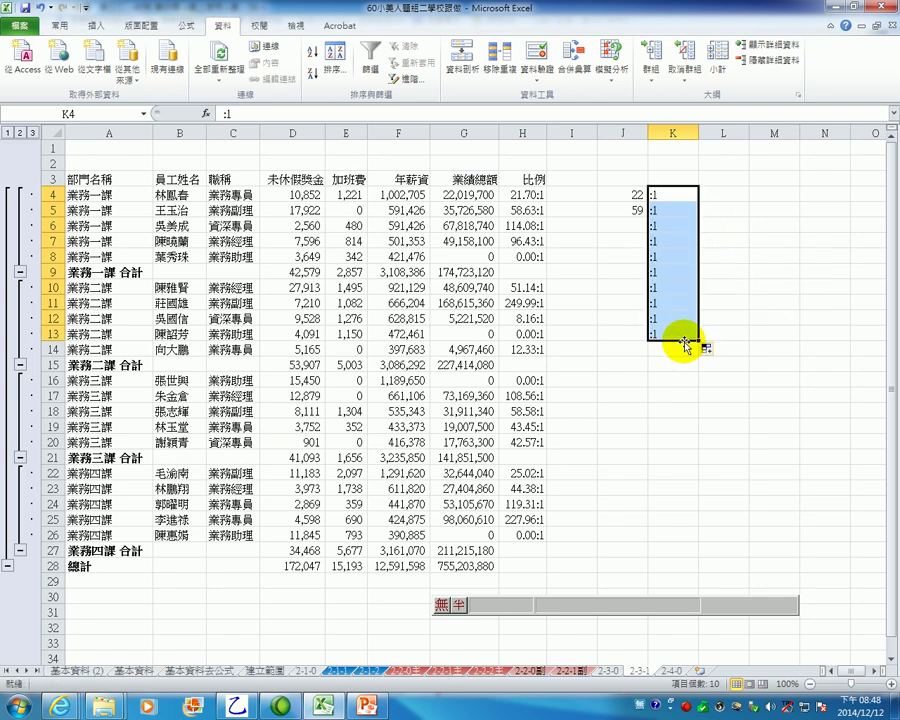
click(722, 271)
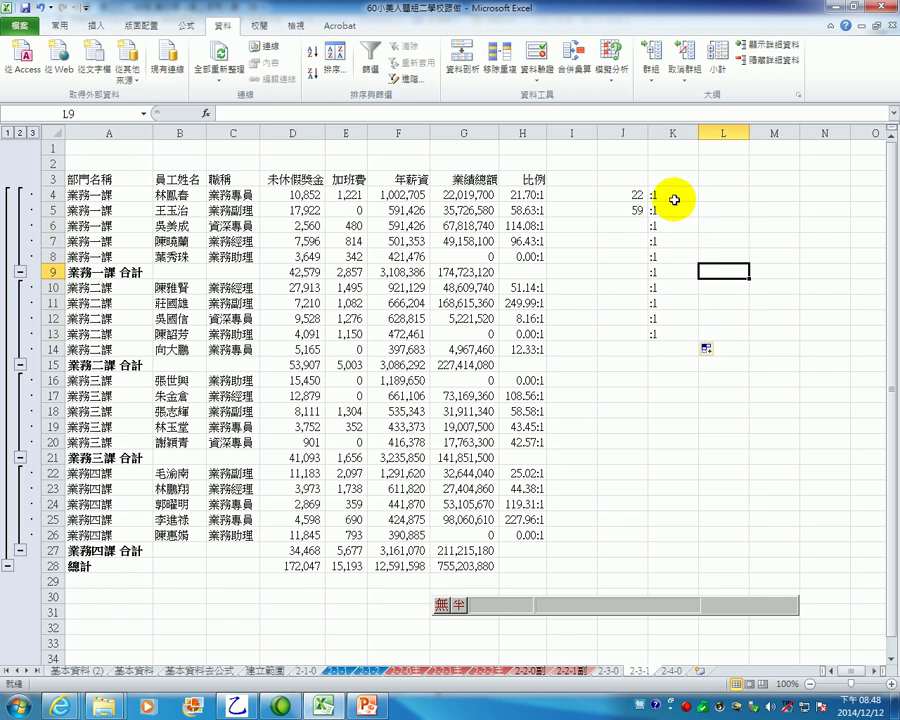
- Narrow column J slightly
drag(652, 134, 647, 134)
click(700, 329)
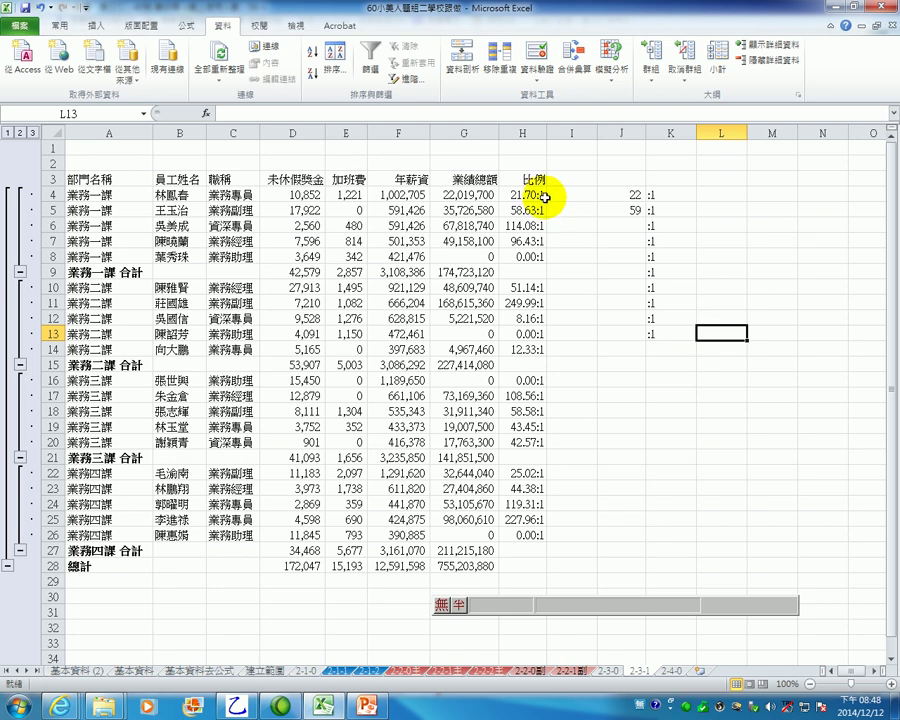
click(572, 178)
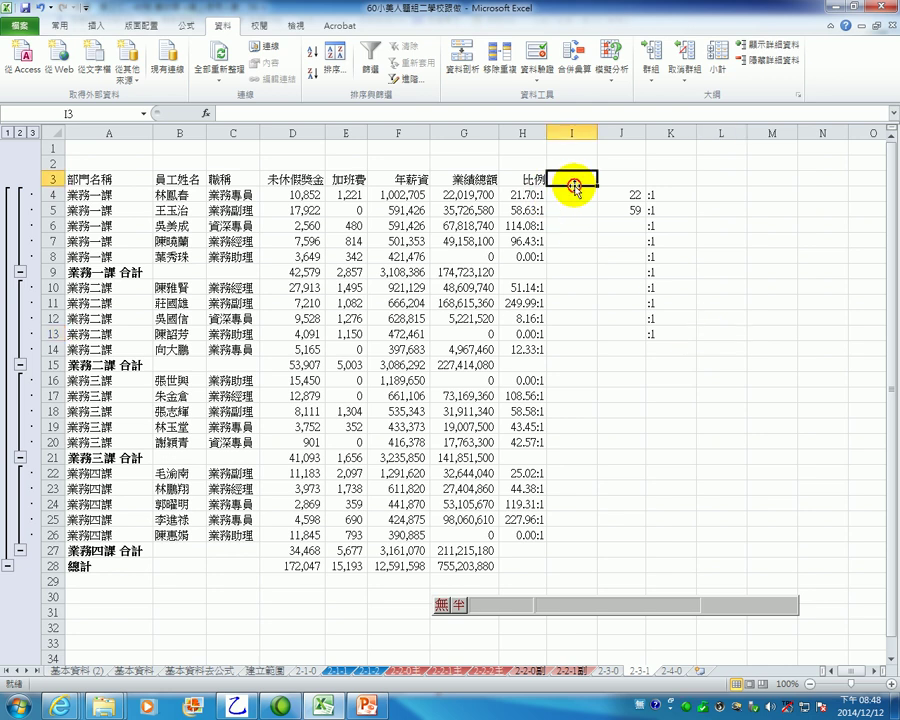
- Copy G3:H26, and in the 附件2-3 exam viewer mark the blank space beside the 比例 column of the sample report in red
drag(458, 179, 512, 537)
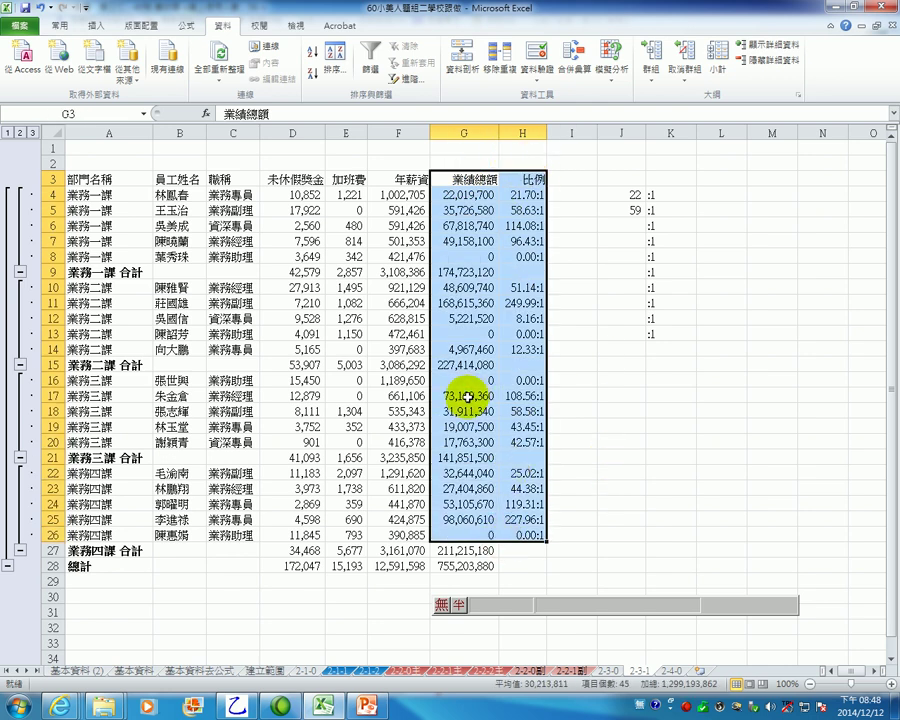
click(240, 706)
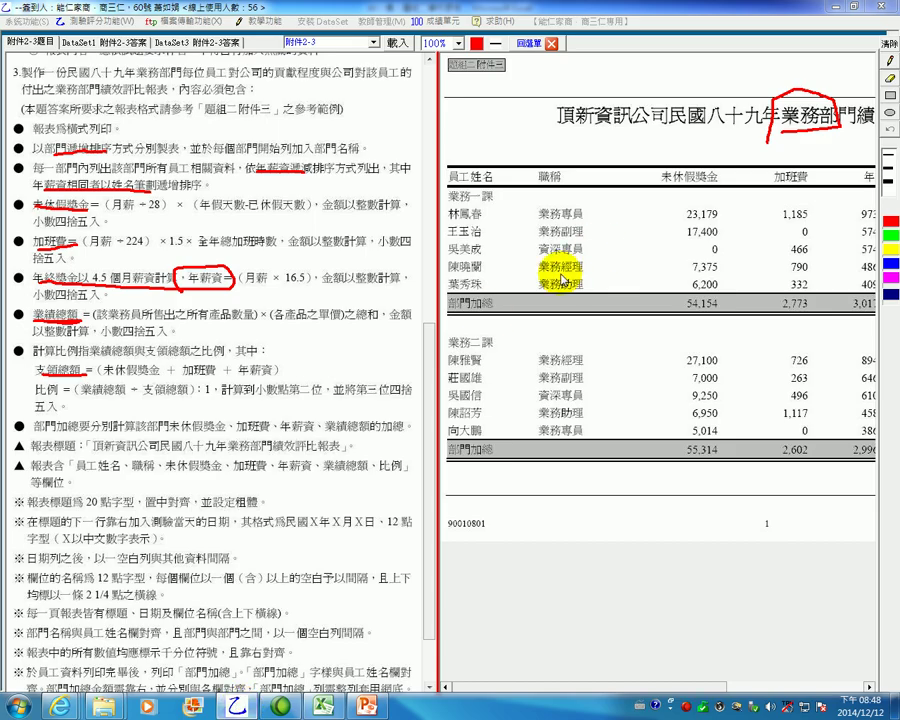
drag(437, 311, 128, 310)
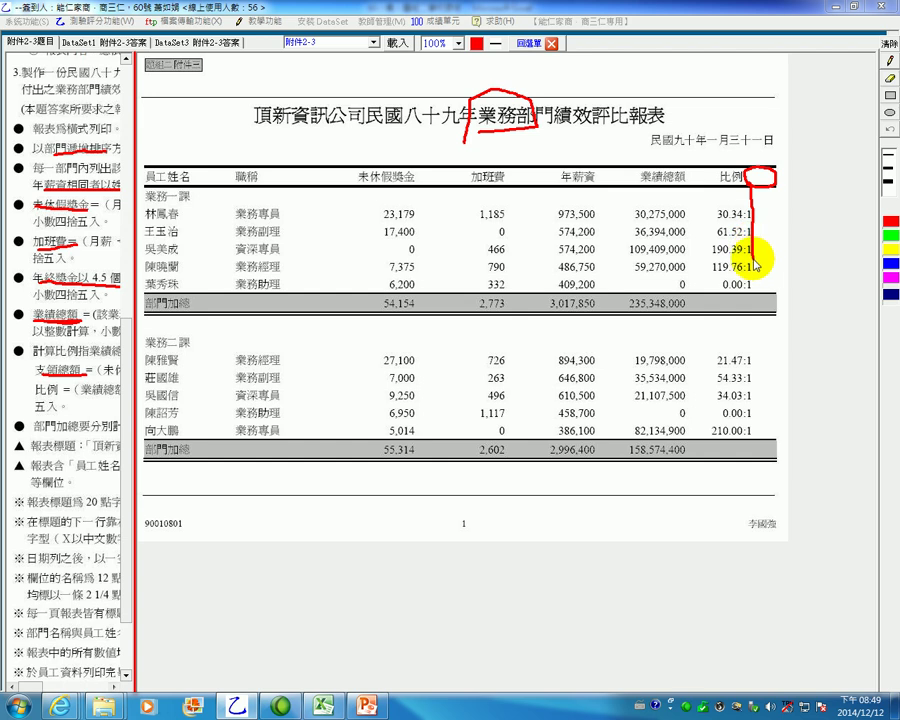
drag(757, 311, 758, 436)
- Open a new document in Microsoft Word 2010 and paste the copied 業績總額 and 比例 data
click(20, 706)
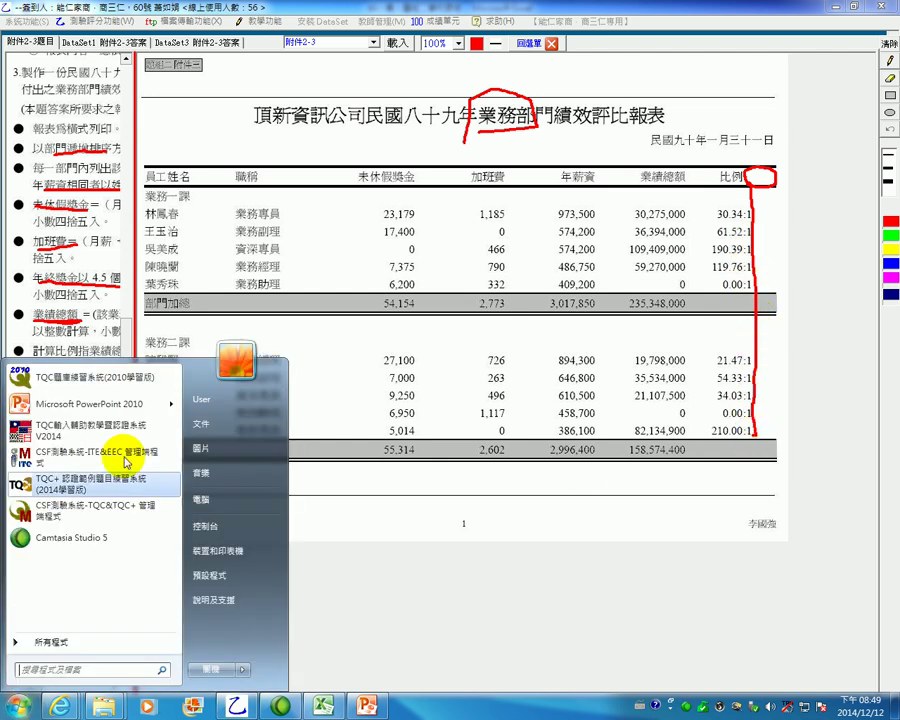
click(60, 628)
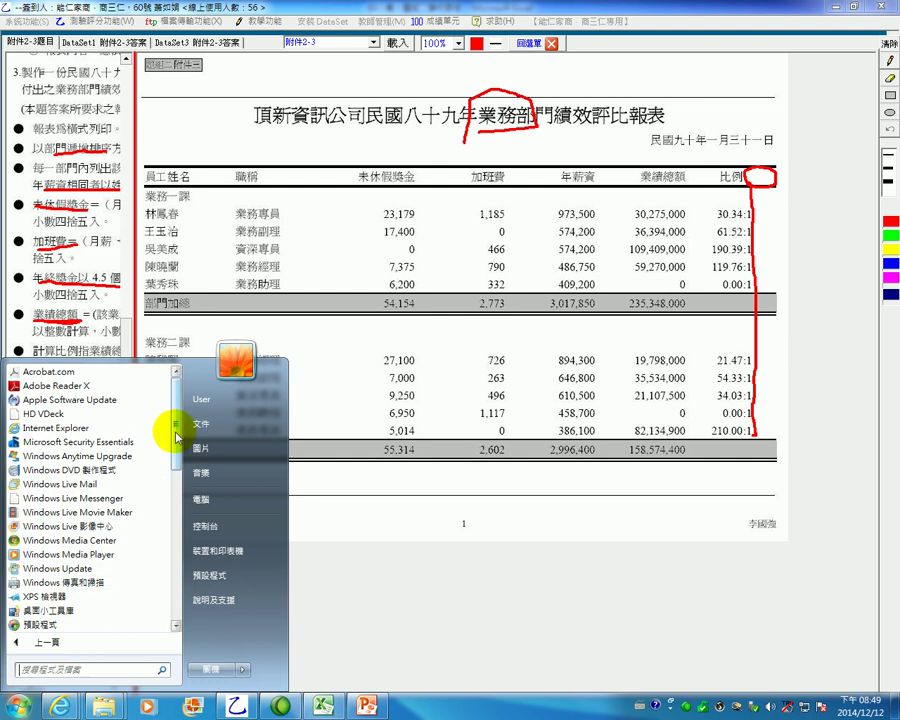
scroll(182, 514, down, 4)
drag(180, 490, 181, 557)
click(70, 442)
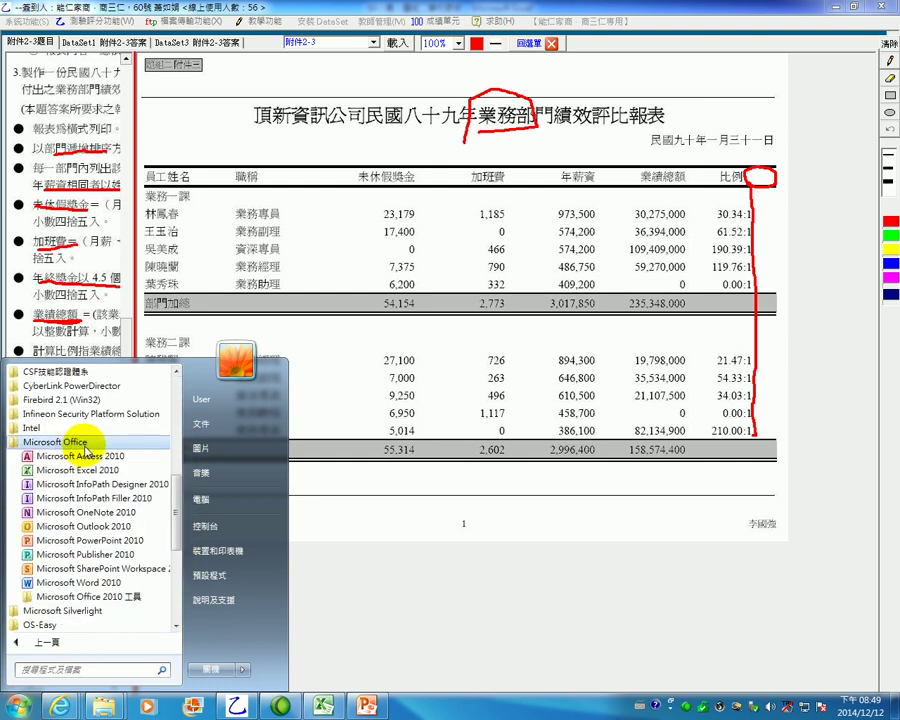
click(90, 582)
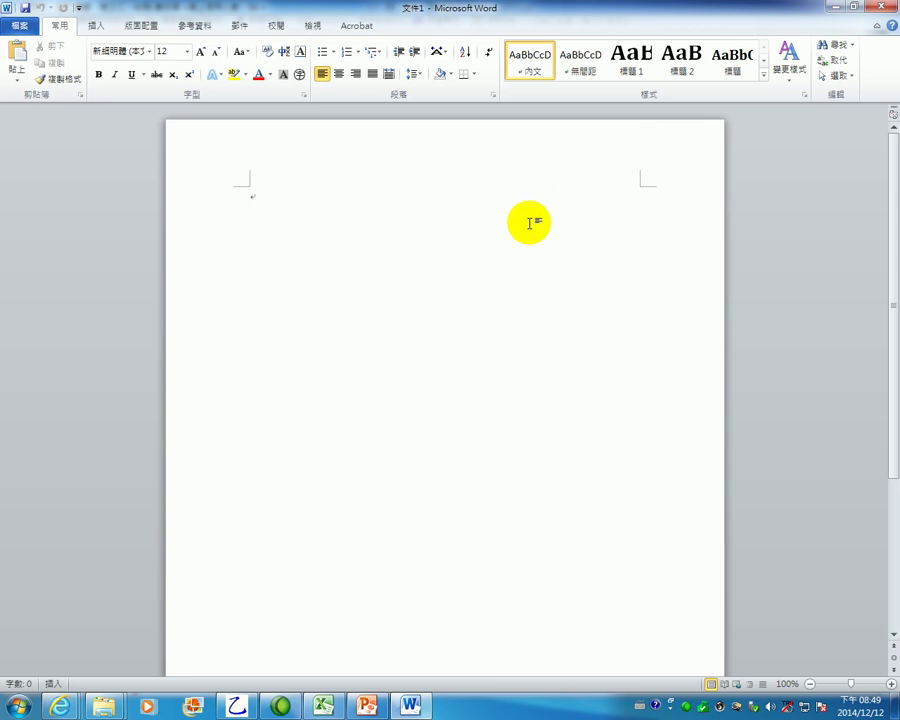
key(ctrl+v)
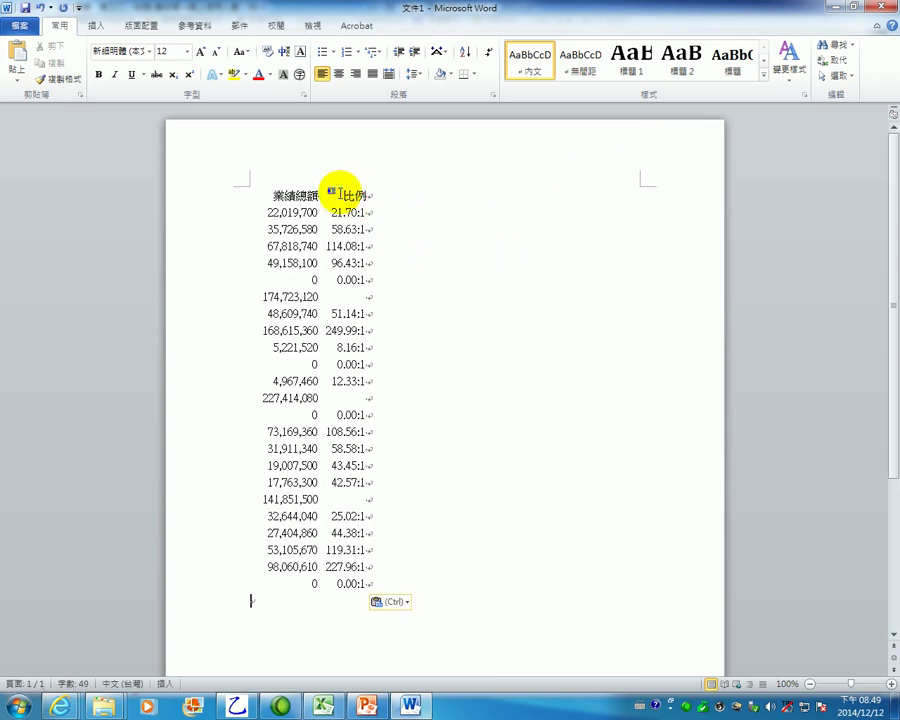
- Widen the 比例 column of the pasted table by moving its outer edge outward
click(104, 195)
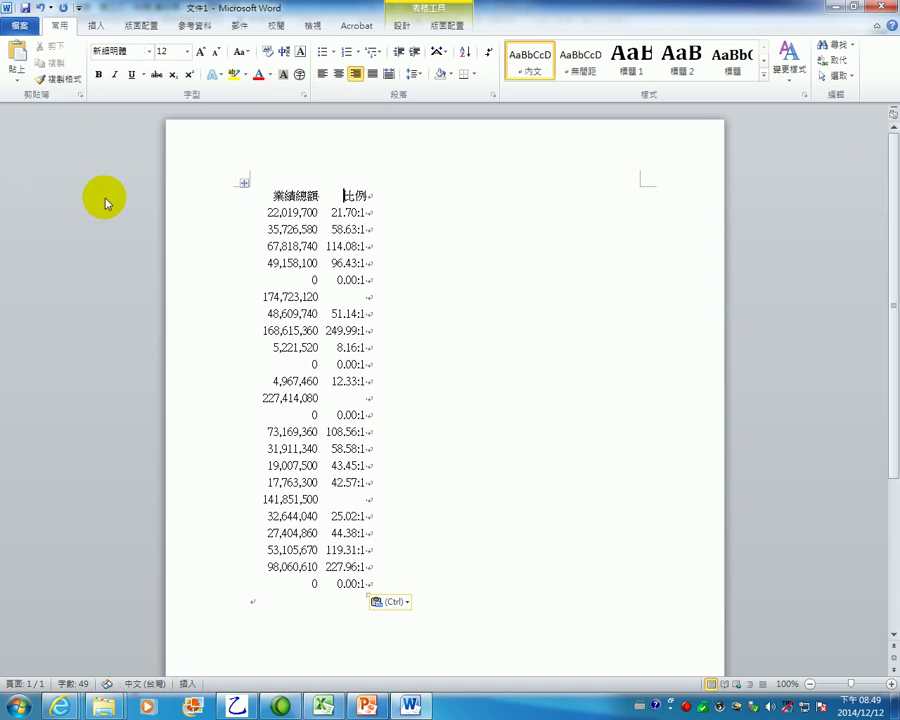
click(244, 183)
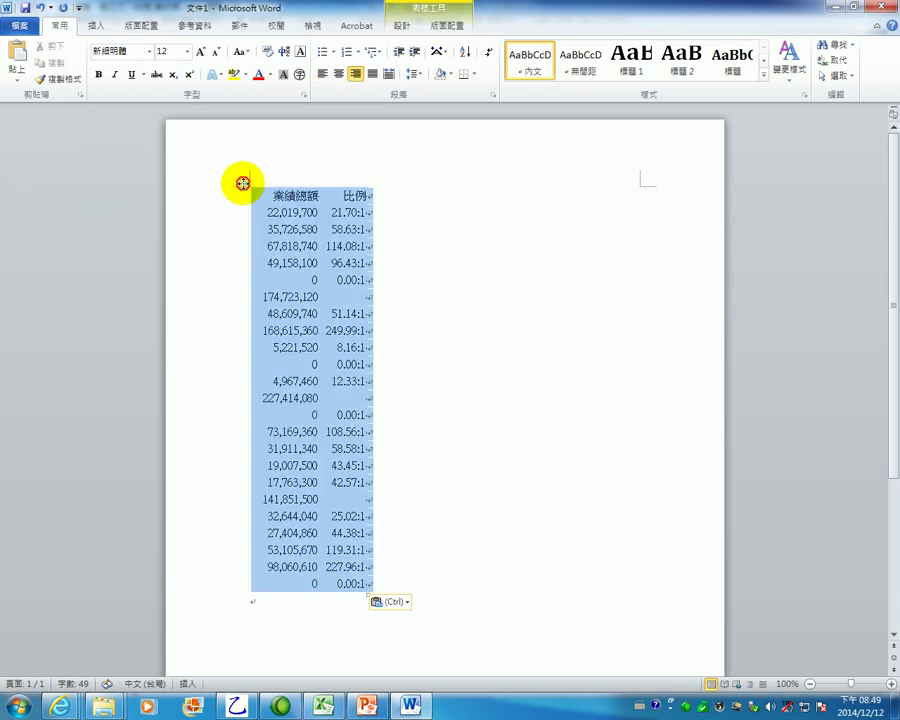
click(376, 201)
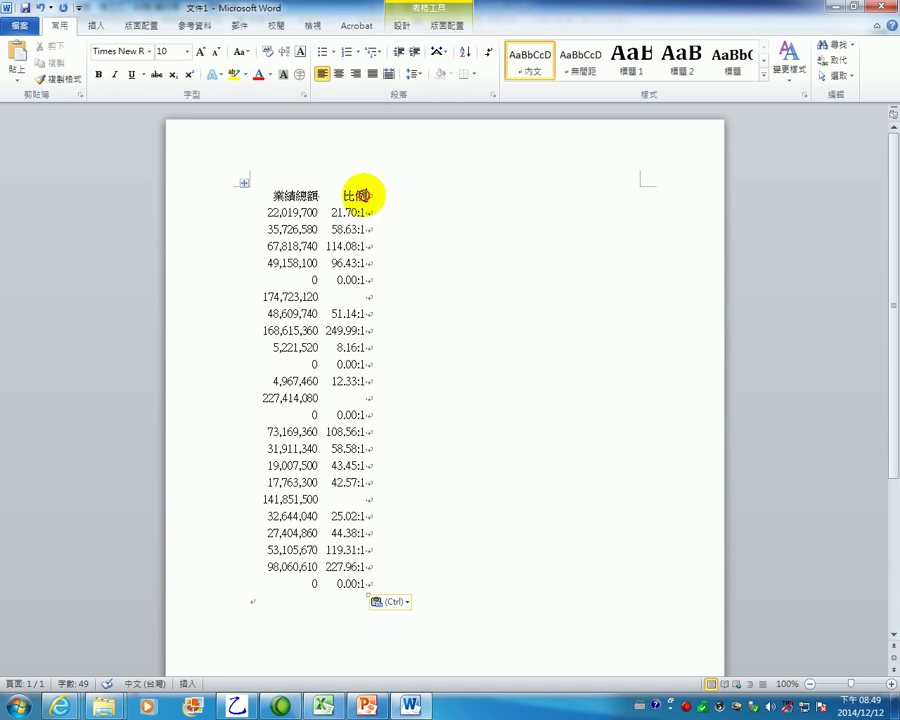
click(364, 195)
drag(366, 195, 452, 195)
click(455, 196)
- Show the table's gridlines with 檢視格線
click(243, 183)
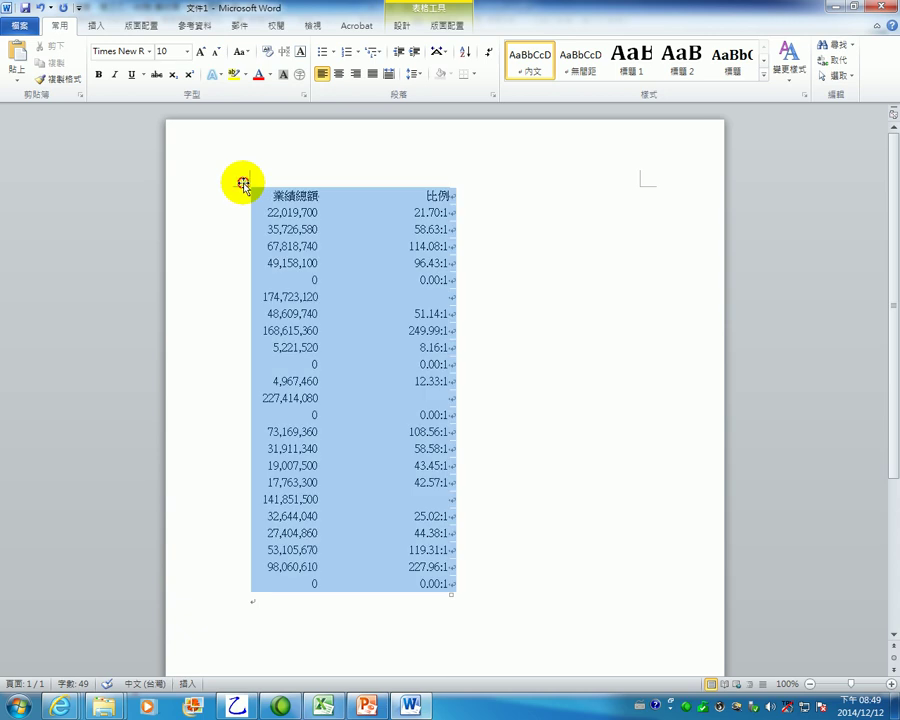
click(472, 74)
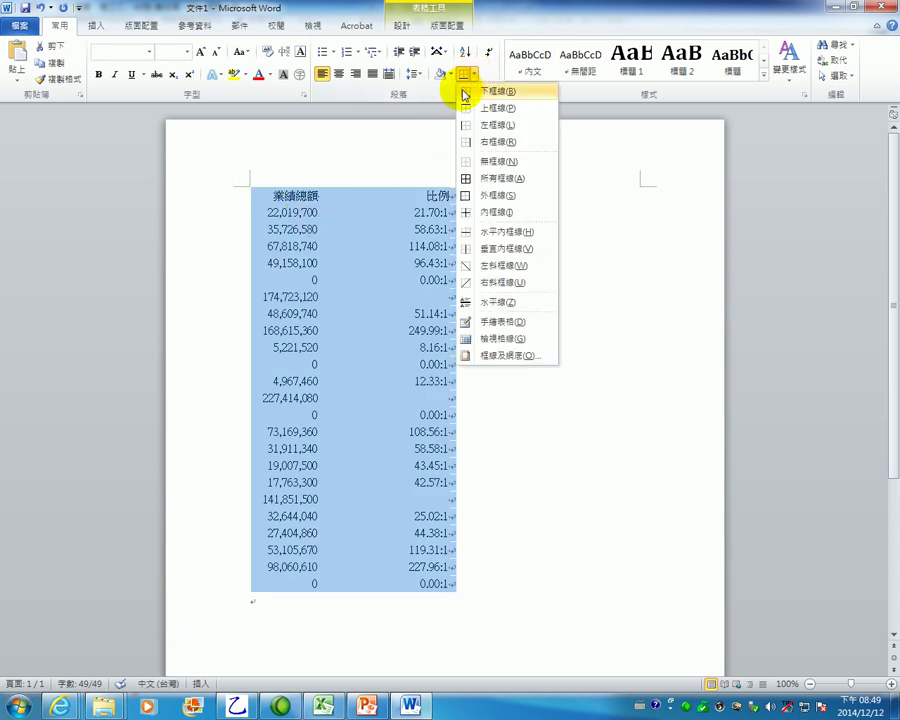
click(507, 339)
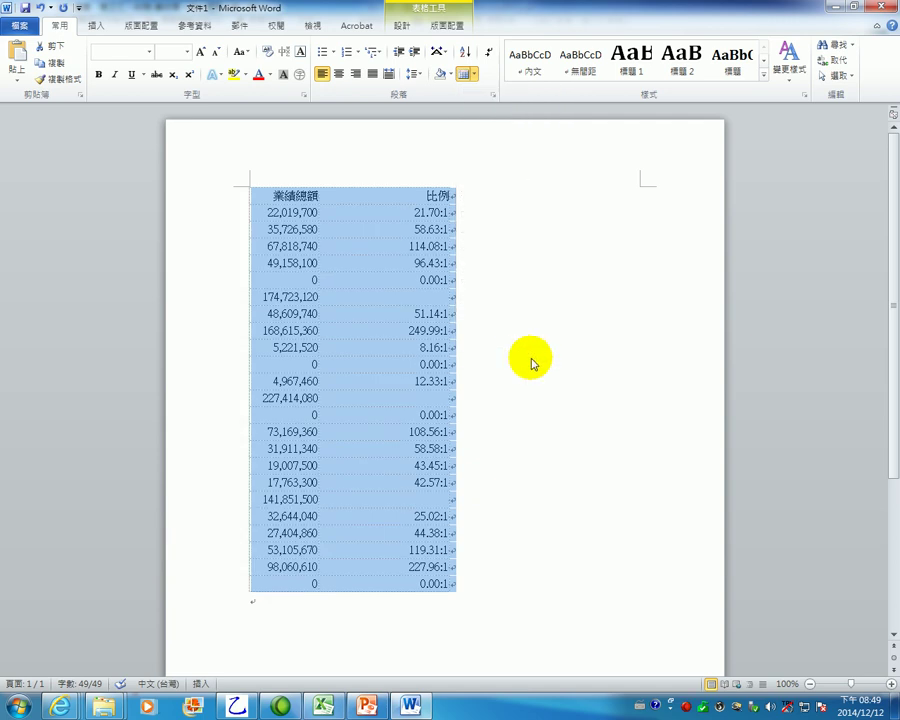
click(568, 344)
- Widen the 業績總額 column by moving its boundary with the 比例 column
drag(318, 229, 369, 233)
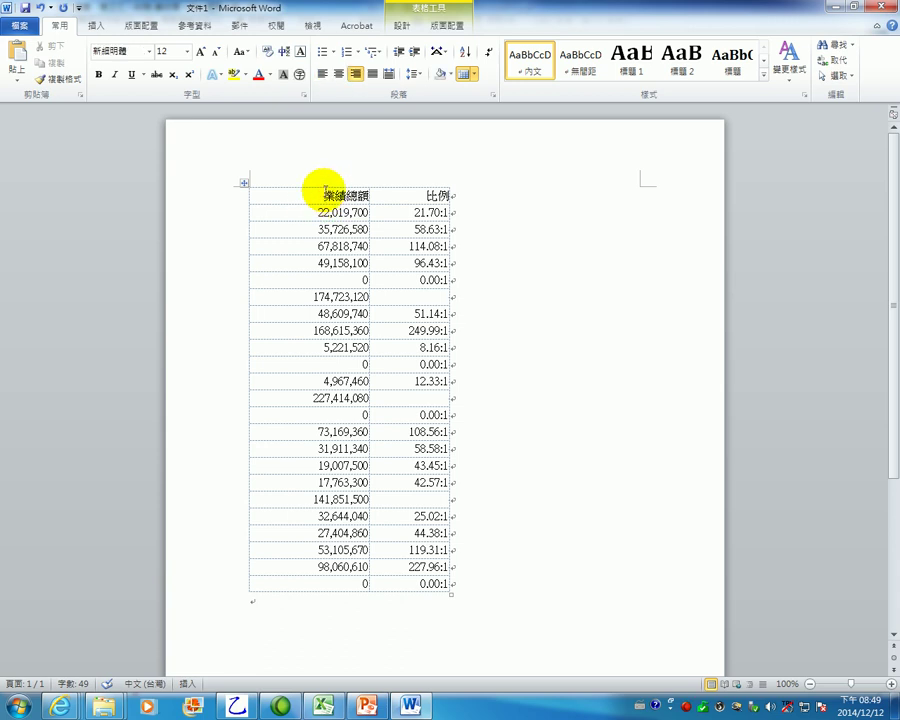
drag(444, 208, 512, 352)
click(512, 352)
- In the 附件2-3 exam viewer, circle 比例 and the space beside it in red and draw a red line down the 業績總額 column's edge
click(237, 706)
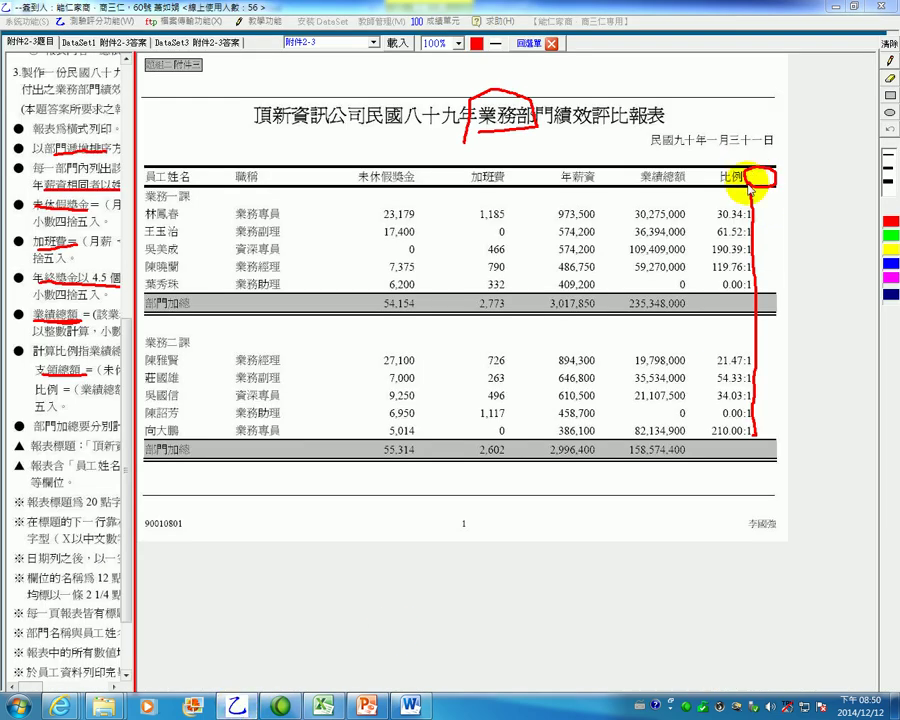
mouse_move(733, 193)
mouse_down()
mouse_move(748, 172)
mouse_move(738, 158)
mouse_move(728, 182)
mouse_up()
mouse_move(769, 245)
mouse_down()
mouse_move(773, 205)
mouse_move(759, 221)
mouse_move(762, 242)
mouse_up()
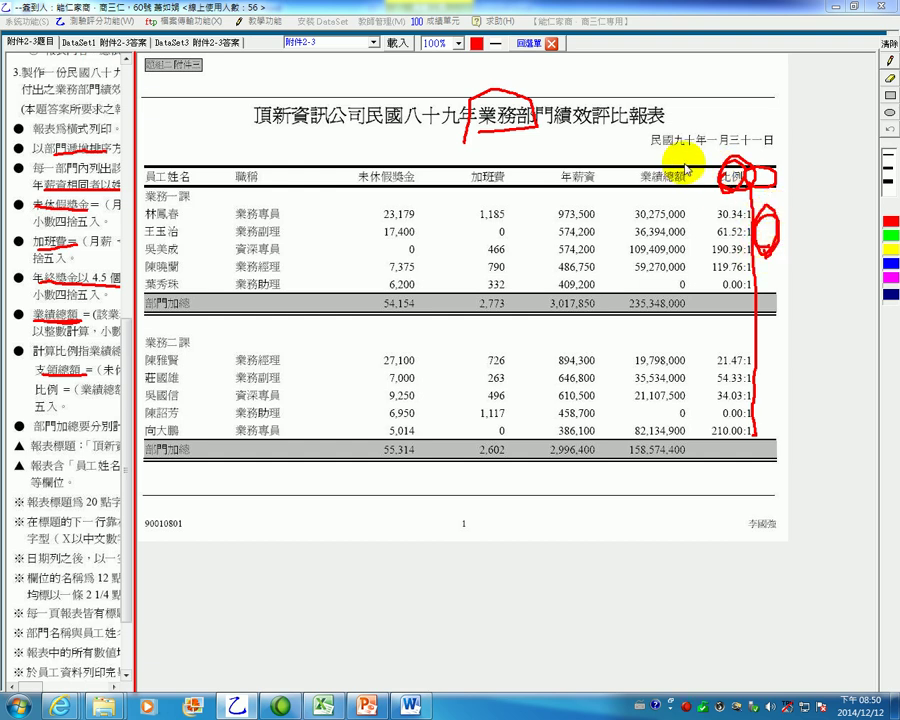
drag(688, 211, 684, 463)
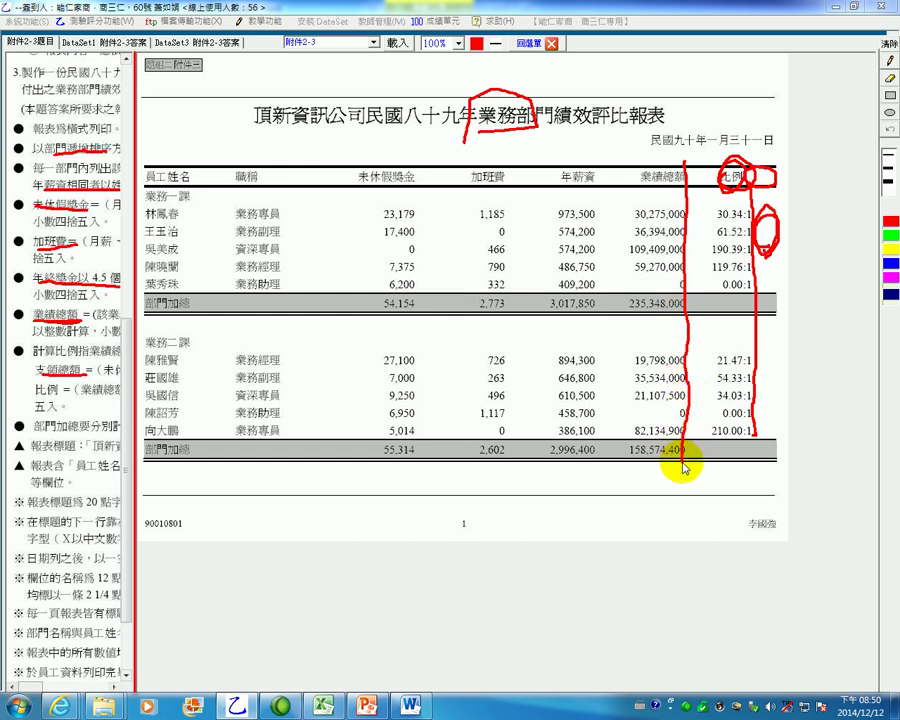
- Draw blue lines down the edges of the 業績總額, 年薪資 and 加班費 columns and the report's outer edge
click(889, 262)
mouse_move(688, 176)
mouse_down()
mouse_move(683, 378)
mouse_move(667, 440)
mouse_up()
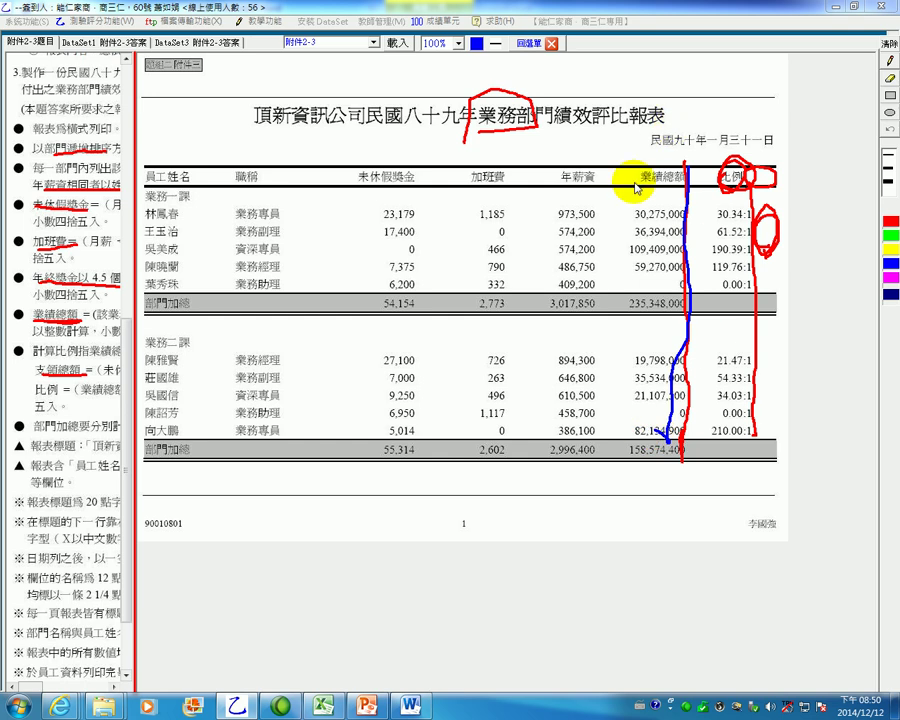
drag(597, 173, 590, 452)
mouse_move(508, 165)
mouse_down()
mouse_move(514, 275)
mouse_move(505, 435)
mouse_move(498, 433)
mouse_up()
mouse_move(777, 174)
mouse_down()
mouse_move(781, 445)
mouse_move(760, 380)
mouse_move(773, 390)
mouse_up()
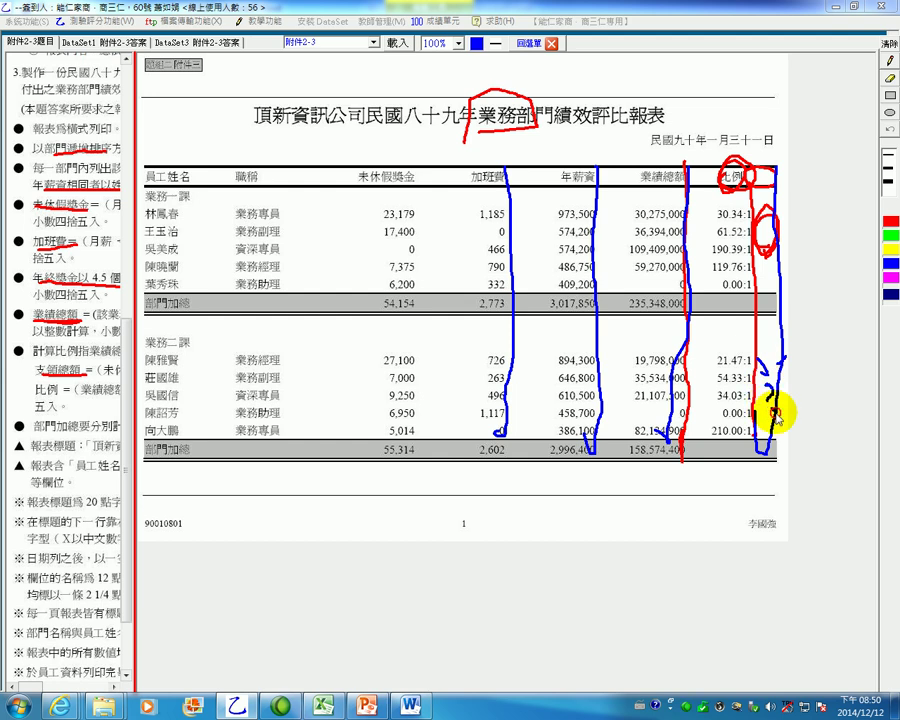
- Switch back to Word and centre the 比例 heading in its column
click(410, 706)
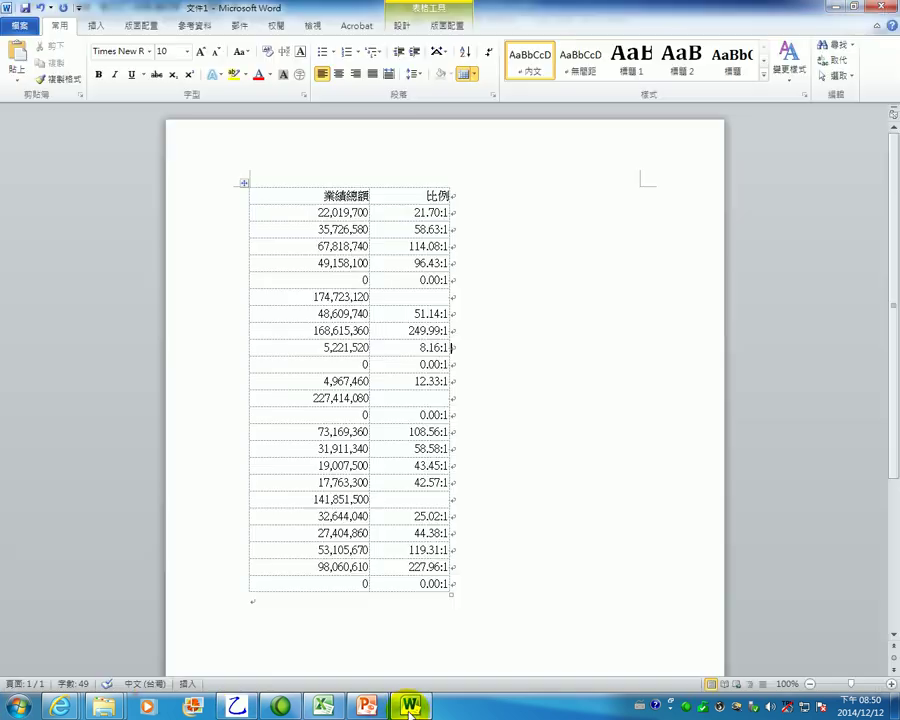
click(416, 192)
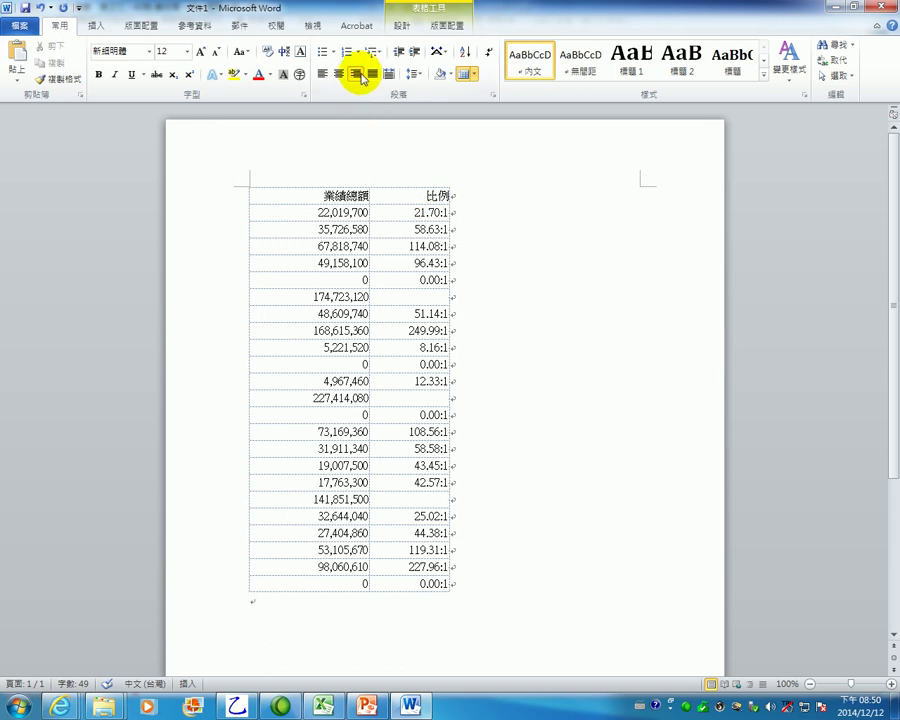
click(339, 73)
- Right-align all the values below the 比例 heading with a right indent of 2 字元
drag(400, 210, 413, 580)
click(355, 73)
click(492, 94)
drag(460, 155, 650, 156)
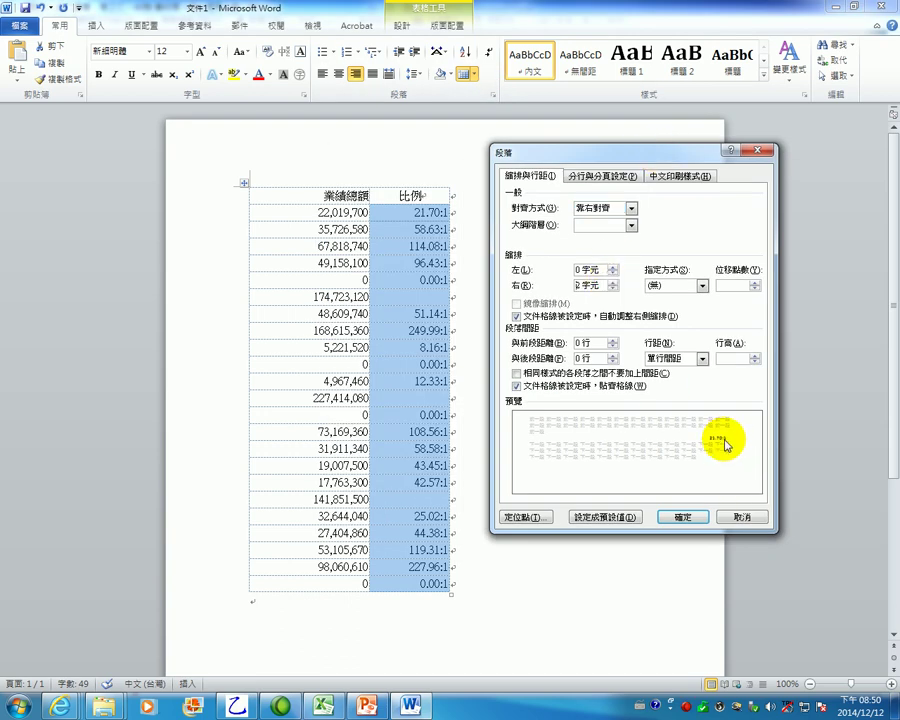
click(682, 516)
click(607, 528)
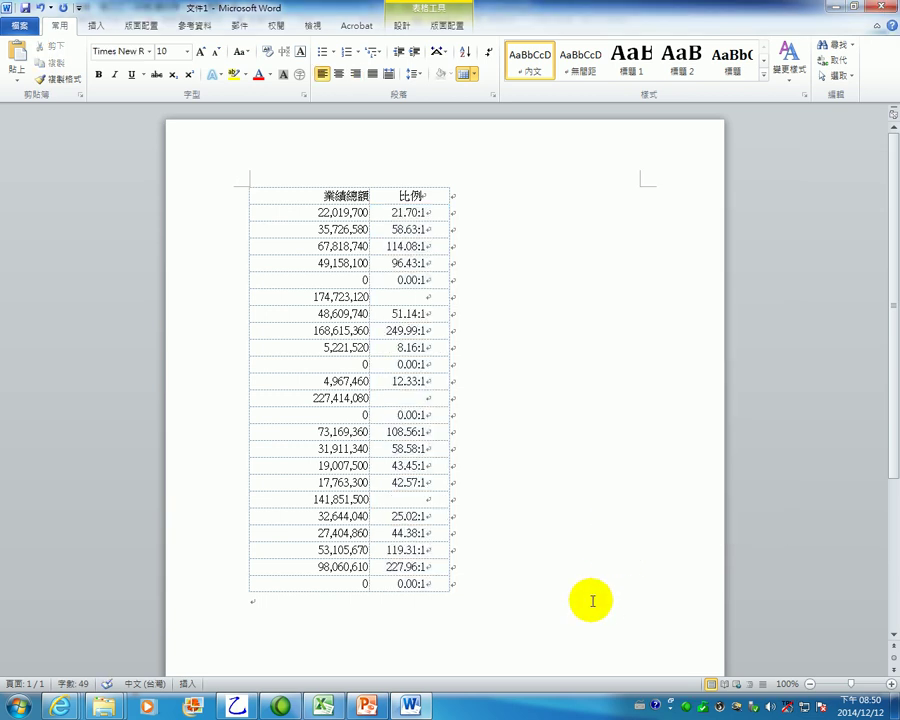
- Try centred alignment on the 比例 values and return them to right alignment
drag(438, 212, 447, 591)
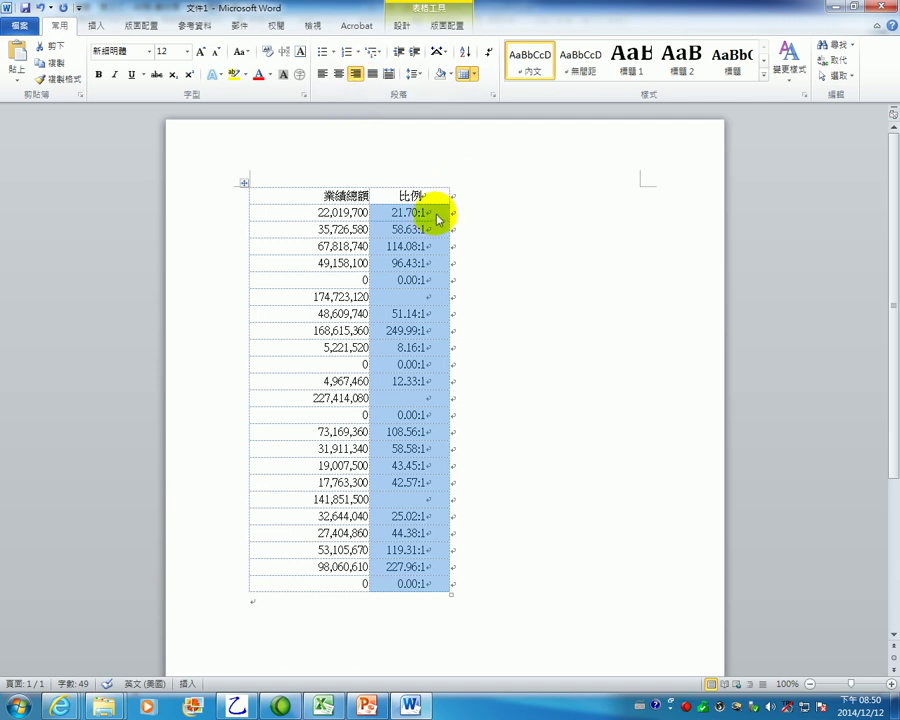
click(334, 76)
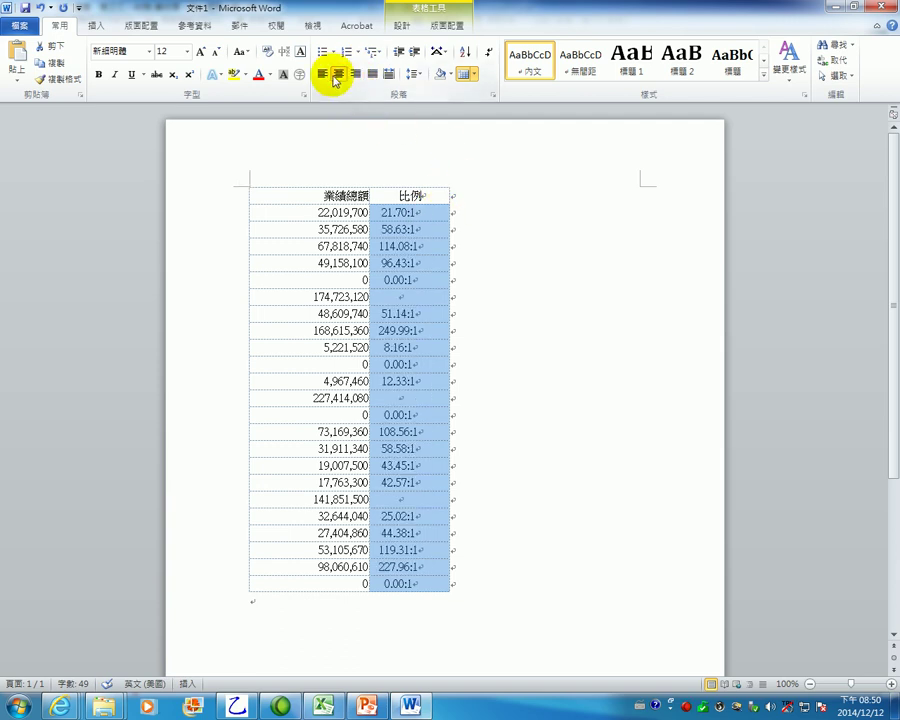
click(356, 74)
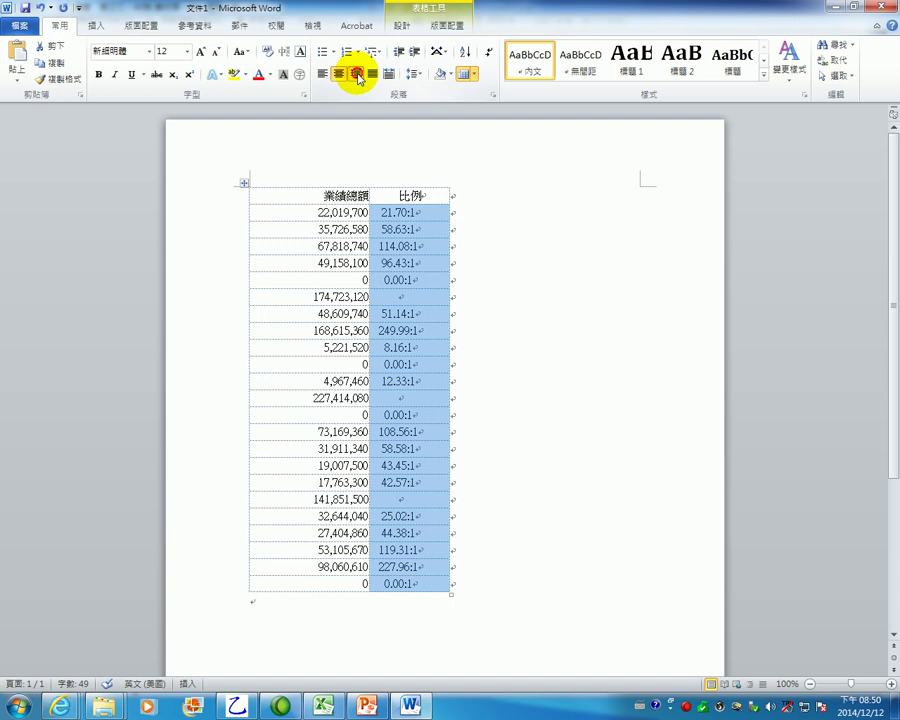
click(442, 224)
click(433, 195)
drag(431, 195, 398, 192)
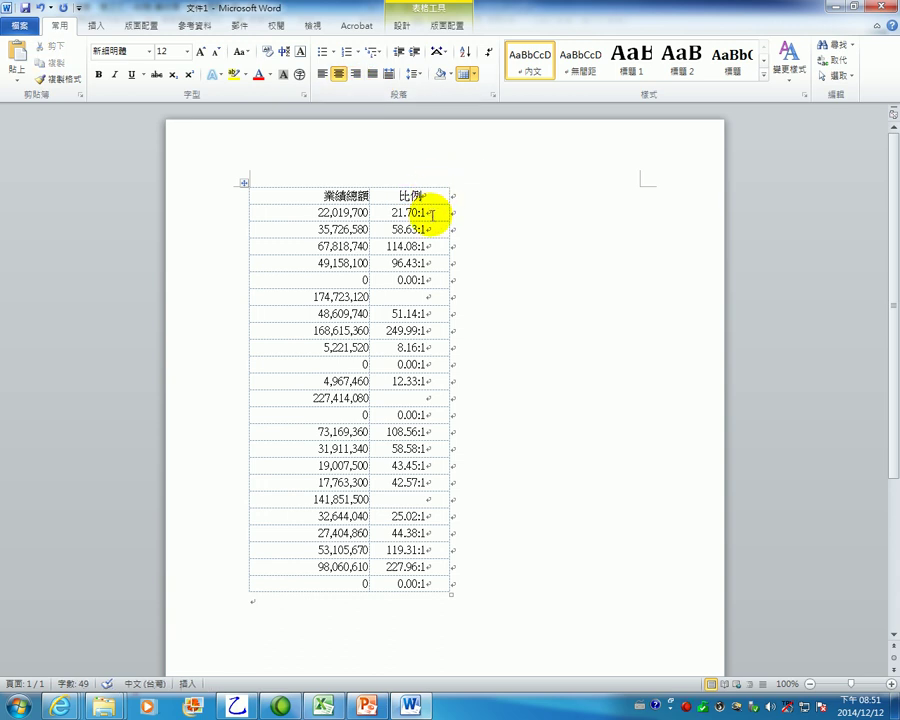
drag(432, 212, 426, 572)
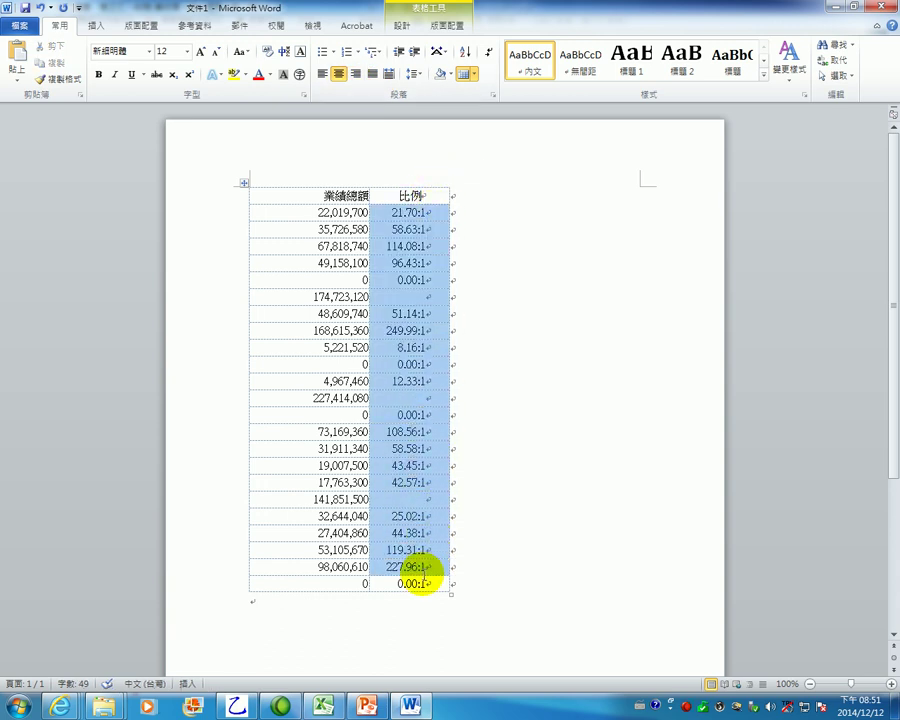
click(454, 203)
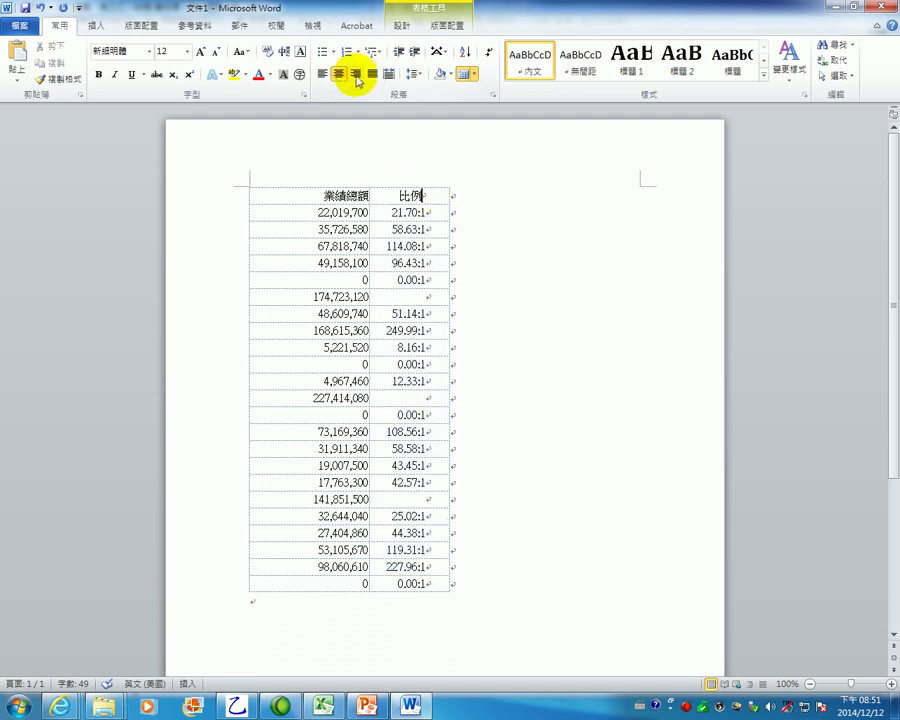
click(341, 74)
click(556, 270)
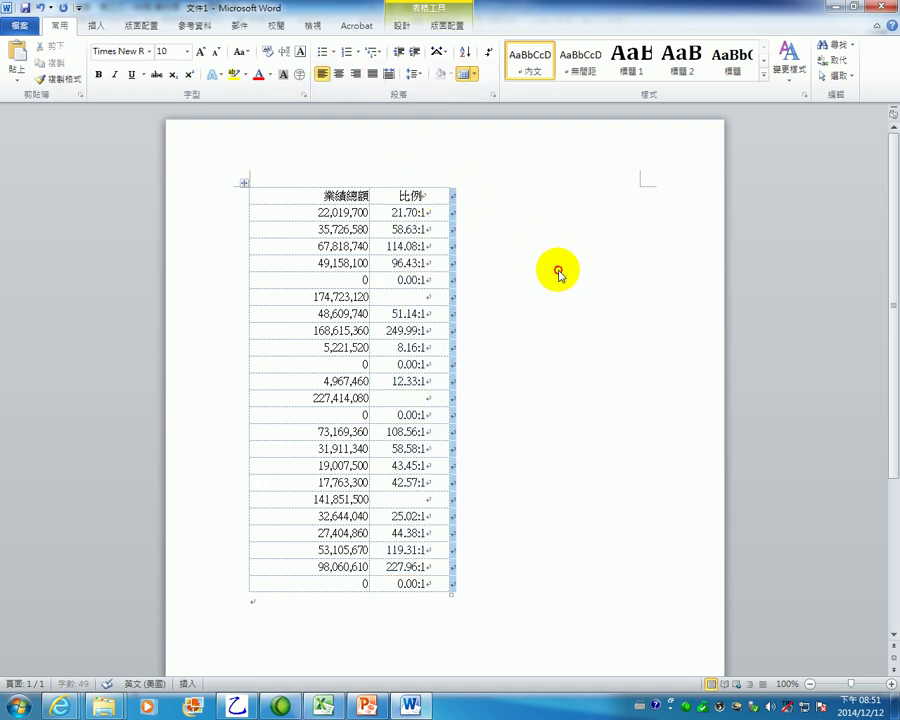
- Check the exam viewer's sample report and, in Word, try to set a paragraph's line spacing to 固定行高 12 點
click(411, 709)
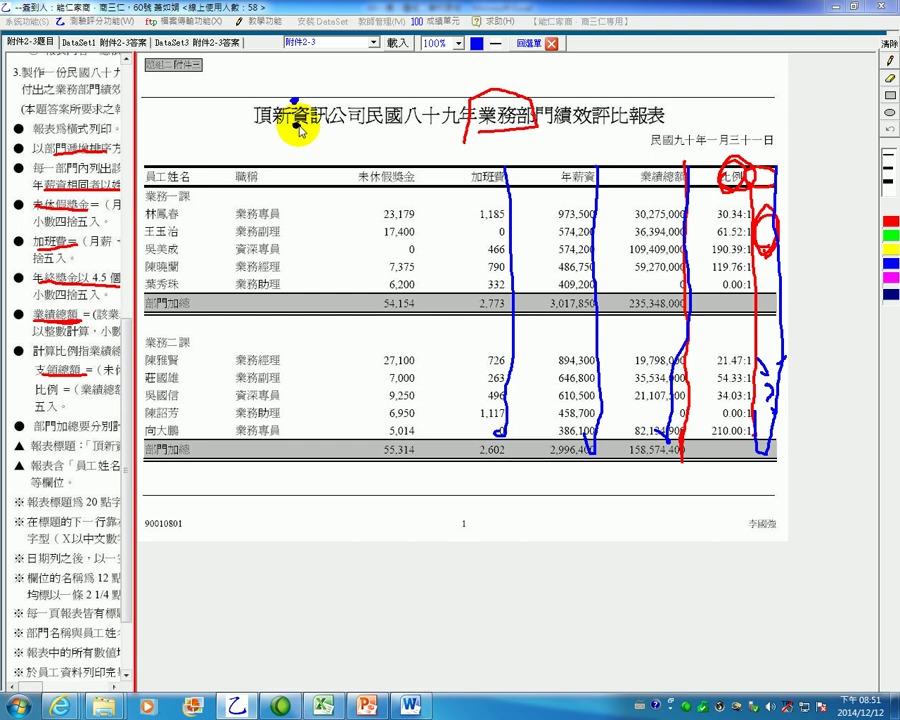
click(415, 708)
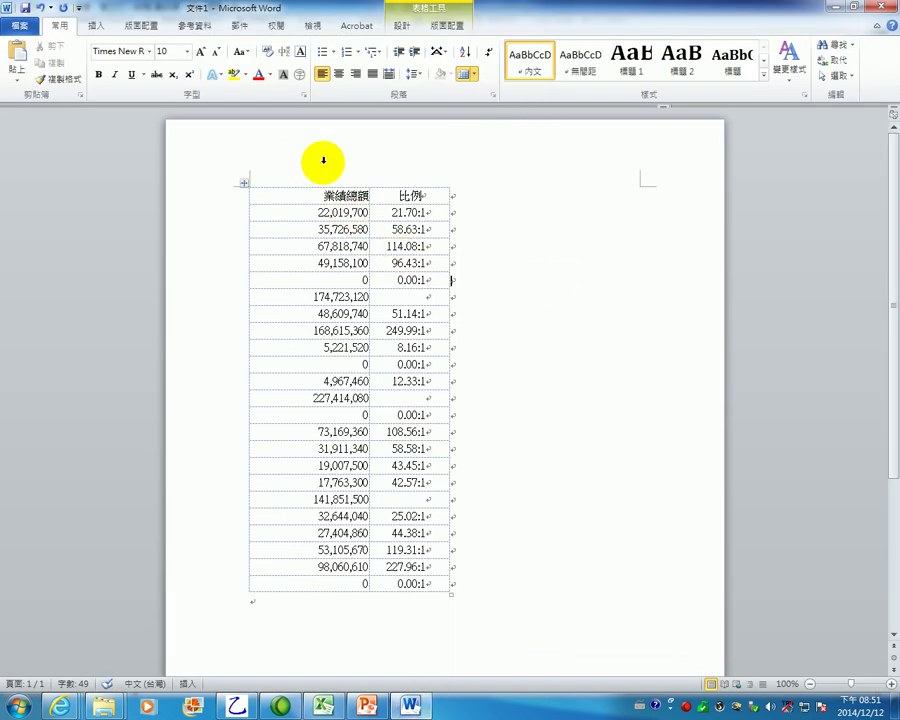
click(492, 95)
click(516, 386)
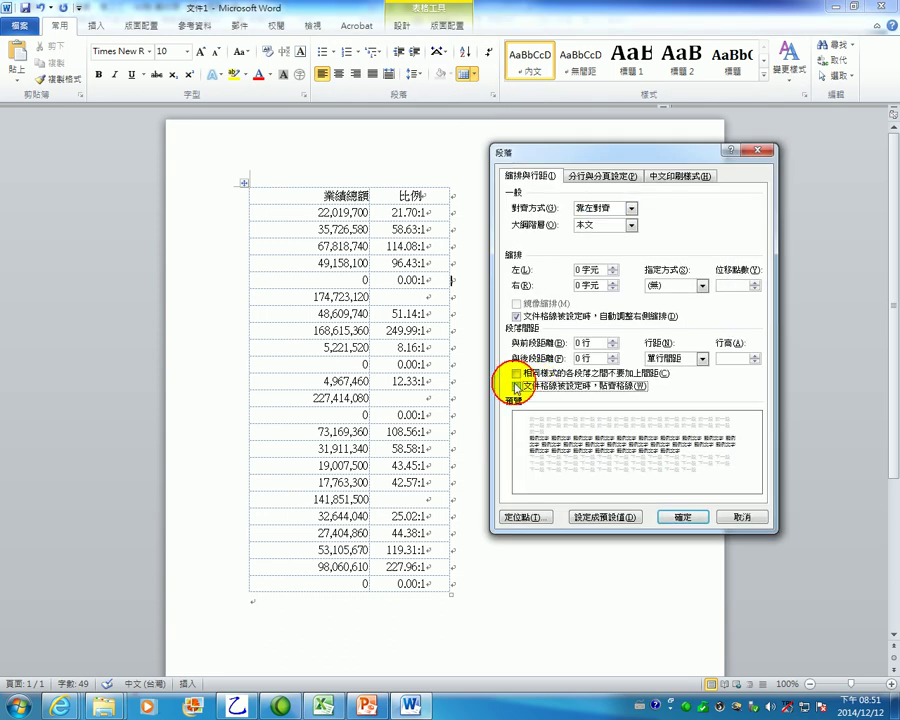
click(679, 359)
click(667, 404)
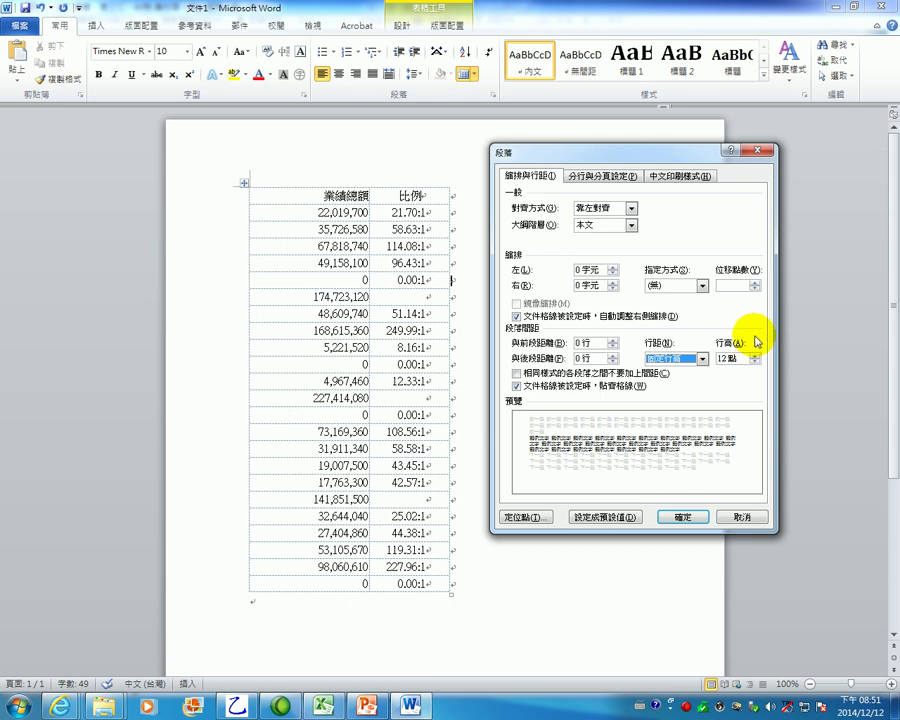
click(683, 517)
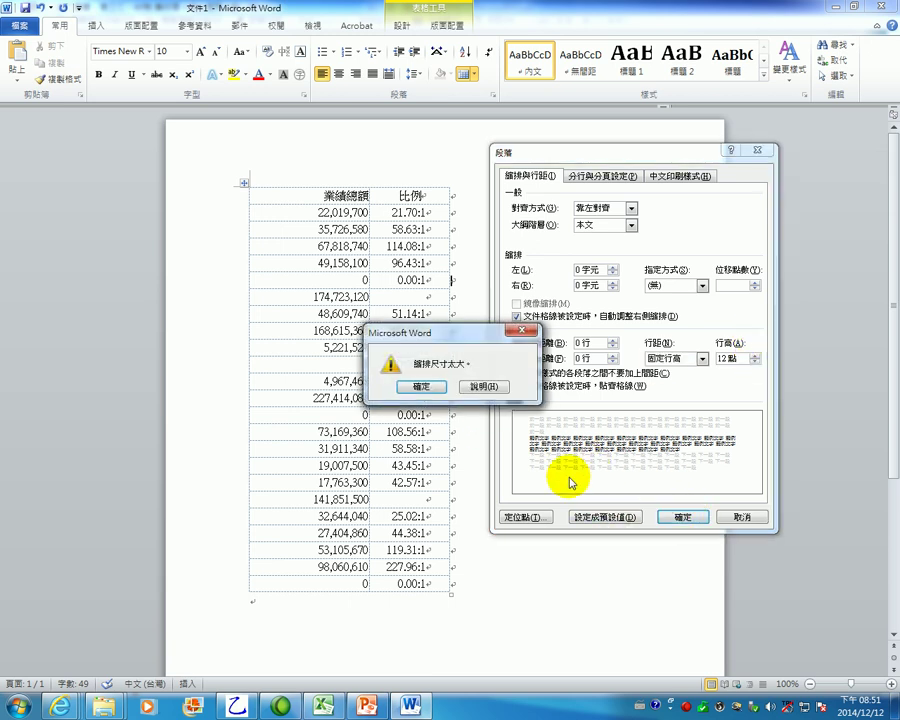
click(478, 388)
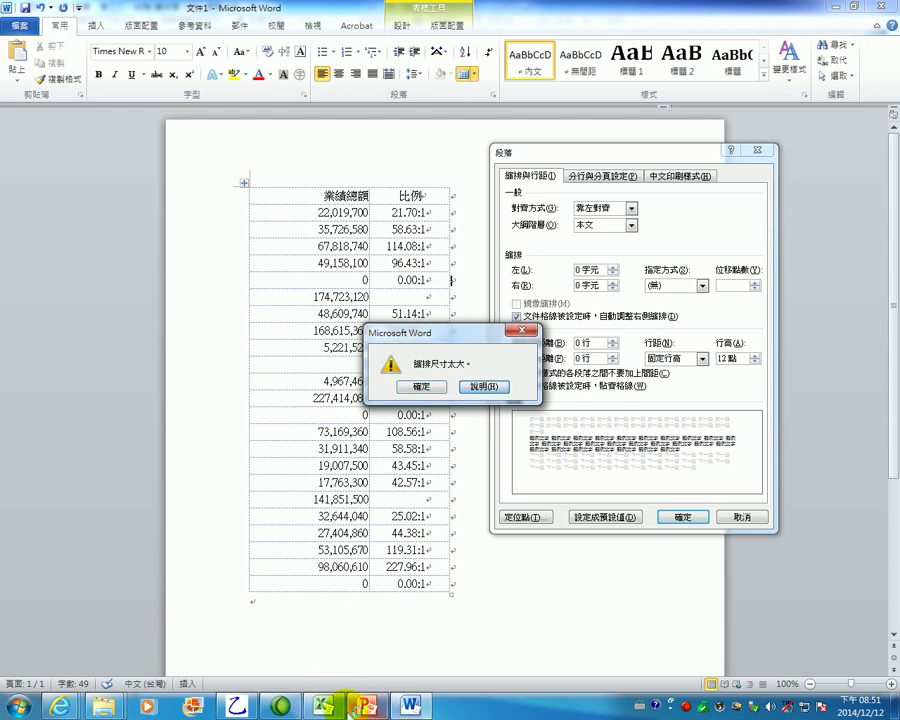
- In the exam viewer, mark the date and the area below the title in blue and draw a return arrow above the column headings
click(238, 706)
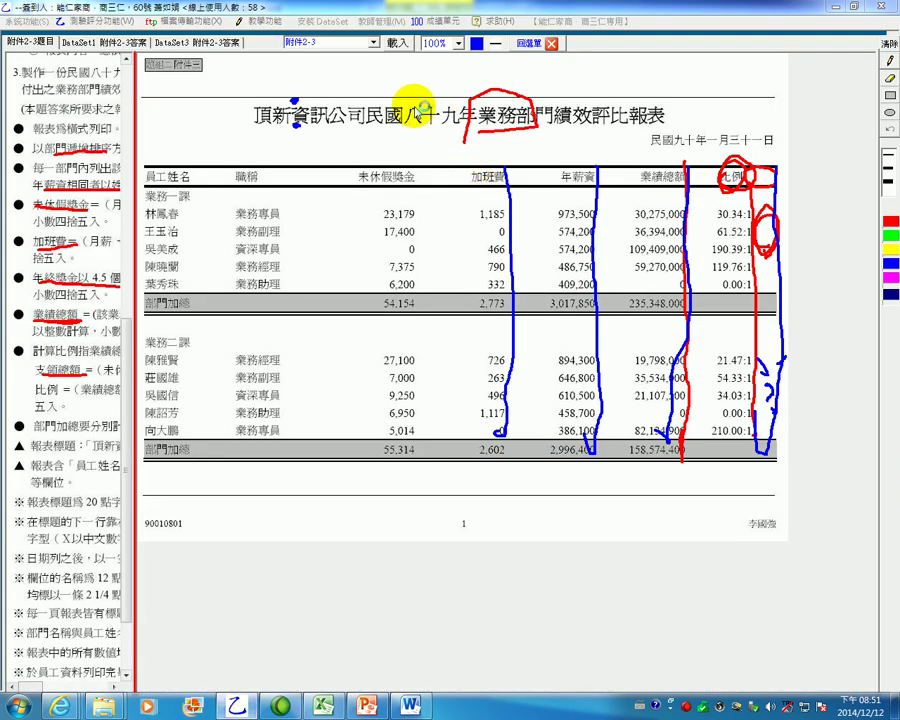
key(F1)
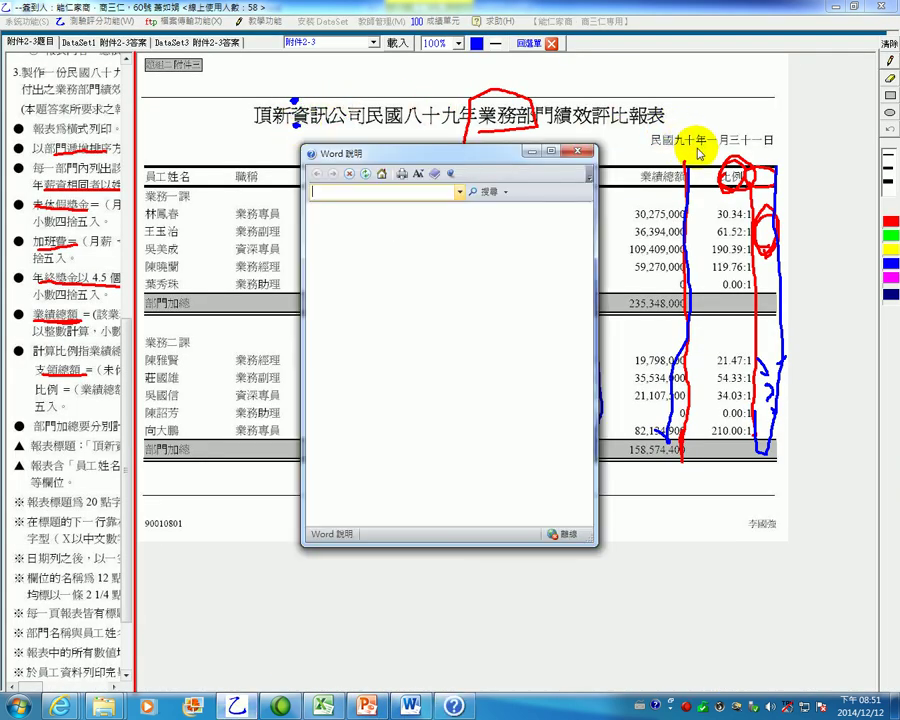
key(alt+F4)
drag(652, 146, 757, 146)
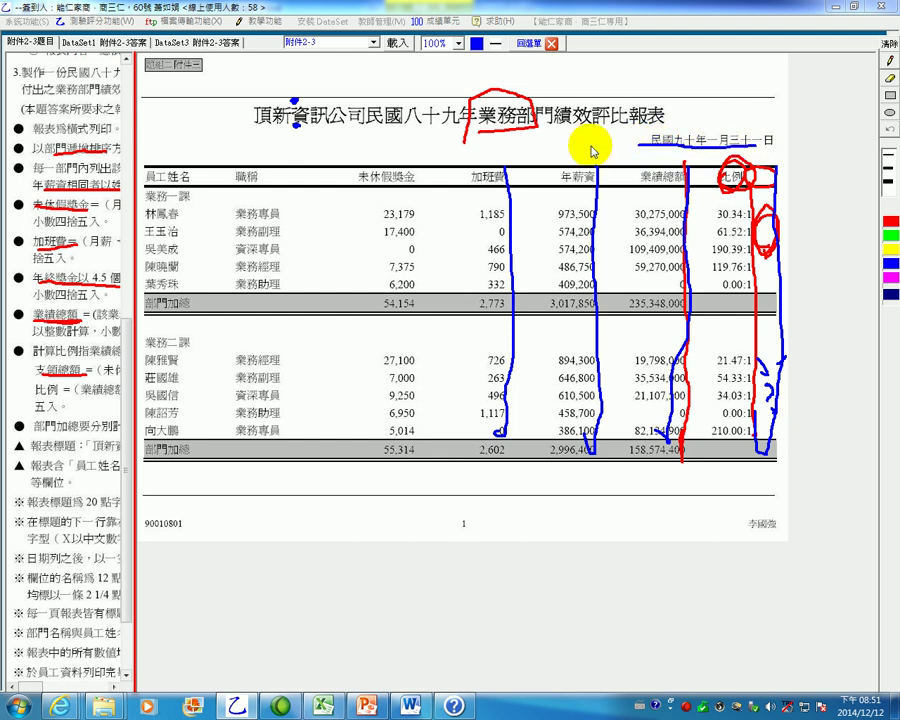
mouse_move(750, 146)
mouse_down()
mouse_move(124, 120)
mouse_move(241, 132)
mouse_move(756, 128)
mouse_move(775, 120)
mouse_move(762, 144)
mouse_move(766, 130)
mouse_up()
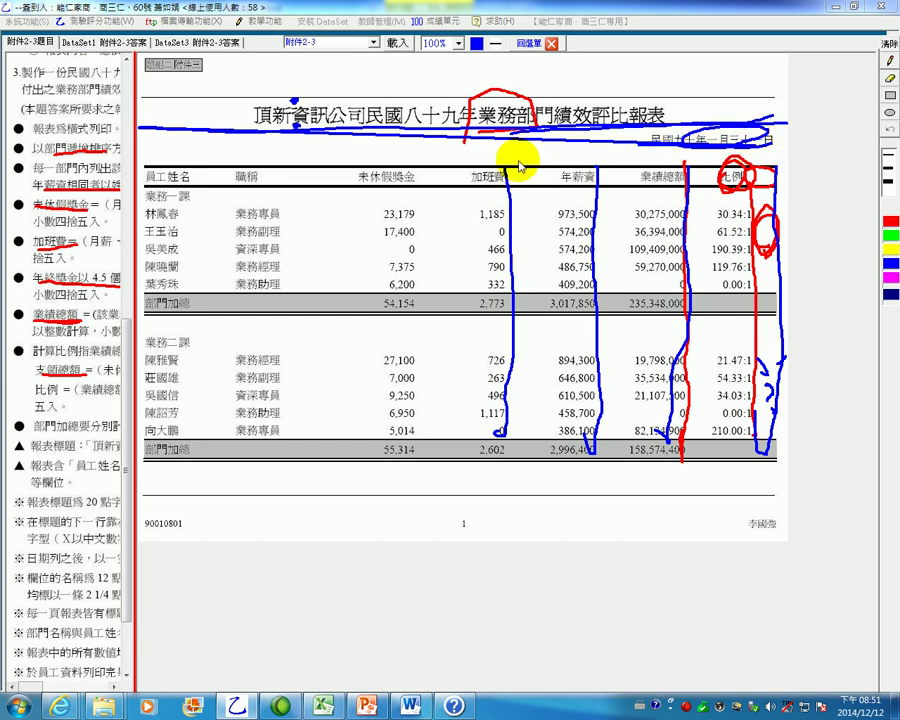
drag(466, 147, 463, 168)
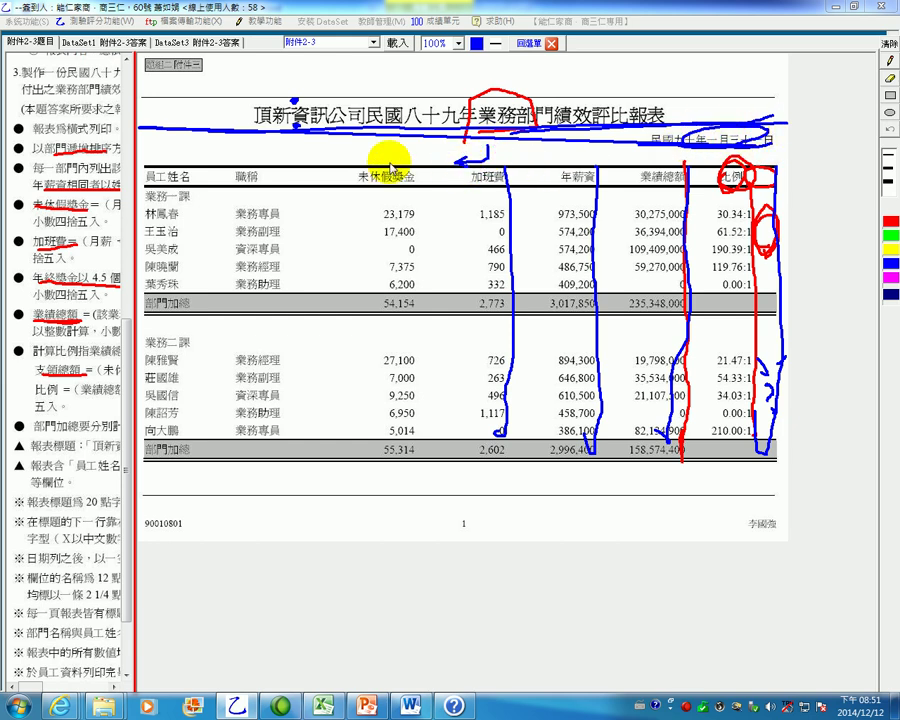
- Widen the requirements pane to underline 報表標題 and the 日期列之後 rule in blue, circle 資料間隔, and narrow the pane again
scroll(125, 380, down, 2)
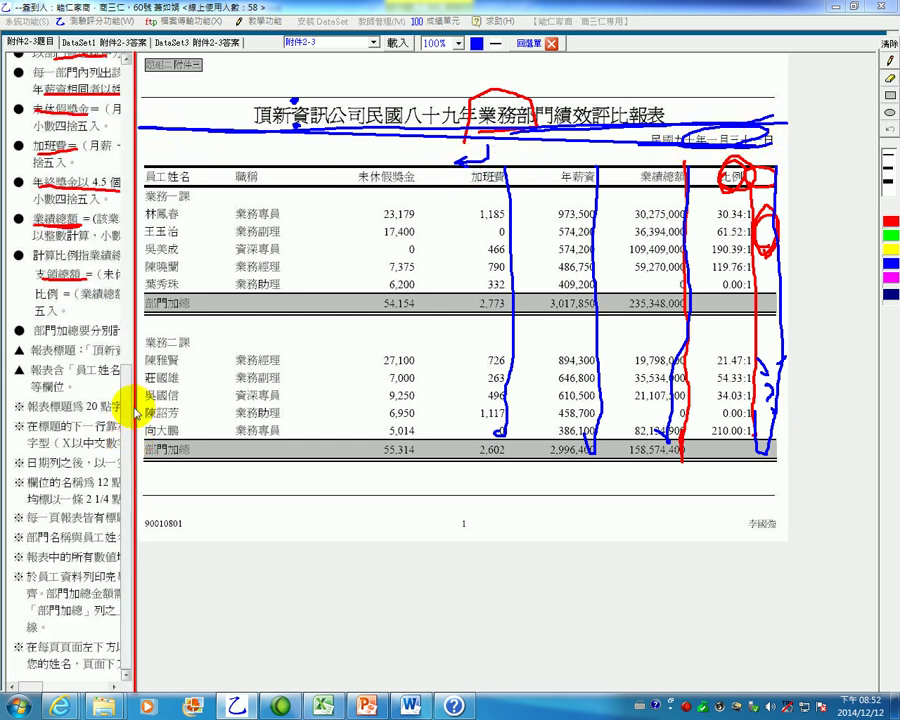
drag(135, 410, 452, 381)
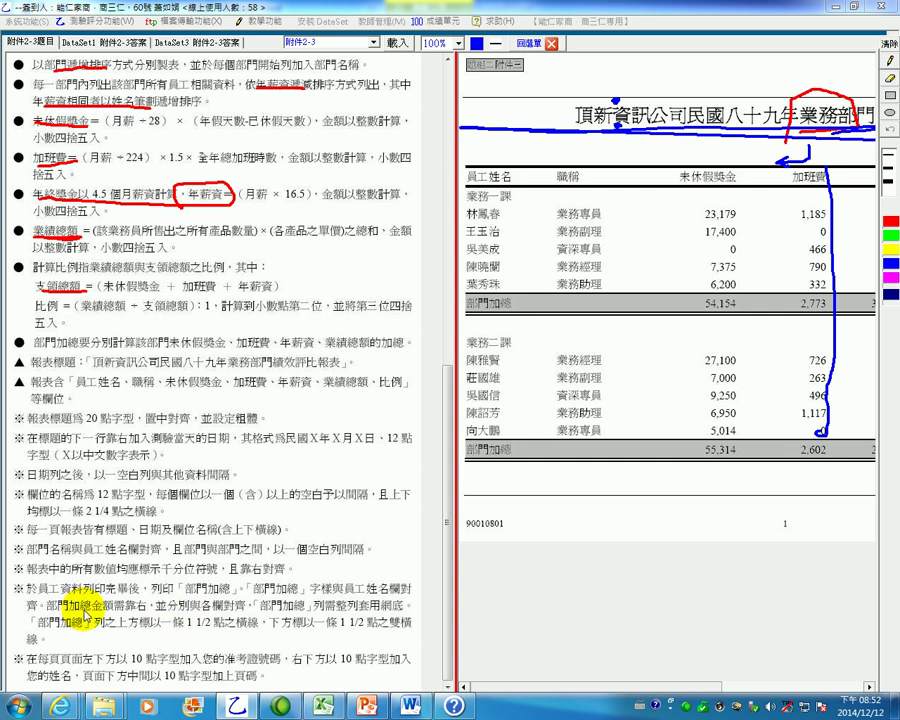
drag(57, 426, 97, 424)
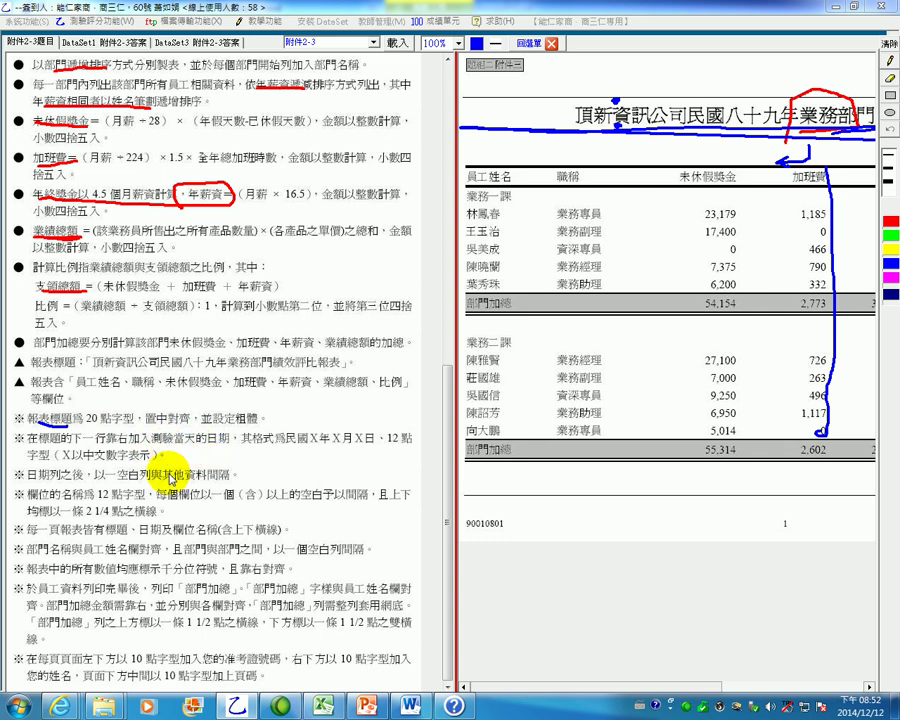
mouse_move(18, 481)
mouse_down()
mouse_move(235, 484)
mouse_move(192, 463)
mouse_move(178, 480)
mouse_up()
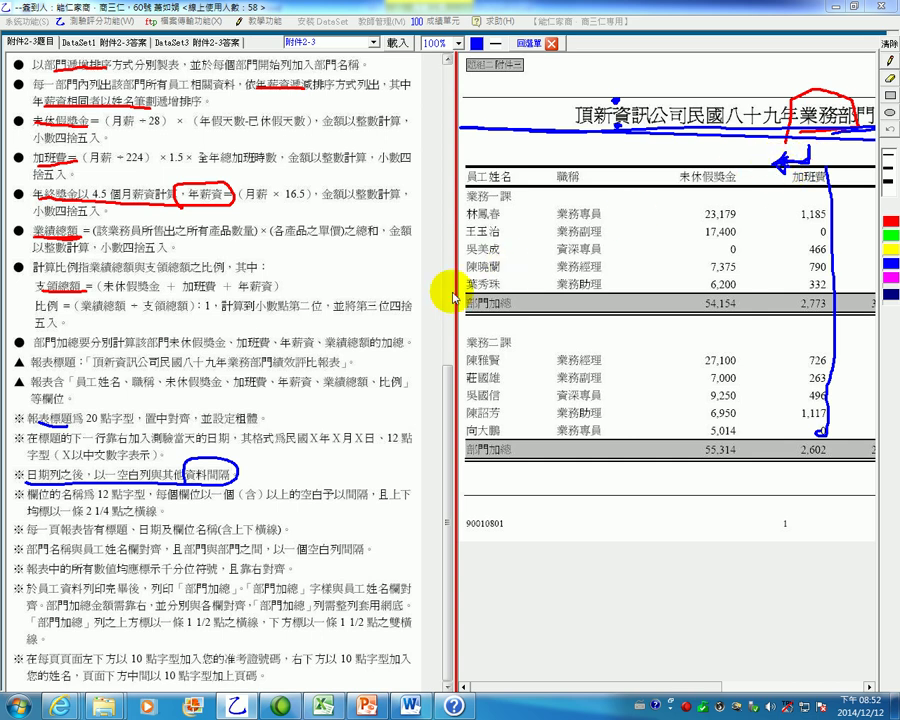
drag(455, 293, 100, 420)
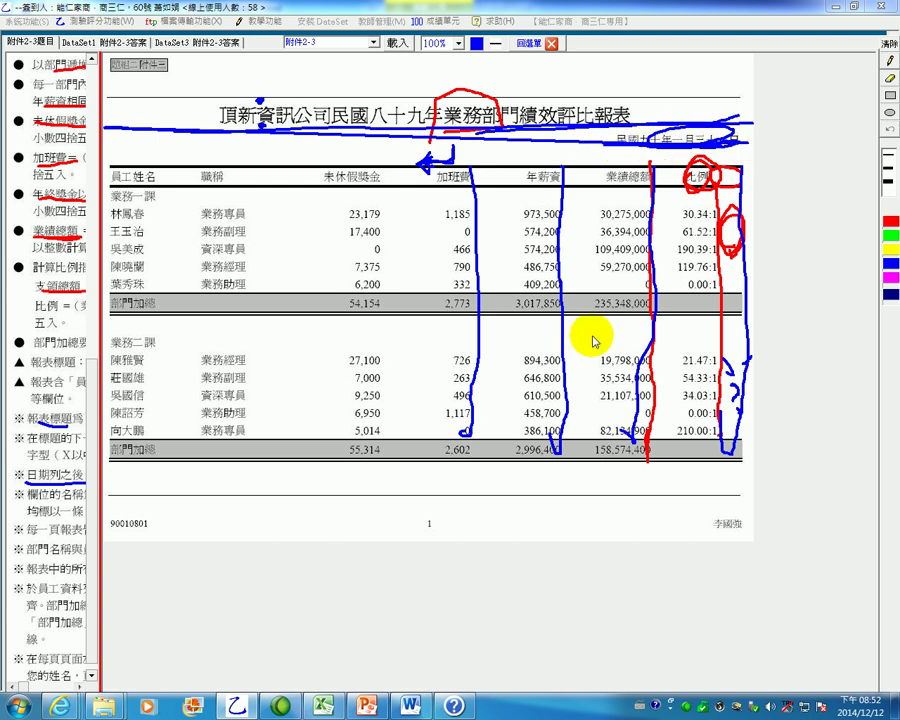
- Return to Word, close its help window and discard the pending paragraph settings
click(412, 704)
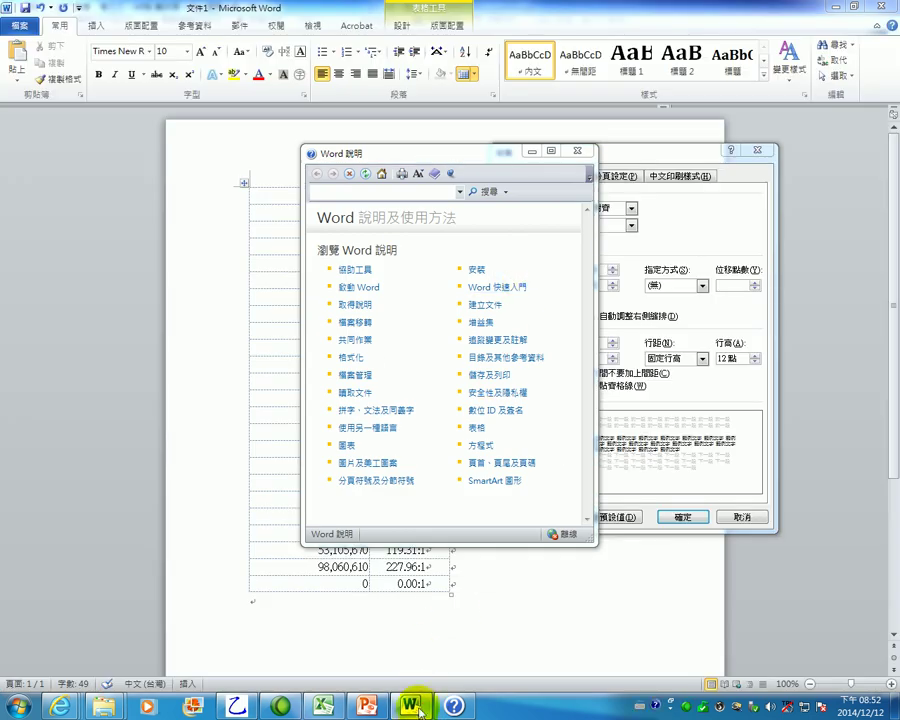
click(578, 151)
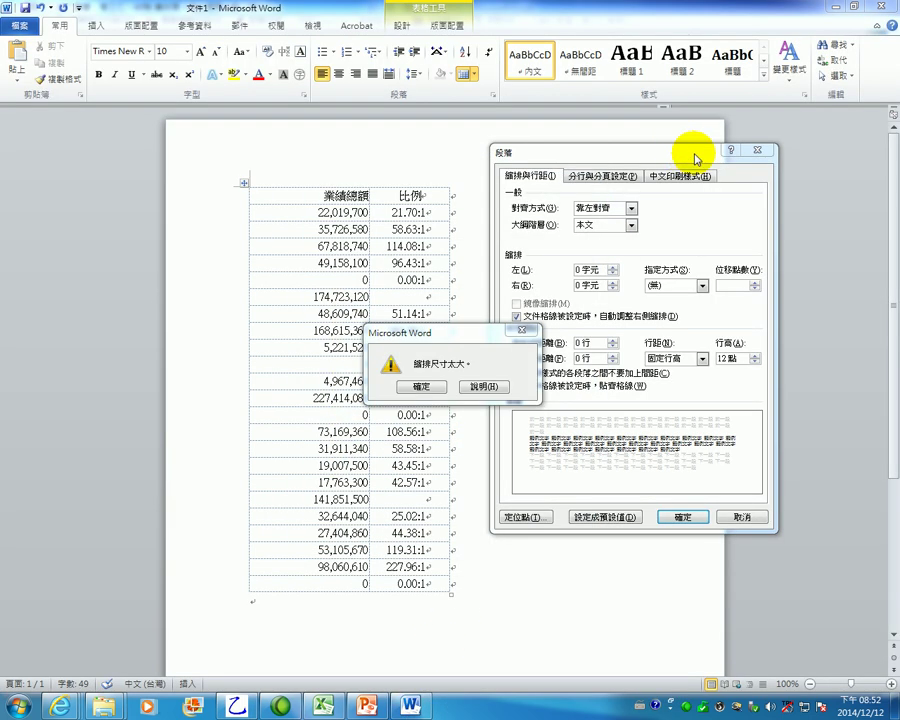
click(518, 335)
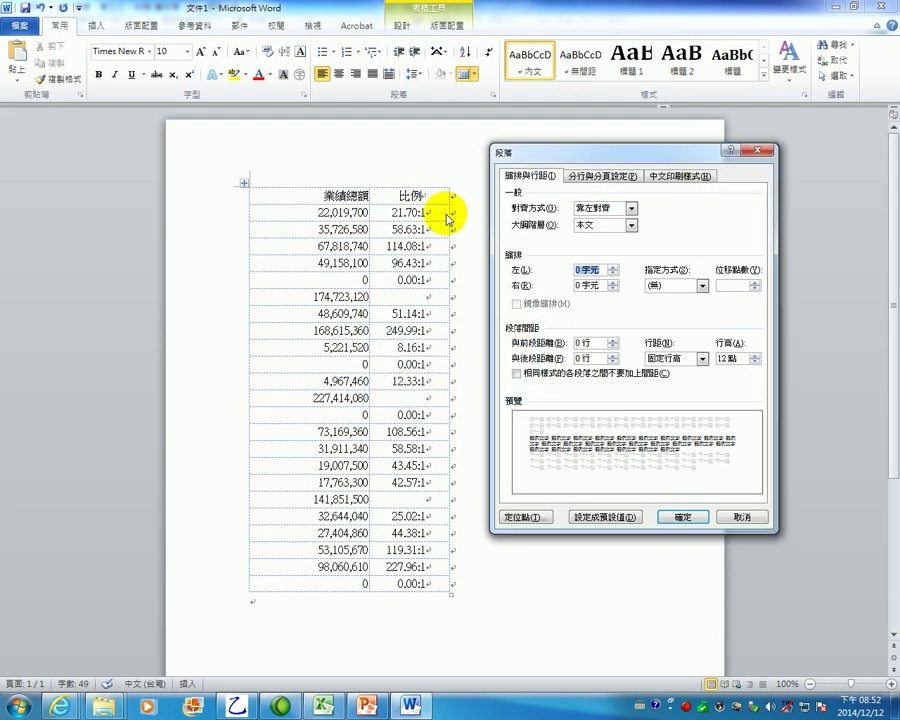
click(757, 152)
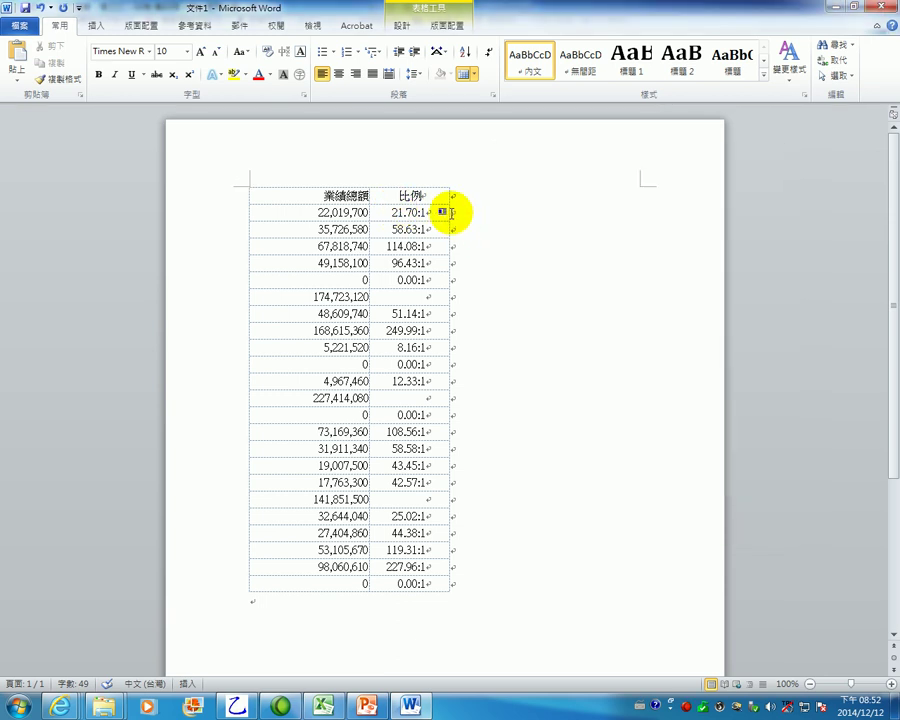
- Try the top-centre and top-right cell alignments on the first 比例 value and set it to bottom right
mouse_move(410, 210)
mouse_down()
mouse_move(444, 210)
mouse_move(424, 216)
mouse_up()
right_click(419, 215)
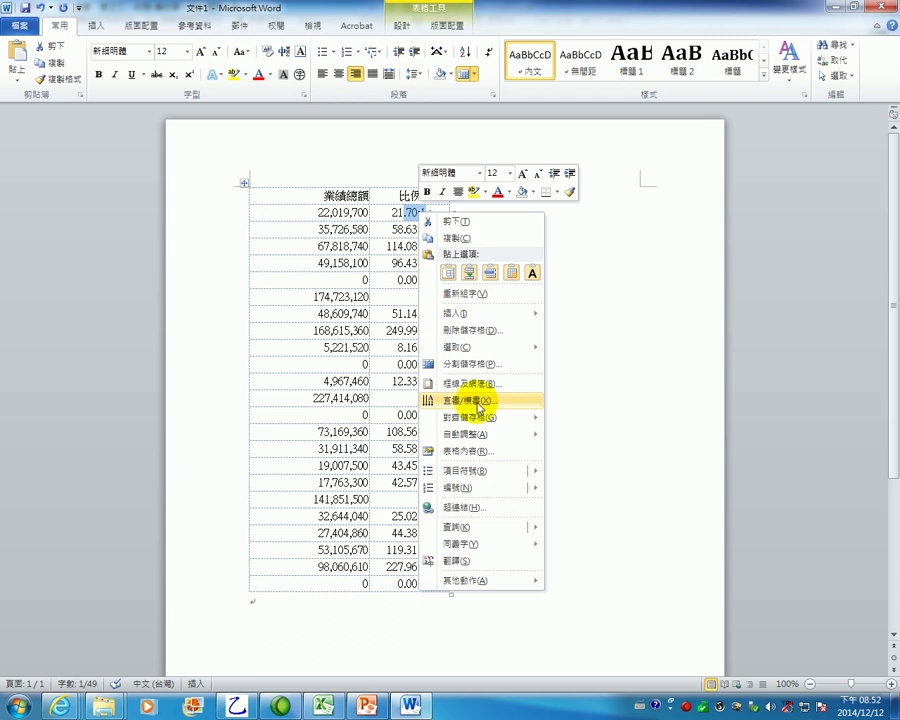
mouse_move(478, 418)
click(564, 423)
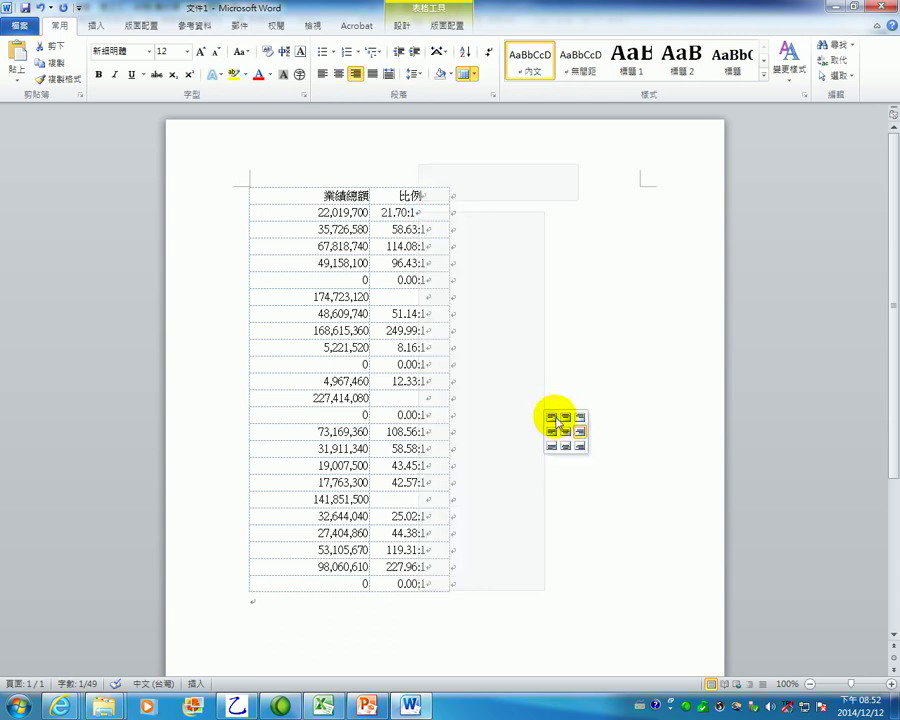
click(578, 424)
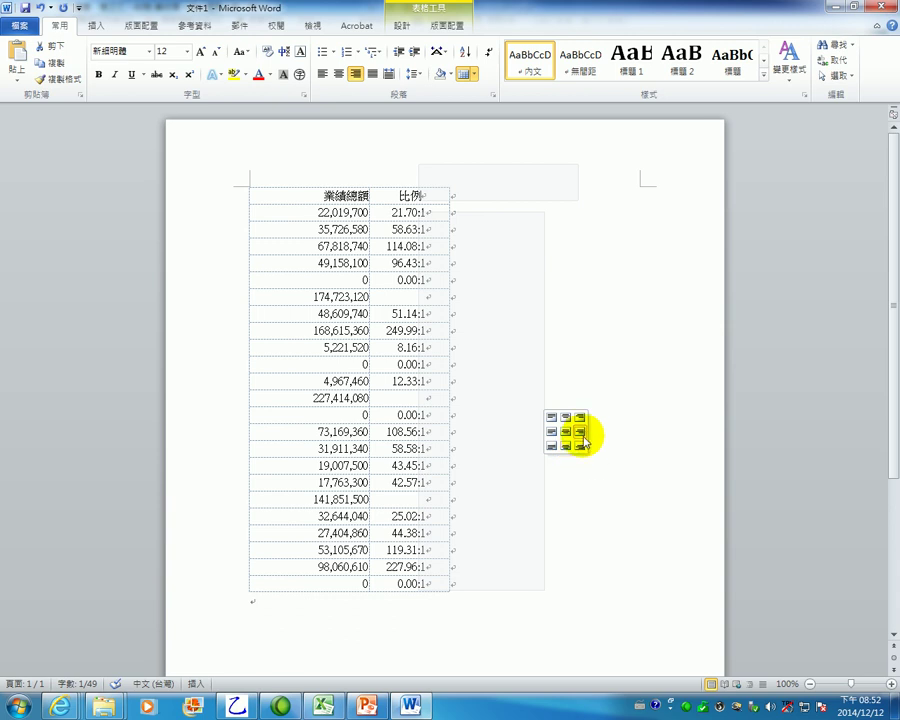
click(581, 447)
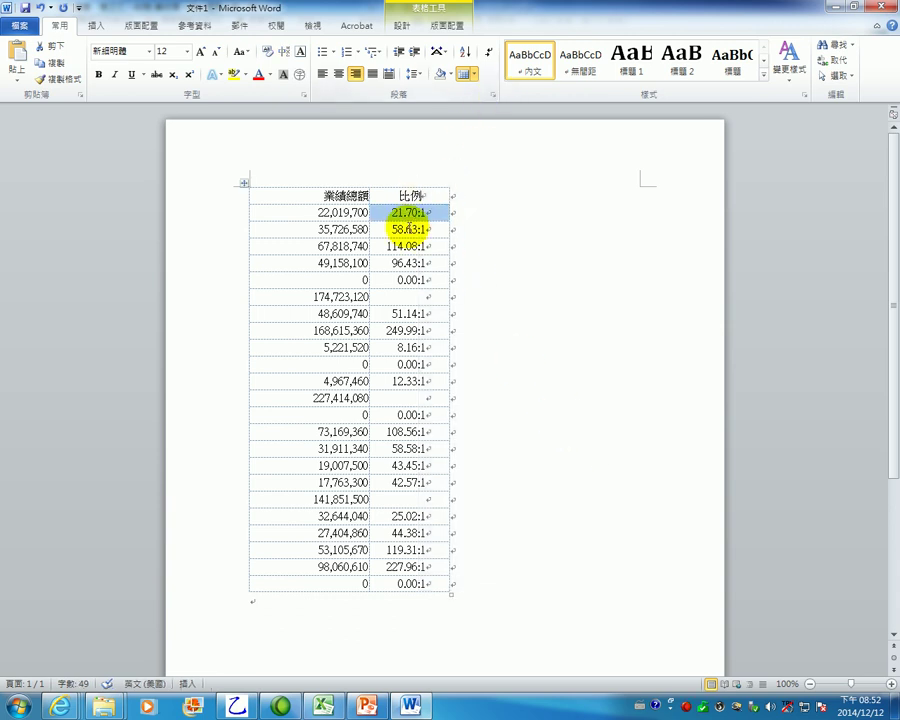
- Increase the height of the table's first data row to about double and deselect its 比例 value
drag(368, 221, 368, 238)
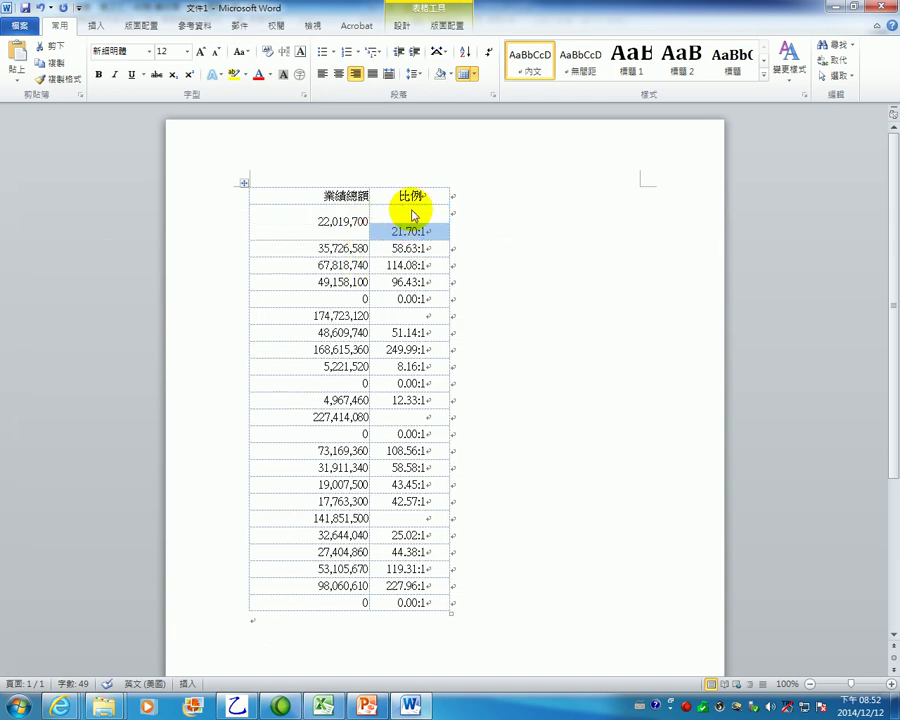
click(412, 222)
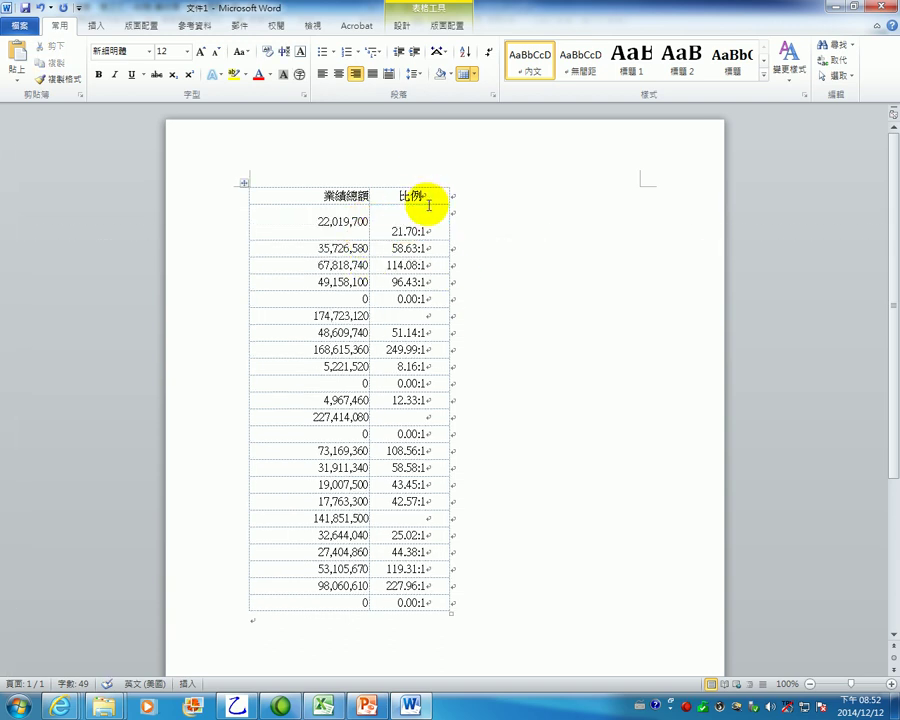
- Switch to the exam viewer, load 附件2-1, and mark its report title and the end of its date line in blue
click(410, 705)
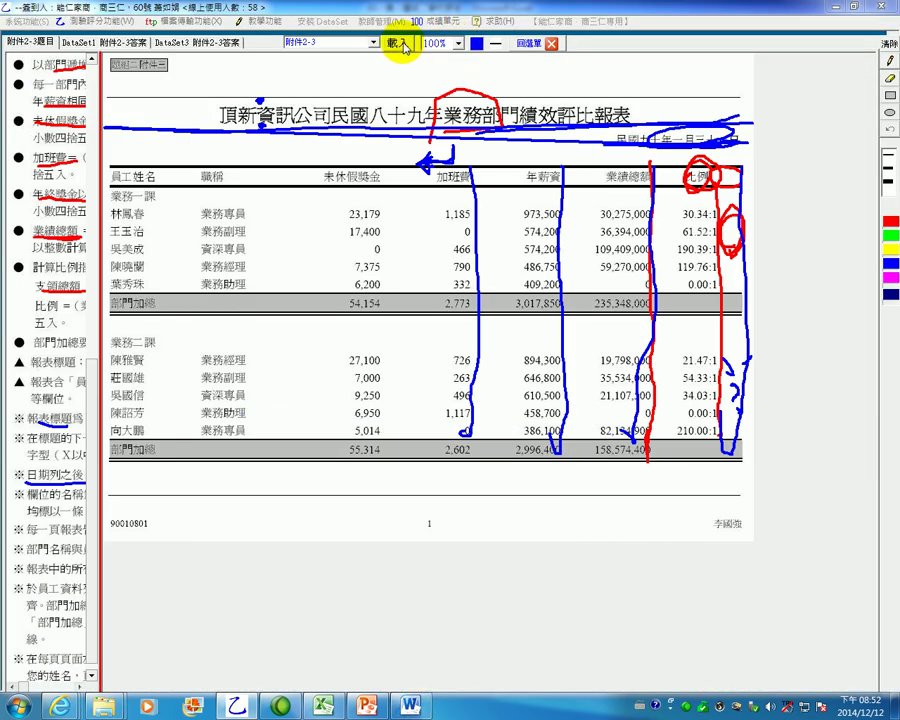
click(372, 43)
click(335, 62)
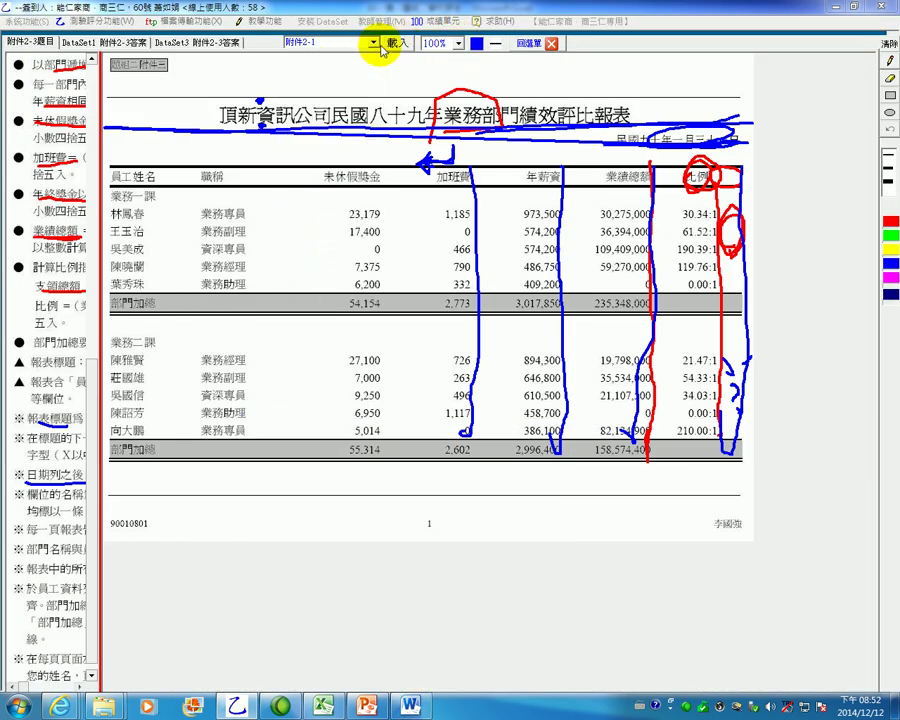
click(395, 43)
click(508, 411)
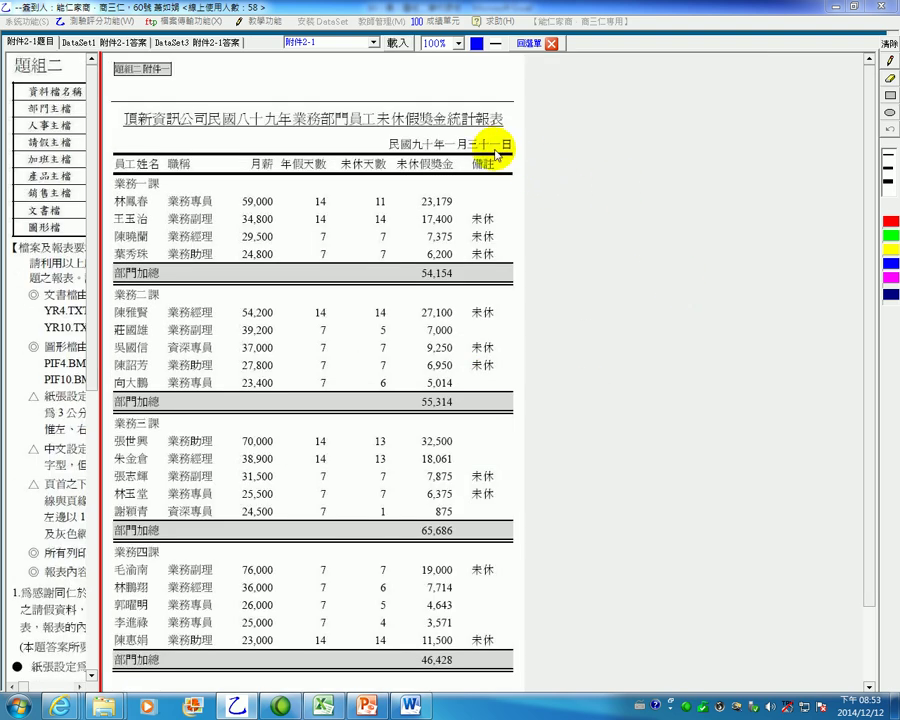
drag(495, 150, 502, 144)
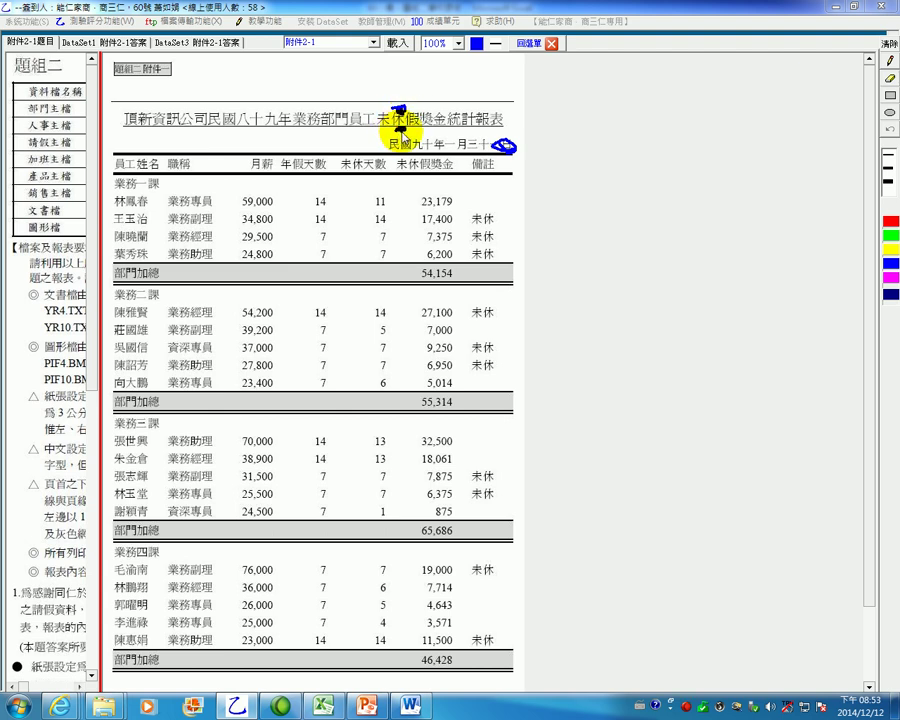
drag(357, 101, 388, 88)
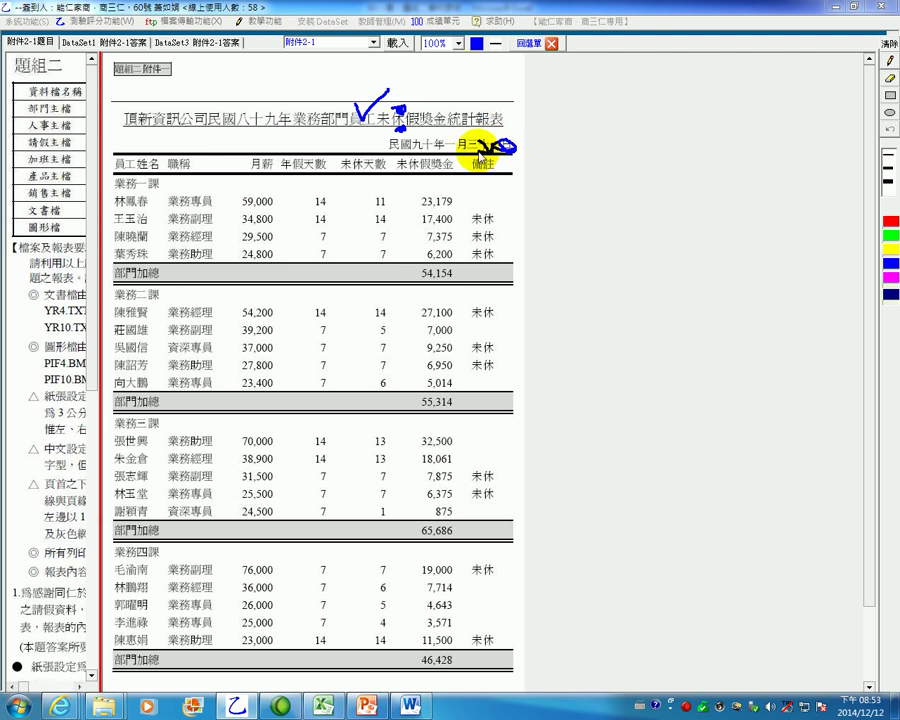
- Load 附件2-2 and, in blue, underline its report title and draw an arrow at the end of its date line
click(372, 42)
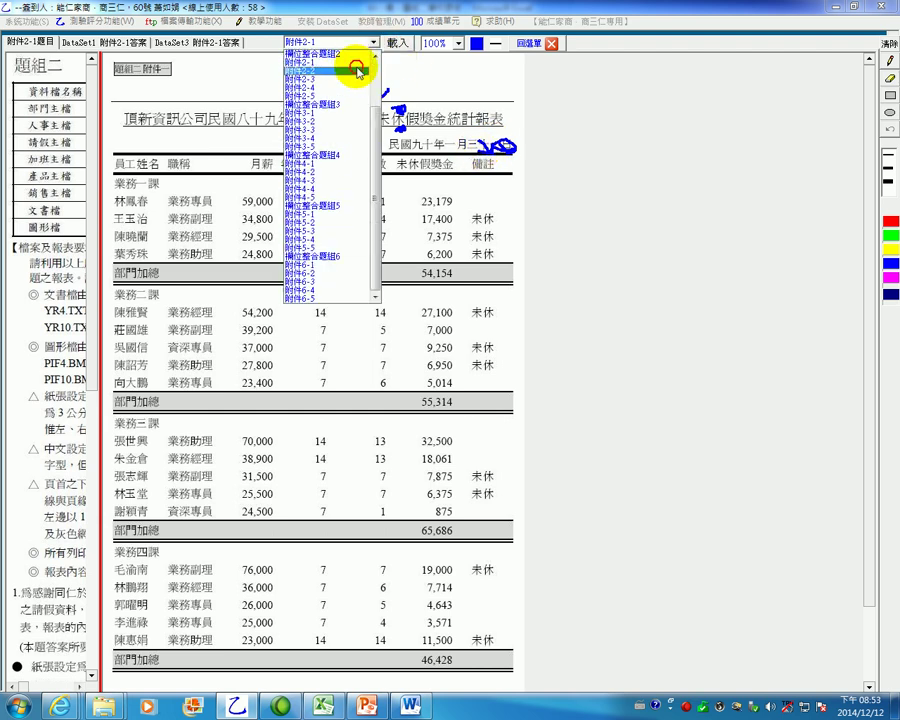
click(352, 72)
click(397, 44)
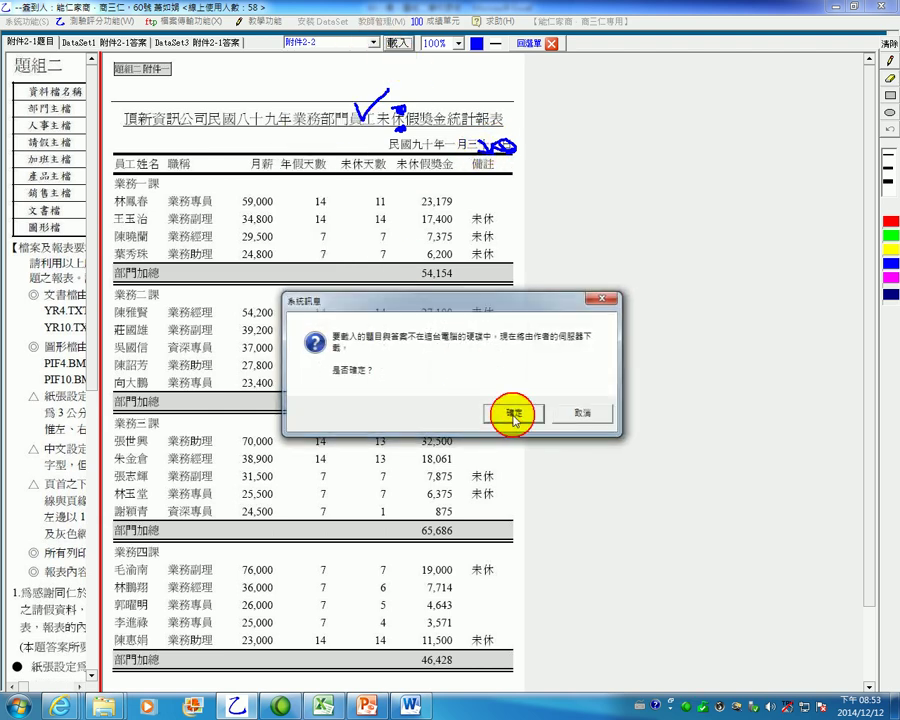
click(512, 414)
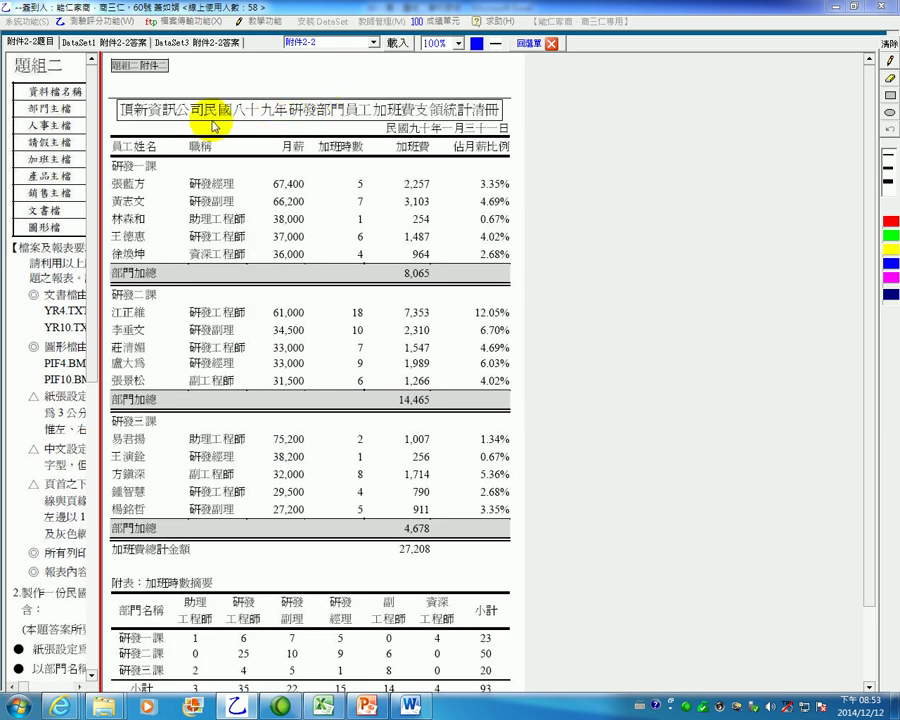
drag(122, 118, 500, 116)
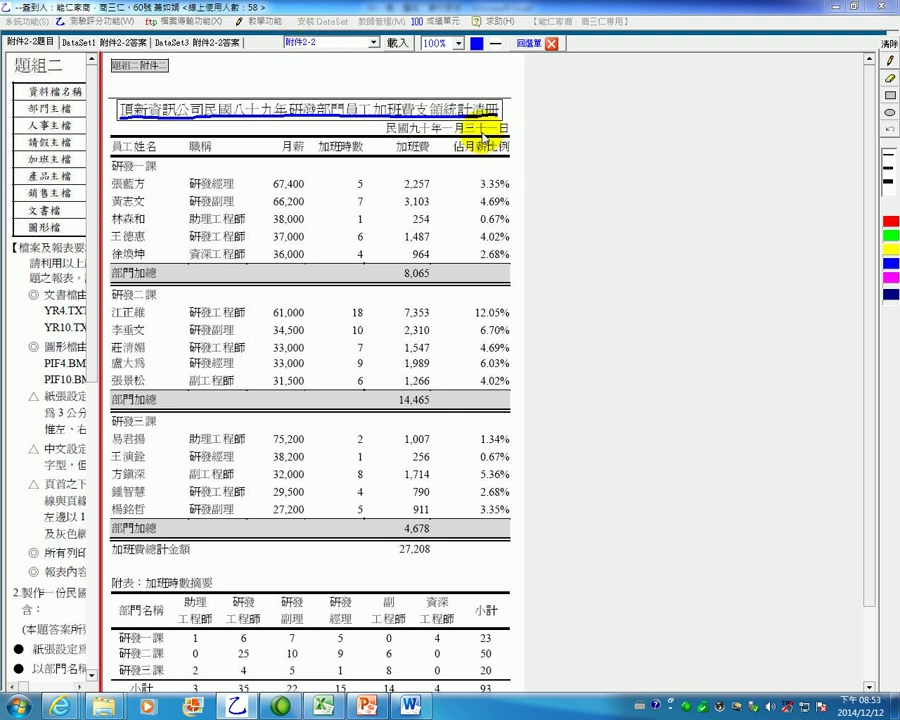
drag(481, 125, 498, 134)
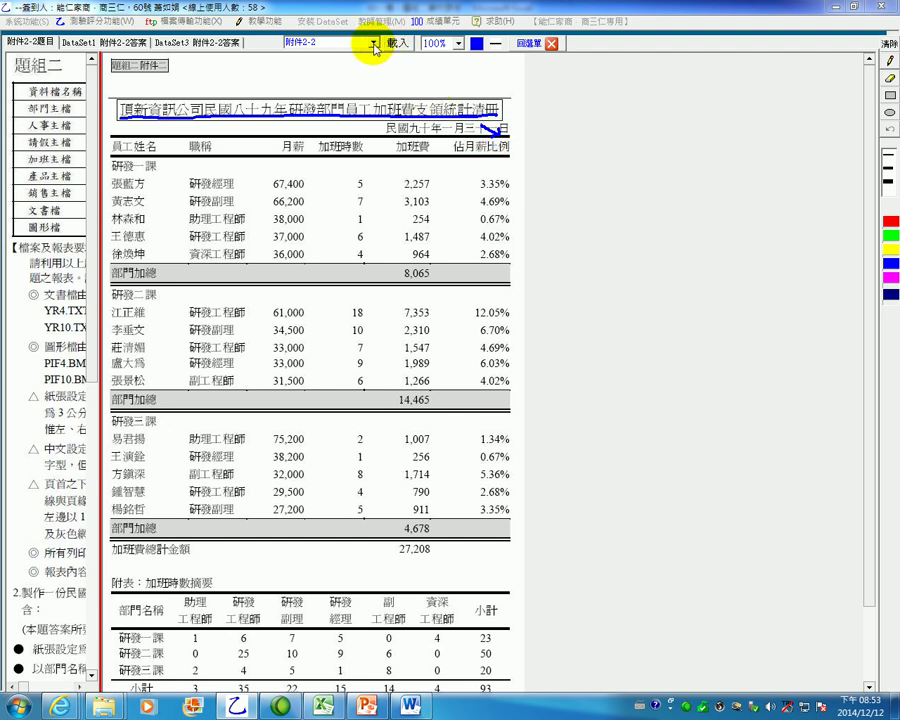
- Reload 附件2-3 and mark it in blue with a return arrow above 年薪資, an arrow at the date's end and a tick on the title
click(372, 43)
click(331, 80)
click(397, 43)
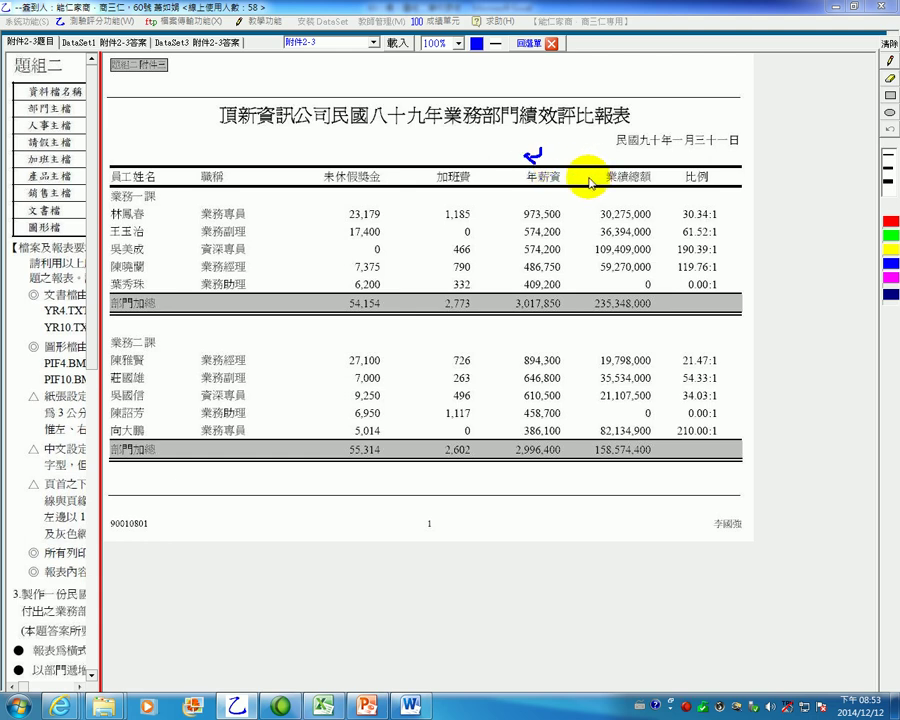
drag(716, 127, 735, 142)
drag(559, 120, 577, 106)
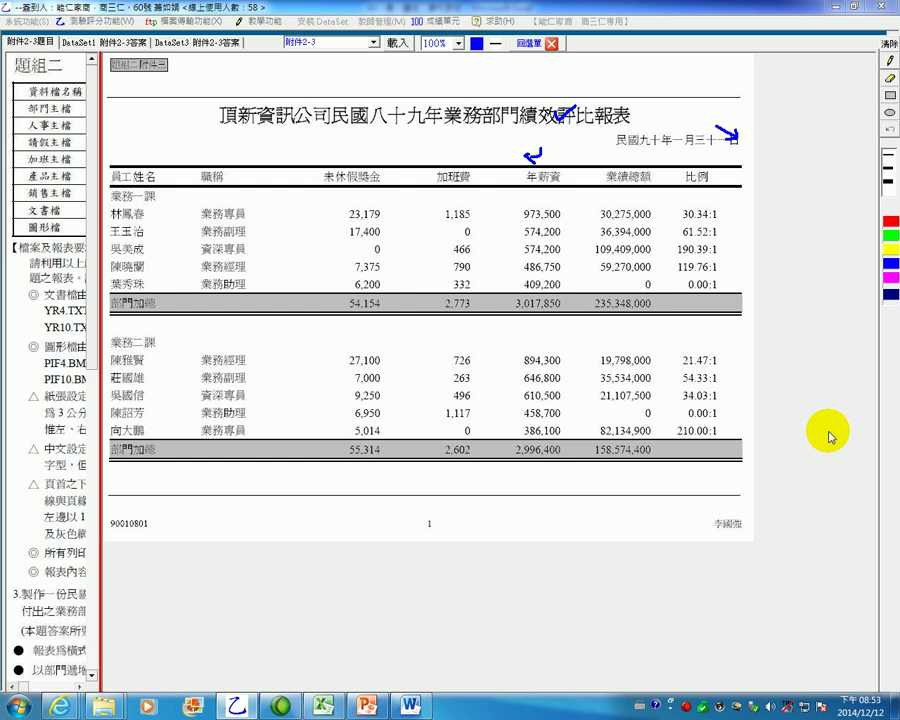